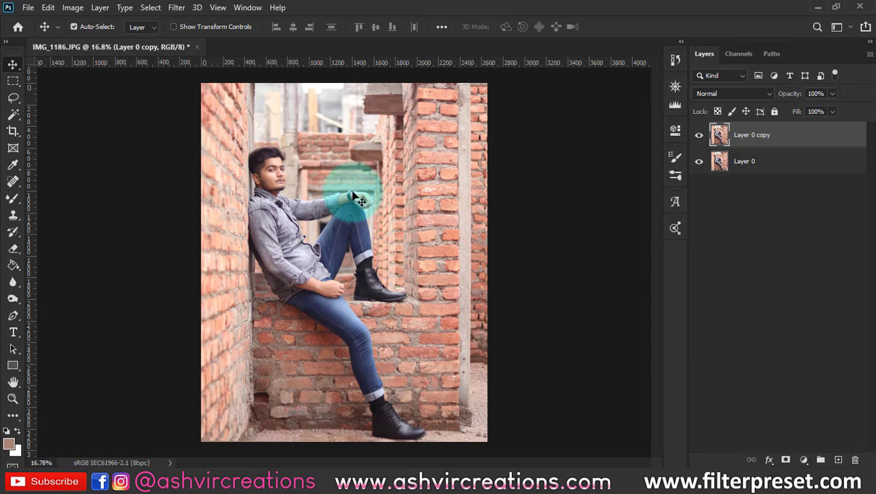
# - Duplicate the Layer 0 copy layer as Layer 0 copy 2 within the same document
pyautogui.rightClick(812, 139)
pyautogui.click(702, 70)
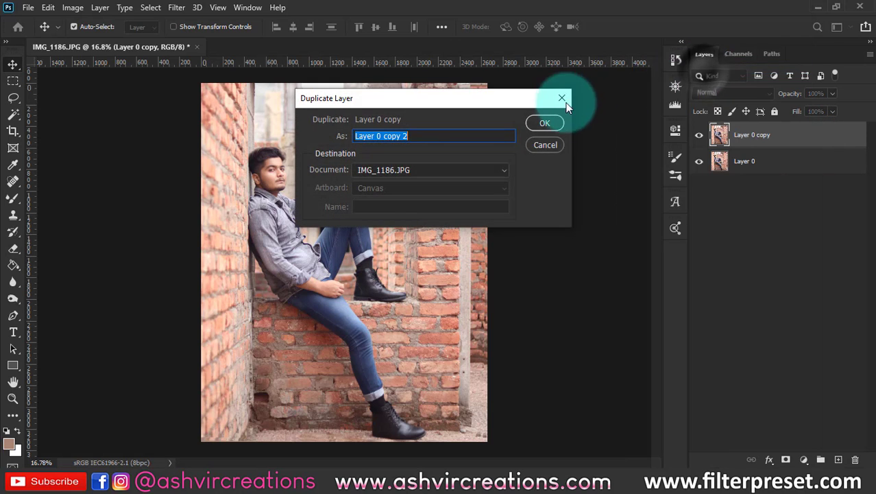
pyautogui.click(545, 124)
# - In the Camera Raw Filter, set the post-crop vignette to amount -67, midpoint 25, roundness +12, feather 85 and highlights 38
pyautogui.click(181, 9)
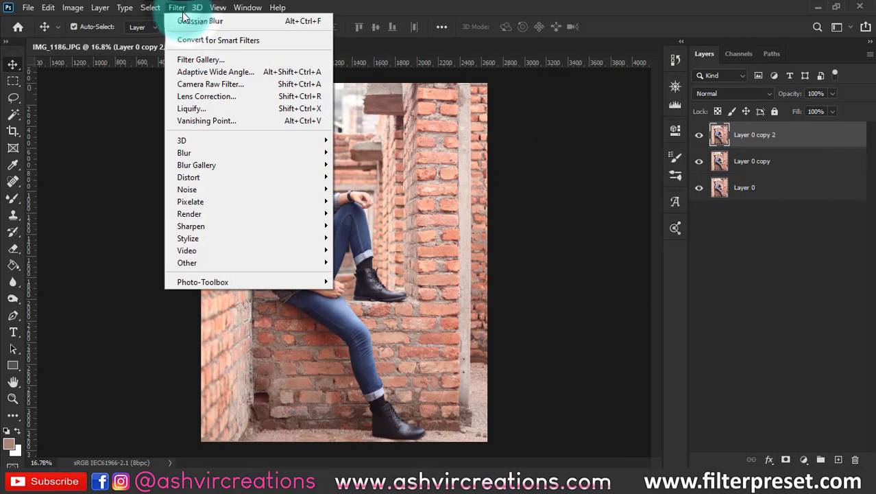
pyautogui.click(204, 83)
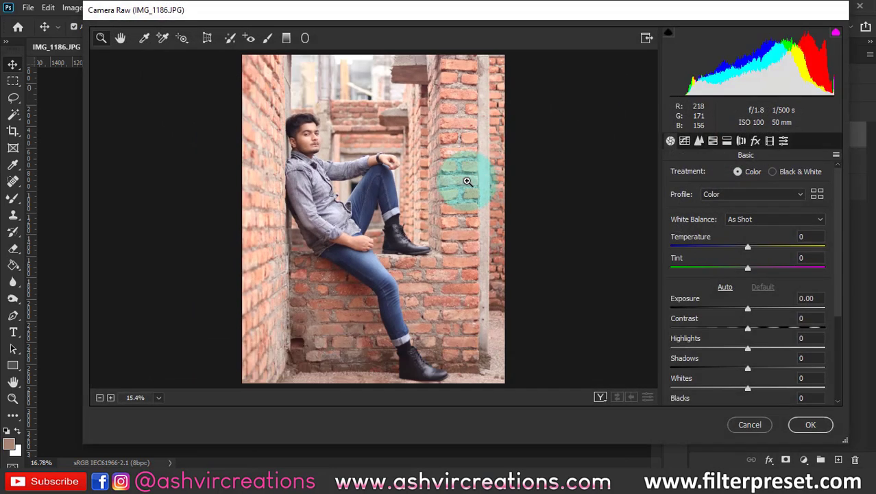
pyautogui.click(755, 141)
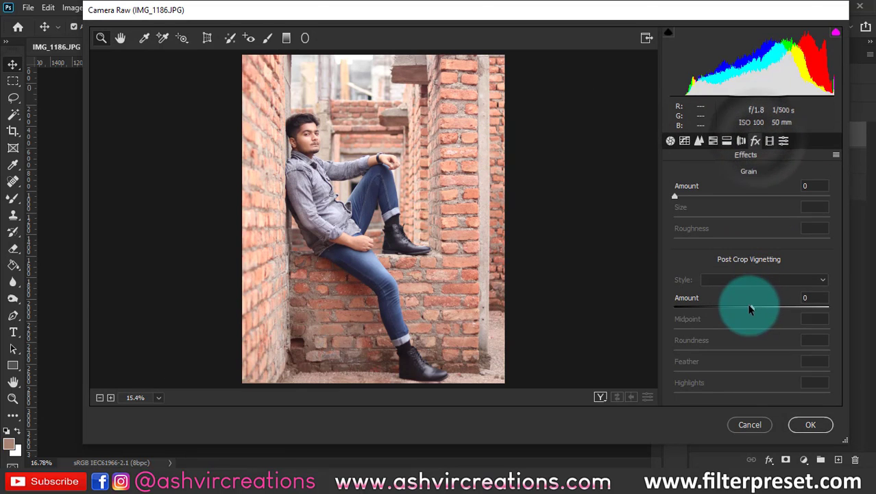
pyautogui.moveTo(752, 308); pyautogui.dragTo(807, 371)
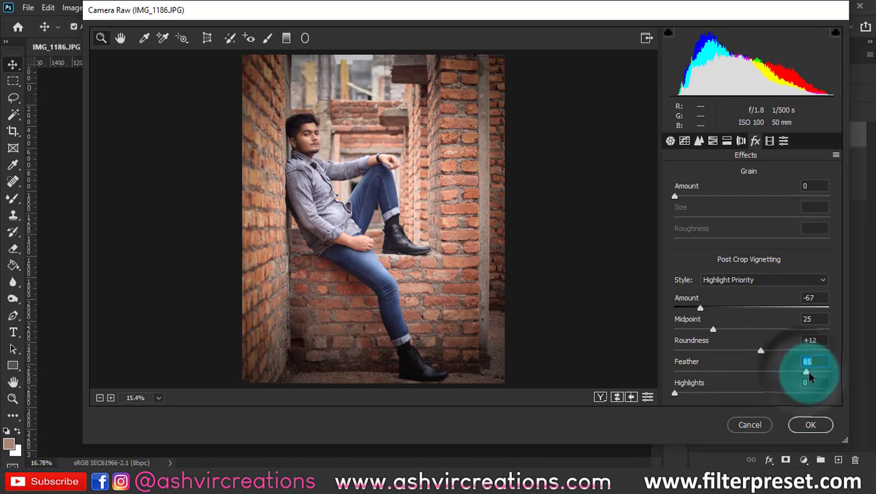
pyautogui.moveTo(686, 390)
pyautogui.mouseDown()
pyautogui.moveTo(781, 403)
pyautogui.moveTo(675, 399)
pyautogui.moveTo(698, 392)
pyautogui.mouseUp()
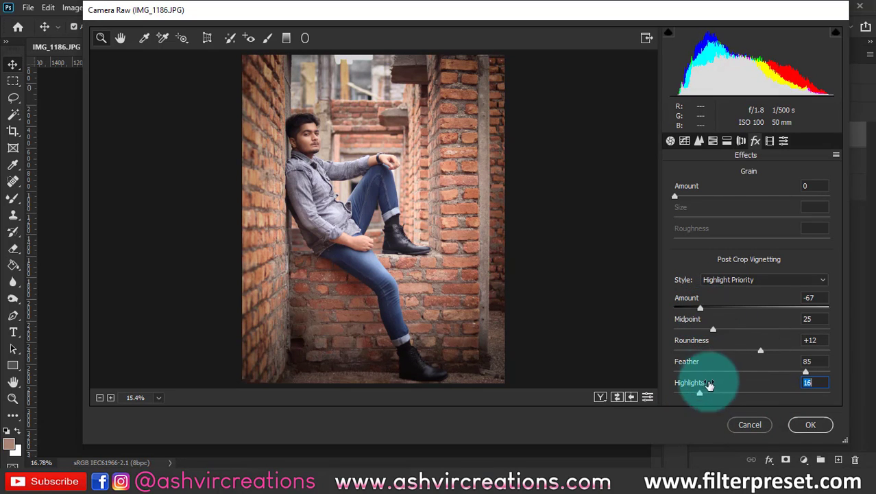
pyautogui.moveTo(729, 395)
pyautogui.mouseDown()
pyautogui.moveTo(801, 398)
pyautogui.moveTo(689, 401)
pyautogui.moveTo(738, 402)
pyautogui.mouseUp()
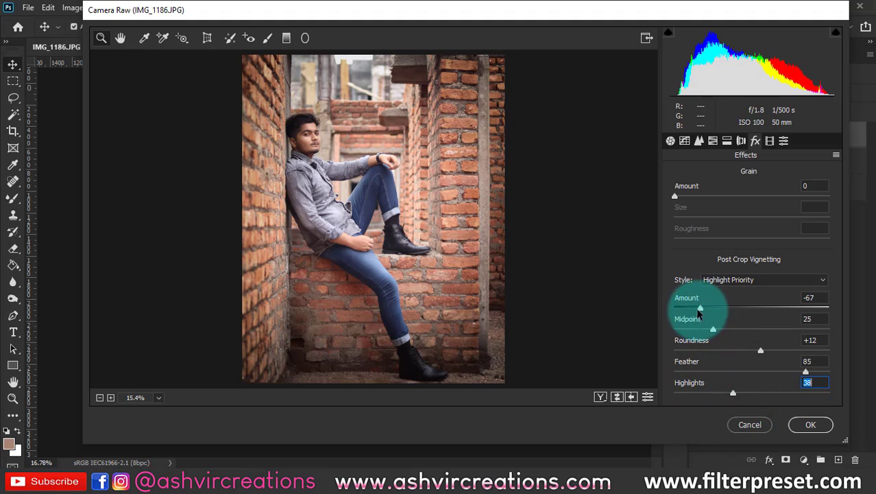
# - Refine the vignette to amount -54, midpoint 15, roundness +8 and highlights 29, apply the filter and compare before and after
pyautogui.moveTo(699, 312)
pyautogui.mouseDown()
pyautogui.moveTo(732, 306)
pyautogui.moveTo(691, 309)
pyautogui.moveTo(710, 314)
pyautogui.mouseUp()
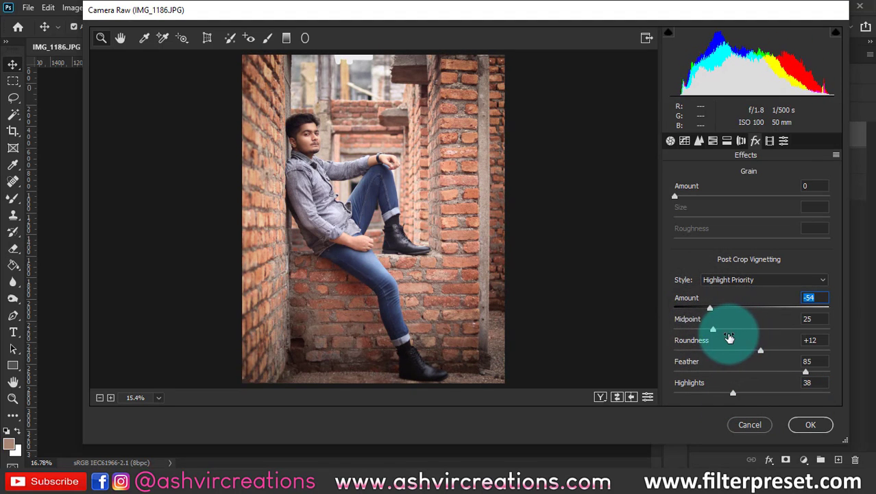
pyautogui.moveTo(713, 328); pyautogui.dragTo(697, 338)
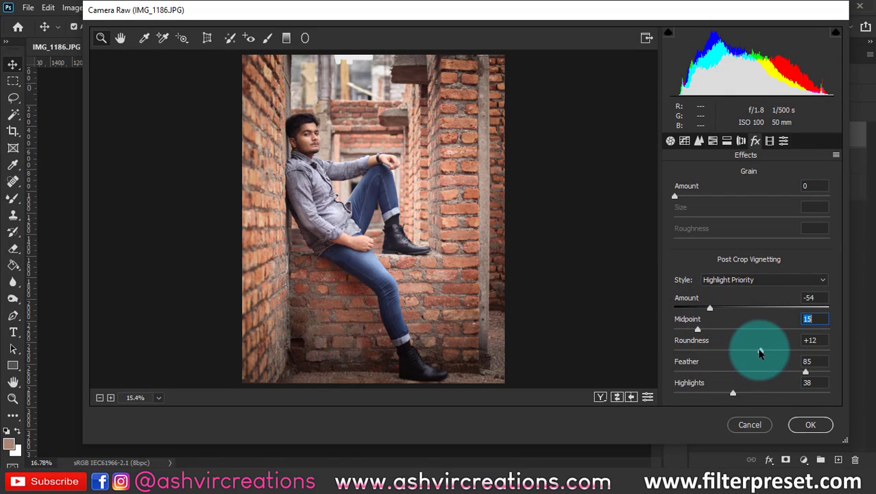
pyautogui.moveTo(760, 352)
pyautogui.mouseDown()
pyautogui.moveTo(720, 352)
pyautogui.moveTo(798, 358)
pyautogui.moveTo(758, 353)
pyautogui.mouseUp()
pyautogui.moveTo(739, 391); pyautogui.dragTo(719, 393)
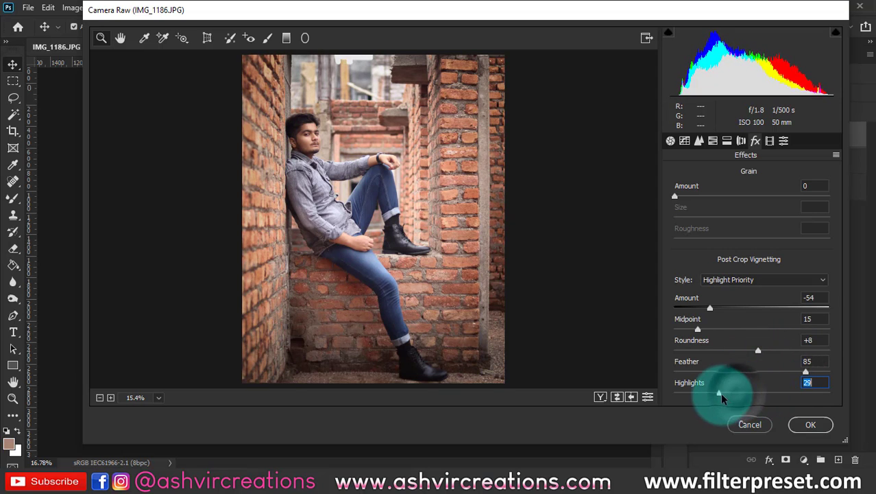
pyautogui.click(811, 425)
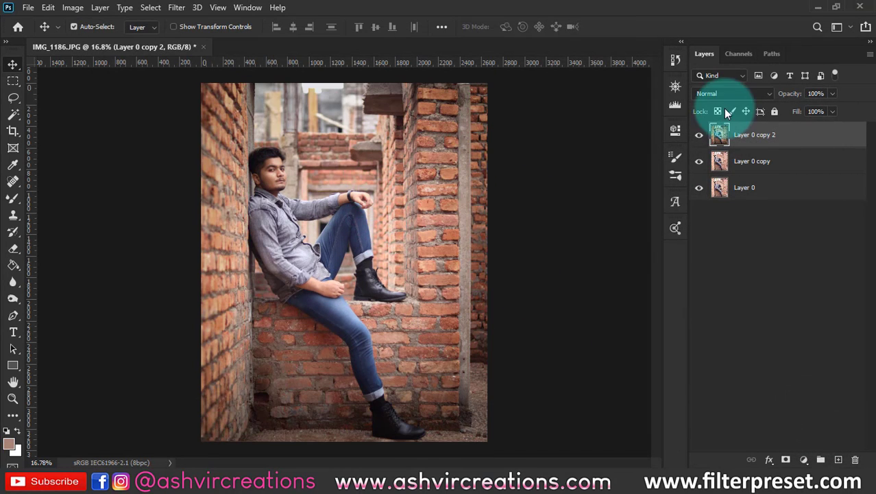
pyautogui.click(700, 135)
pyautogui.click(699, 134)
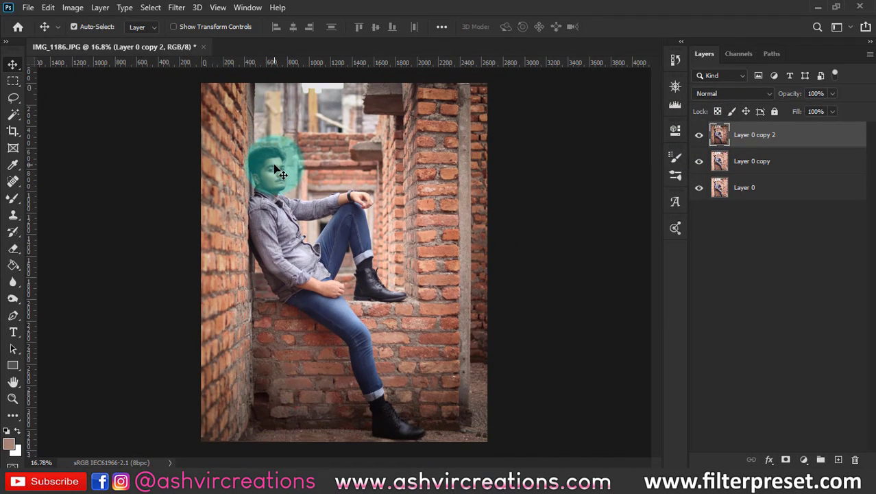
# - Add a layer mask to Layer 0 copy 2 and set up a soft black brush at 600 px with 43% opacity
pyautogui.scroll(4, 274, 165)
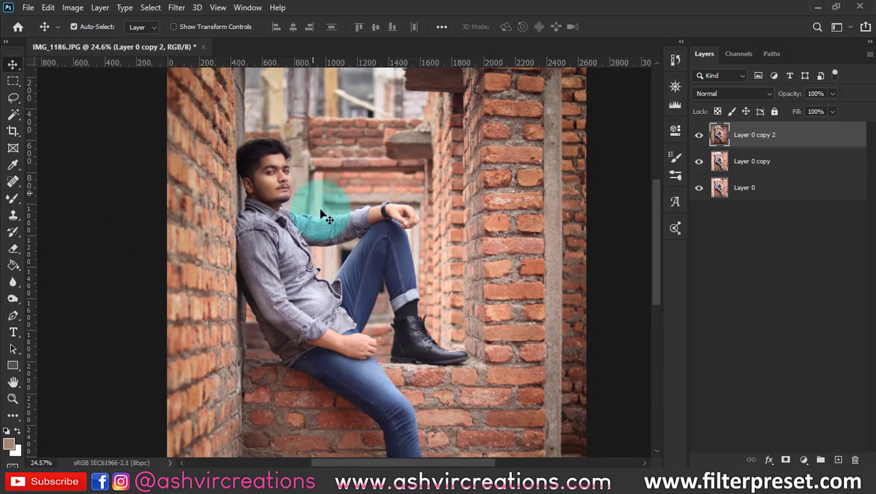
pyautogui.click(787, 459)
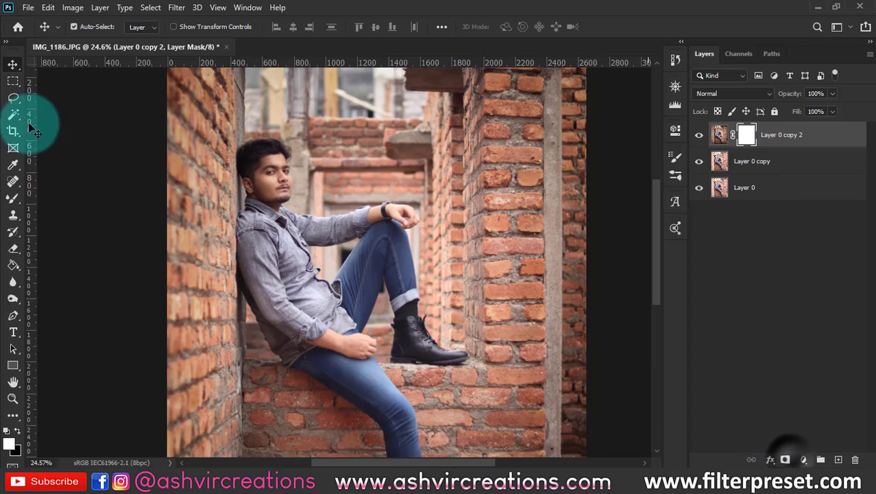
pyautogui.rightClick(13, 198)
pyautogui.click(65, 203)
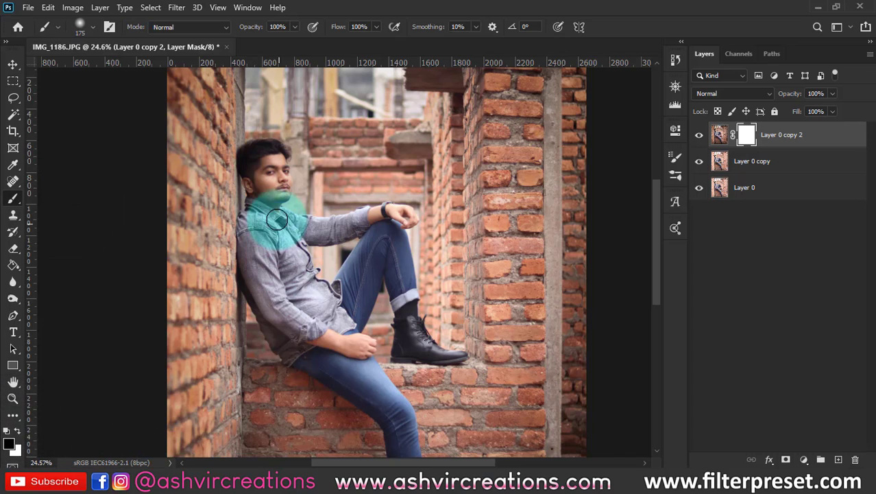
pyautogui.press(']')
pyautogui.press(']')
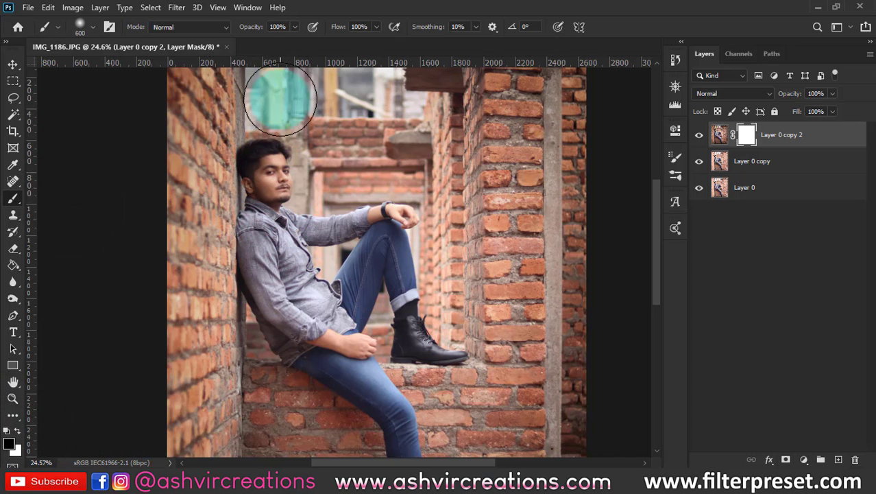
pyautogui.moveTo(255, 33); pyautogui.dragTo(220, 34)
# - Paint black on the layer mask over the man's face to reduce the vignette there, ending with a 500 px brush
pyautogui.click(279, 184)
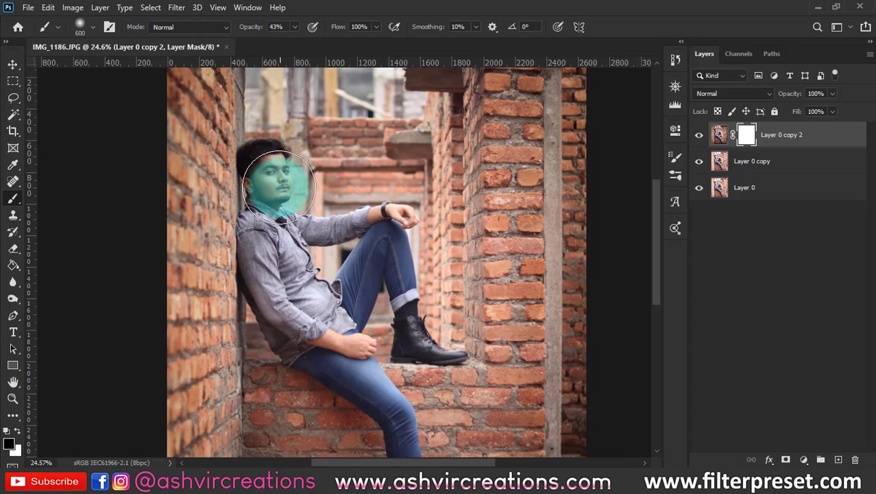
pyautogui.click(284, 183)
pyautogui.press(']')
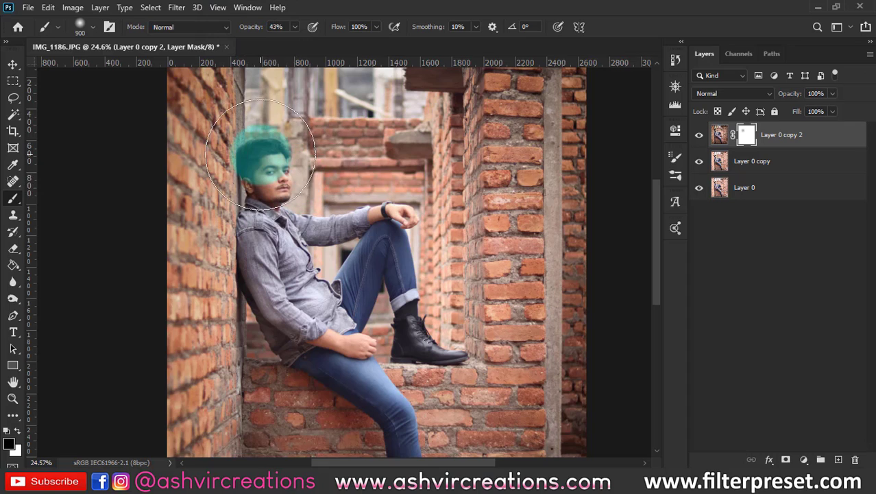
pyautogui.scroll(3, 262, 155)
pyautogui.press('[')
pyautogui.press('[')
pyautogui.press('[')
pyautogui.click(289, 180)
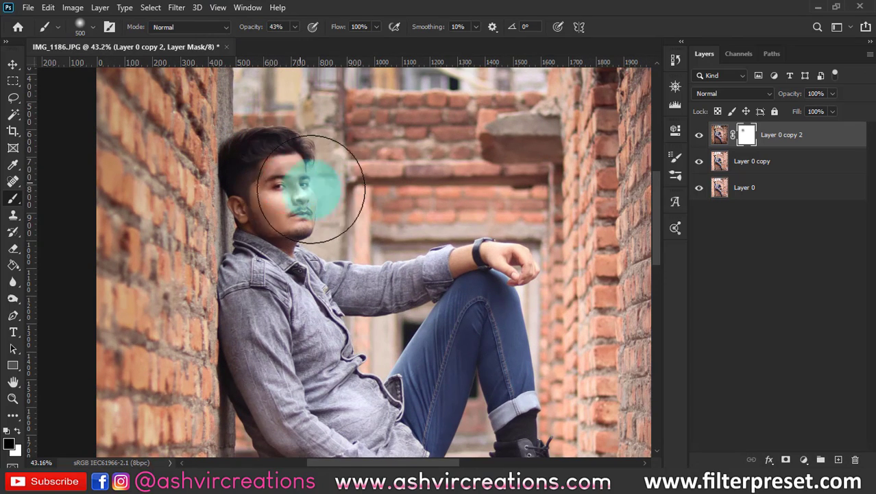
# - Paint black on the layer mask over the hand resting on the knee with a 700 px brush
pyautogui.scroll(-3, 302, 165)
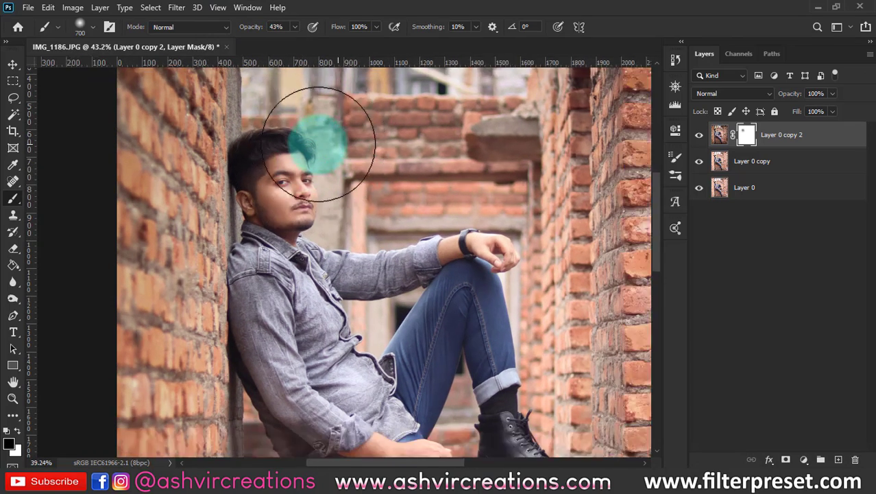
pyautogui.scroll(-2, 320, 144)
pyautogui.scroll(2, 346, 157)
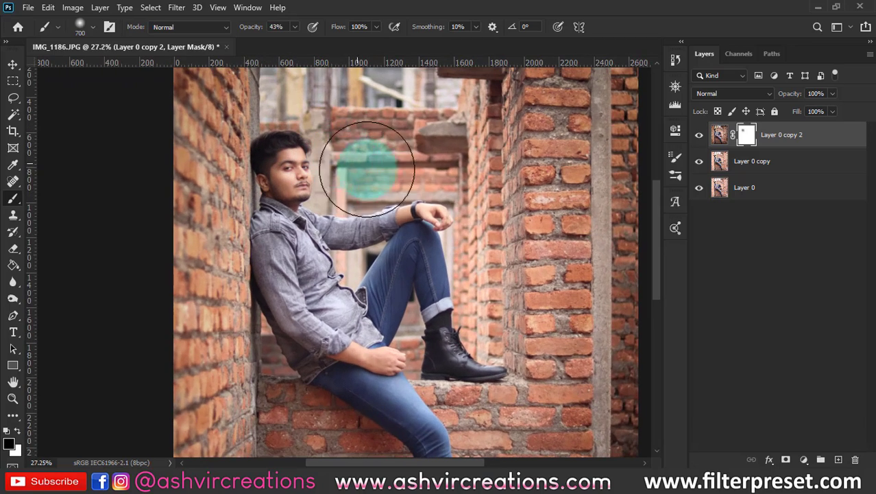
pyautogui.click(427, 218)
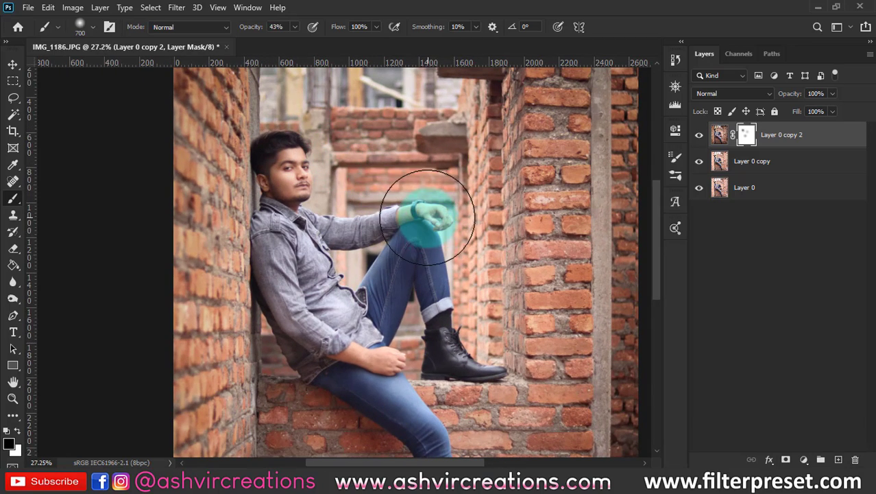
pyautogui.scroll(2, 278, 172)
pyautogui.scroll(-3, 339, 186)
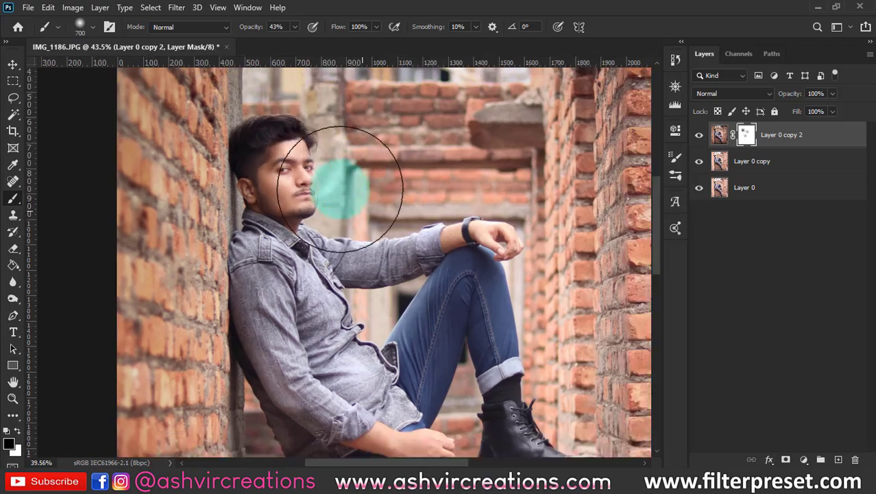
# - Compare the photo with and without the masked vignette layer, Layer 0 copy 2
pyautogui.click(698, 137)
pyautogui.click(698, 137)
pyautogui.click(698, 137)
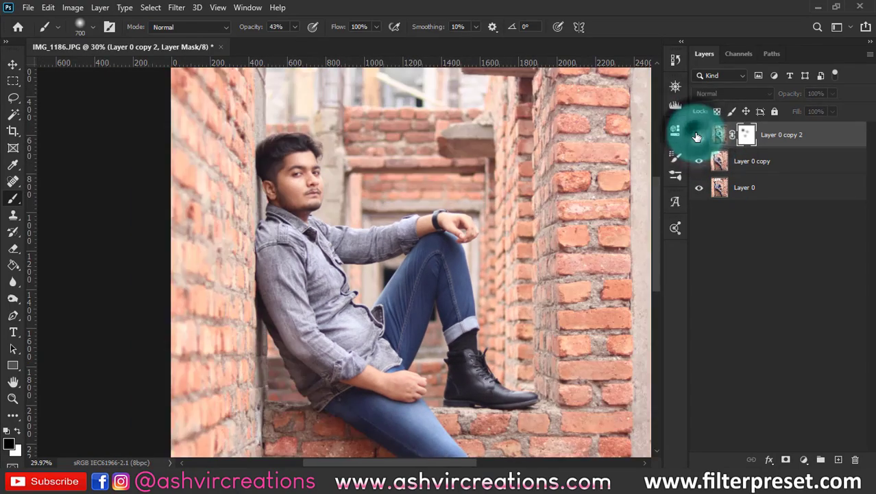
pyautogui.click(698, 137)
pyautogui.click(698, 136)
pyautogui.click(698, 136)
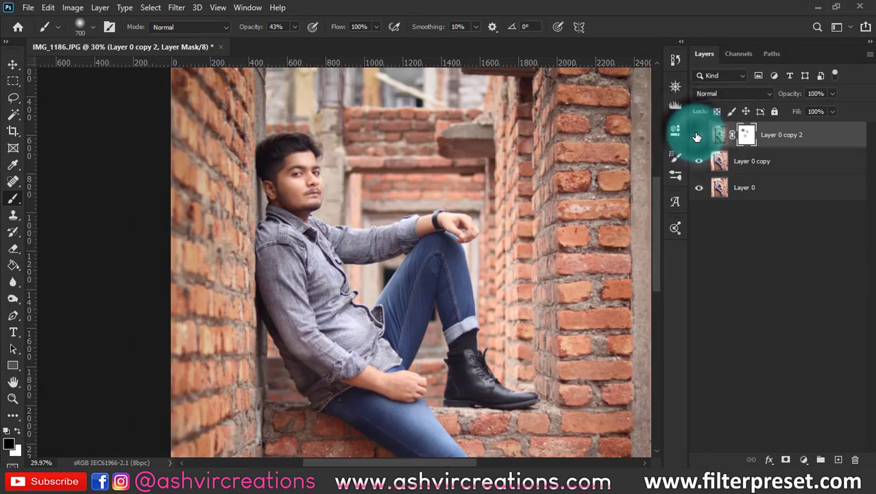
pyautogui.click(698, 136)
pyautogui.click(698, 137)
pyautogui.click(698, 137)
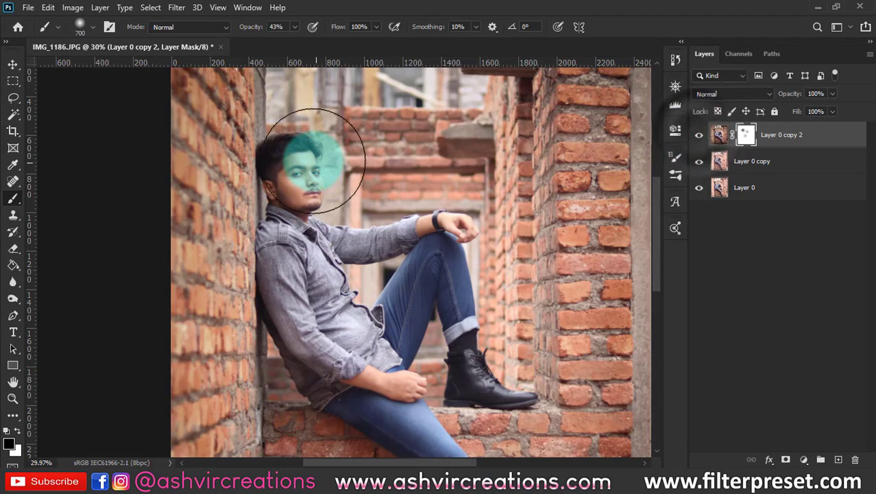
# - Touch up the layer mask around the man's head with a 400 px black brush and check the layer's effect
pyautogui.scroll(5, 311, 159)
pyautogui.press('[')
pyautogui.press('[')
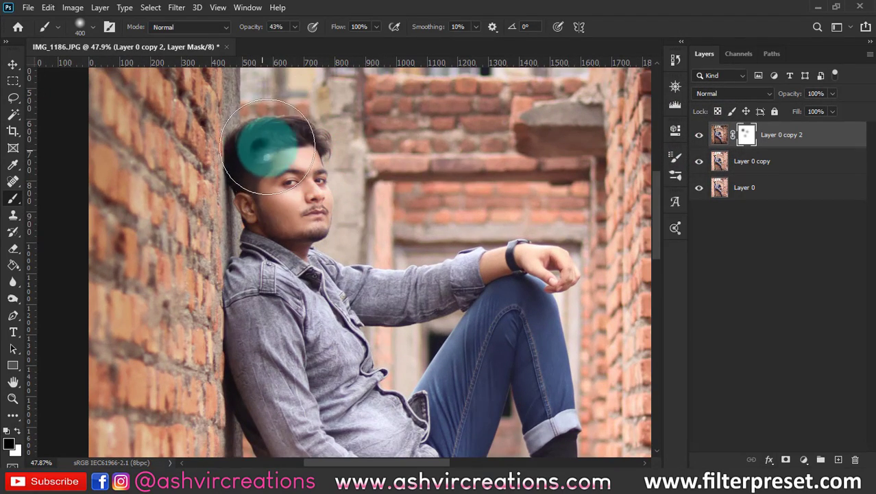
pyautogui.scroll(-5, 371, 116)
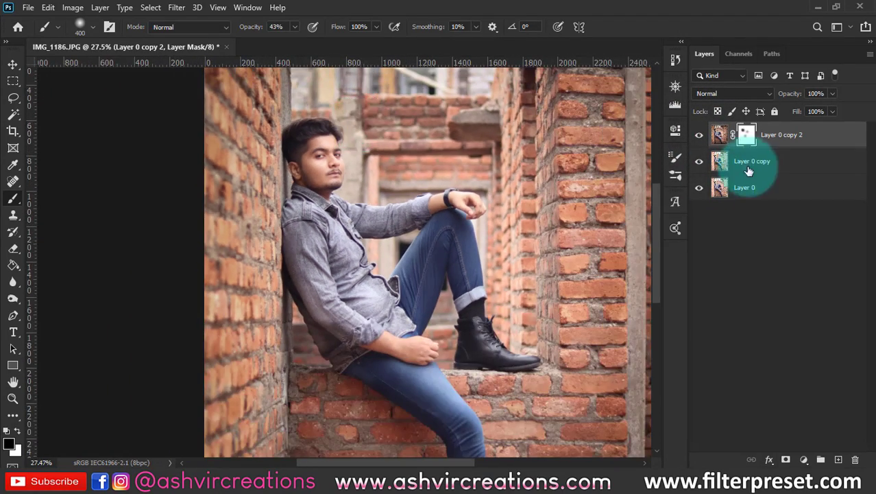
pyautogui.click(699, 136)
pyautogui.click(699, 136)
pyautogui.click(700, 136)
pyautogui.click(700, 136)
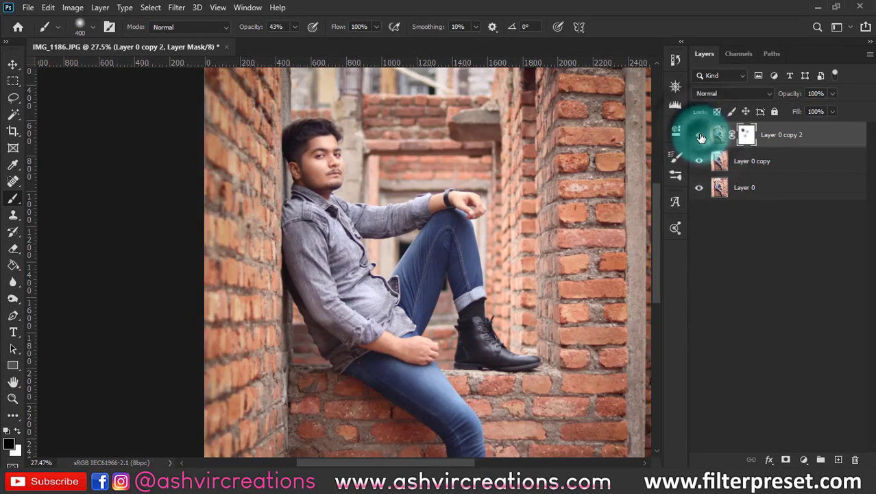
# - Add a black (000000) Solid Color fill layer on top, set it to Multiply, and select its layer mask
pyautogui.scroll(-2, 532, 175)
pyautogui.press('v')
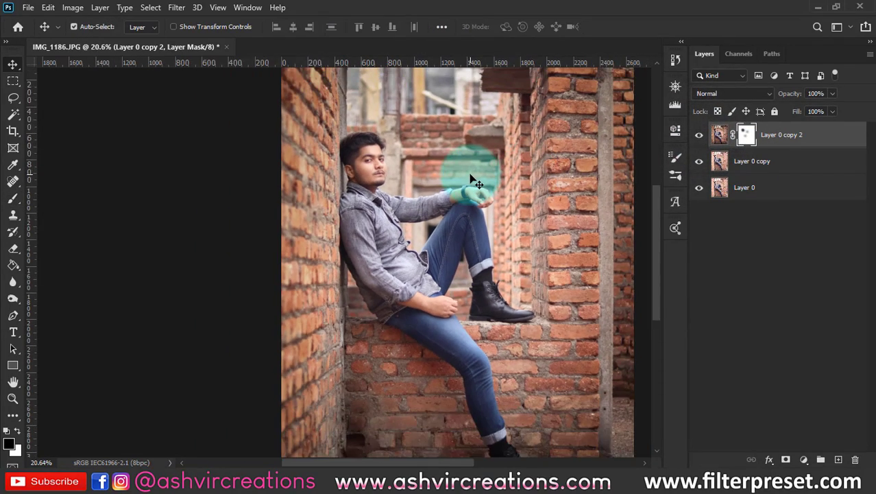
pyautogui.scroll(-2, 472, 180)
pyautogui.click(805, 460)
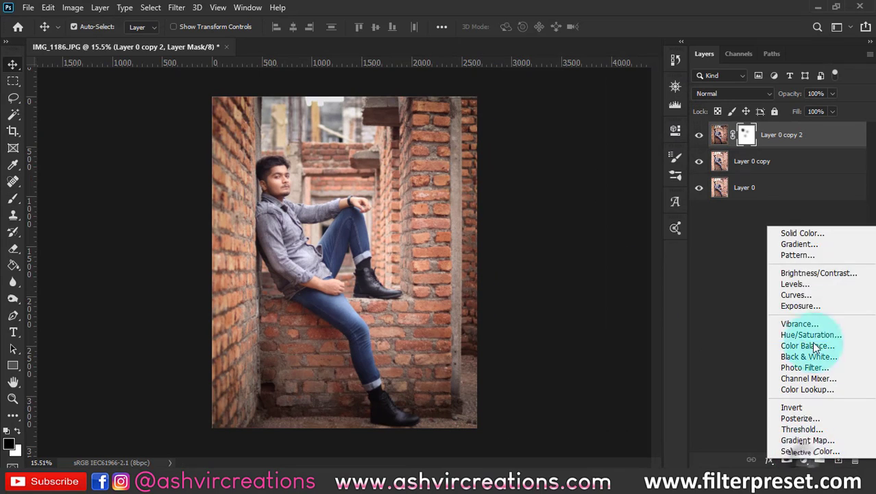
pyautogui.click(812, 235)
pyautogui.moveTo(470, 215); pyautogui.dragTo(434, 264)
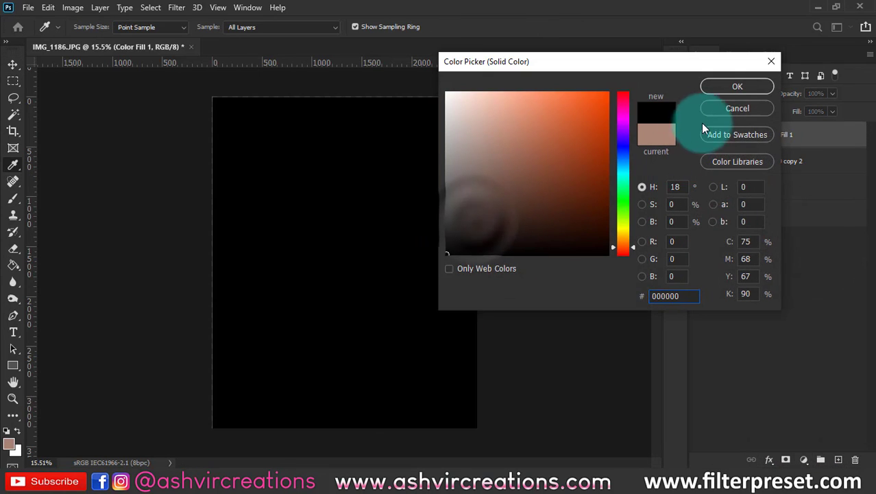
pyautogui.click(718, 91)
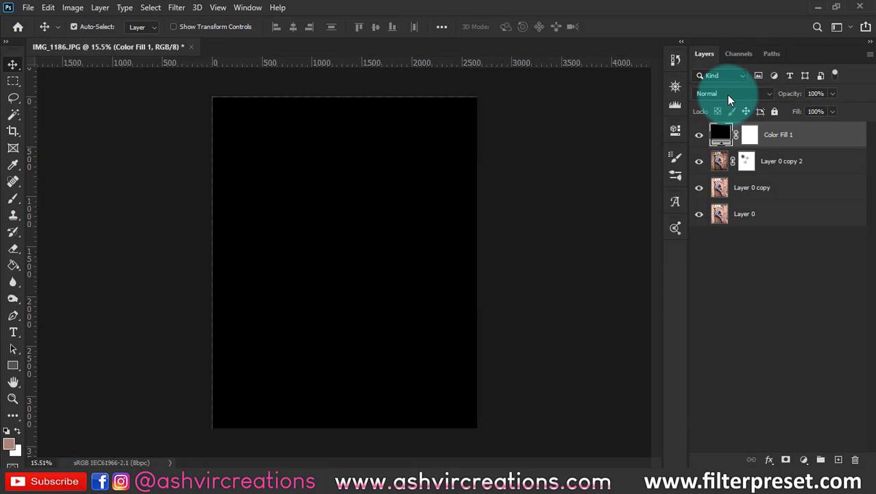
pyautogui.click(729, 96)
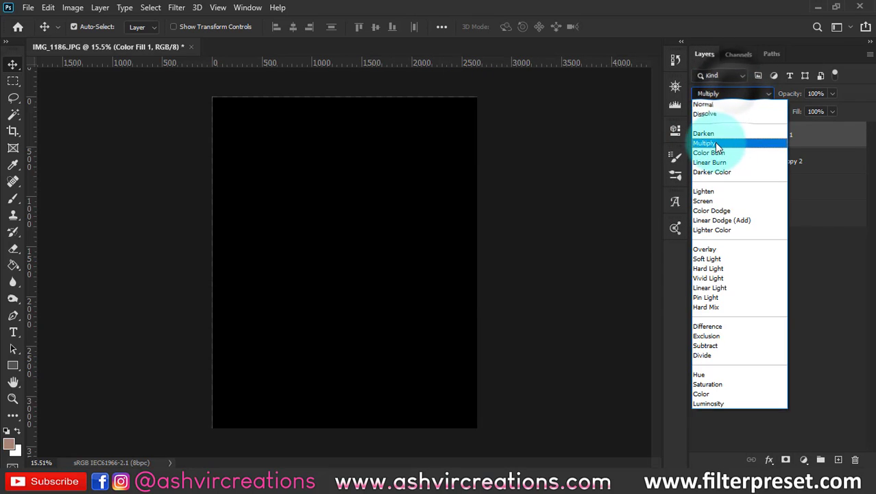
pyautogui.click(746, 139)
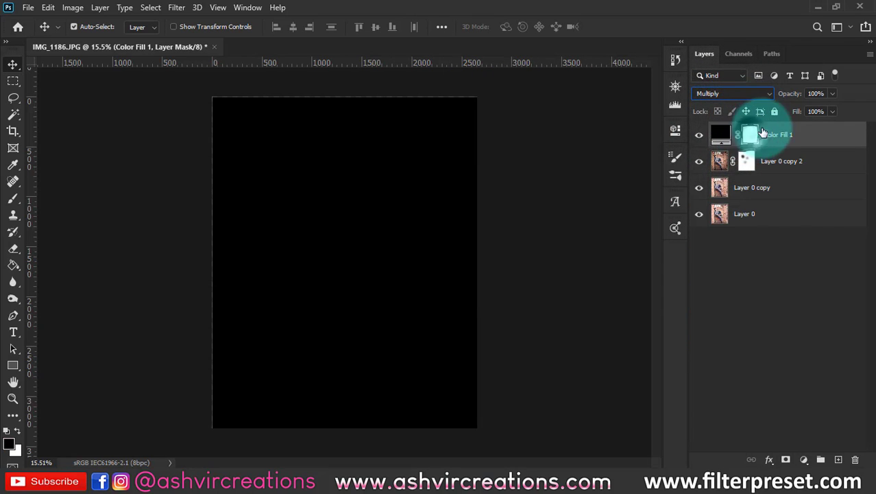
# - Lower the black fill layer to 58% opacity and 21% fill, and dab its mask over the man with a 1500 px black brush at 43% opacity
pyautogui.moveTo(784, 99); pyautogui.dragTo(744, 113)
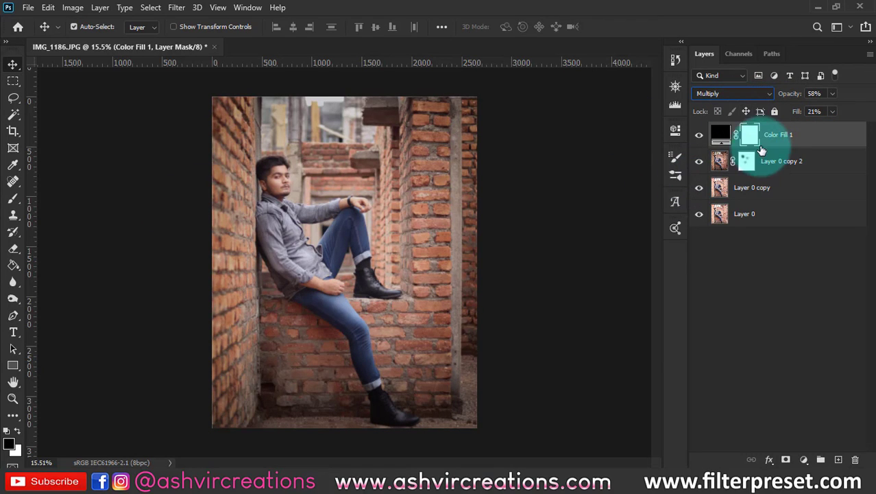
pyautogui.click(13, 199)
pyautogui.press(']')
pyautogui.press(']')
pyautogui.press(']')
pyautogui.press(']')
pyautogui.press(']')
pyautogui.press(']')
pyautogui.press(']')
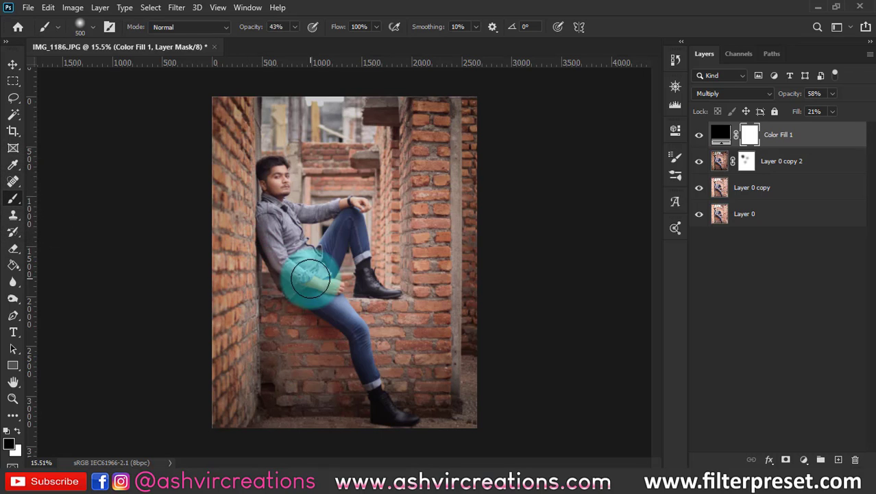
pyautogui.click(305, 192)
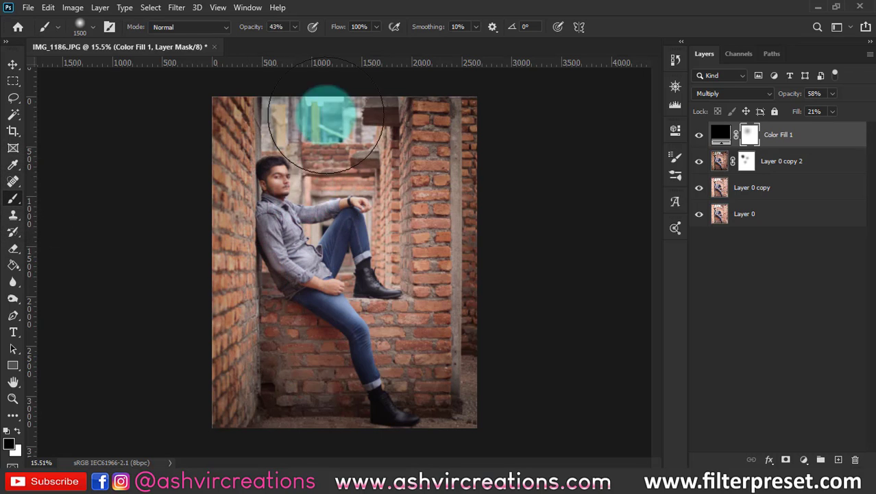
# - Paint the fill layer's mask black over the man's head and upper body with a 1200 to 1500 px brush at 100% opacity
pyautogui.moveTo(246, 27); pyautogui.dragTo(460, 58)
pyautogui.press('[')
pyautogui.press('[')
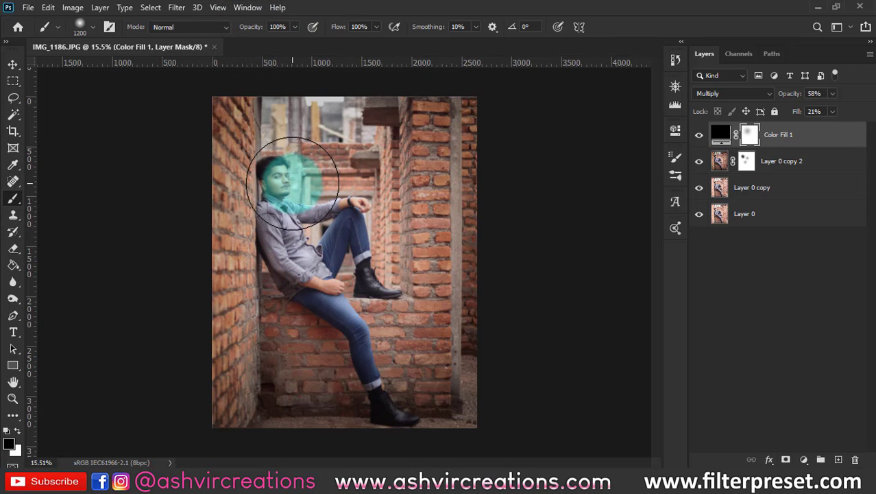
pyautogui.click(293, 184)
pyautogui.scroll(2, 325, 199)
pyautogui.press(']')
pyautogui.press(']')
pyautogui.press(']')
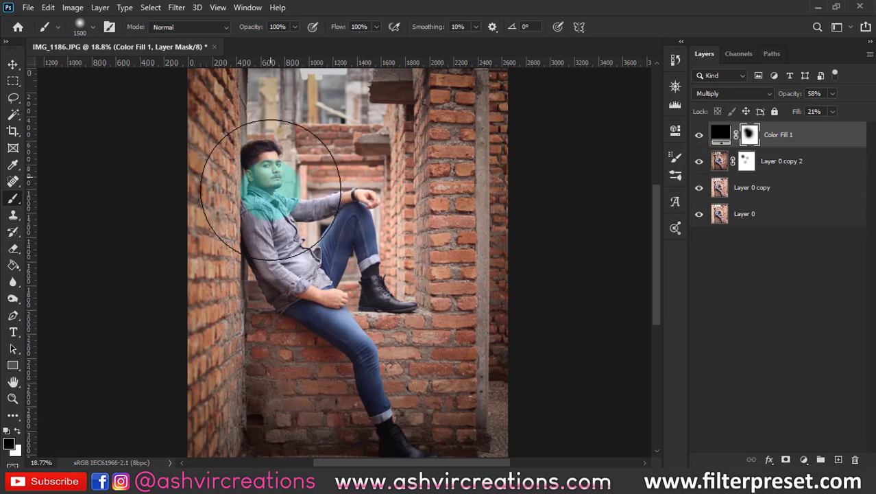
# - Compare the photo with and without the masked black fill layer, and reduce the brush size to 900 px
pyautogui.click(699, 137)
pyautogui.click(700, 137)
pyautogui.click(700, 137)
pyautogui.click(699, 137)
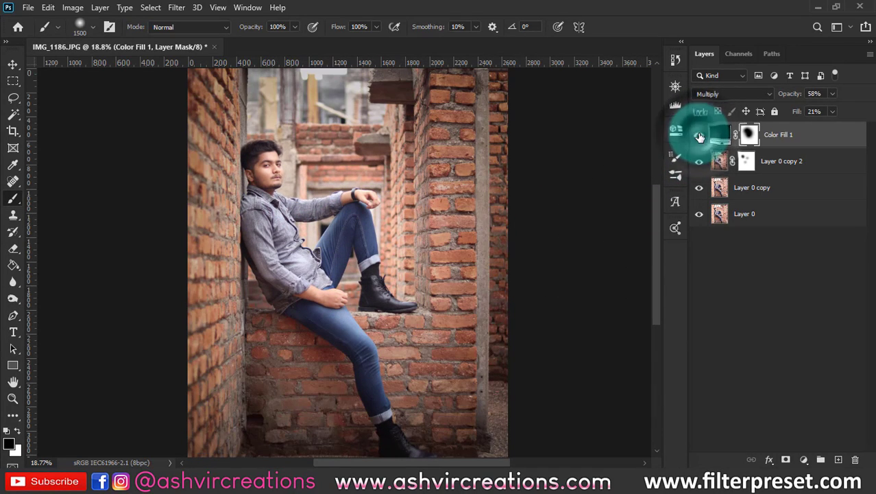
pyautogui.click(700, 137)
pyautogui.click(700, 137)
pyautogui.press('[')
pyautogui.press('[')
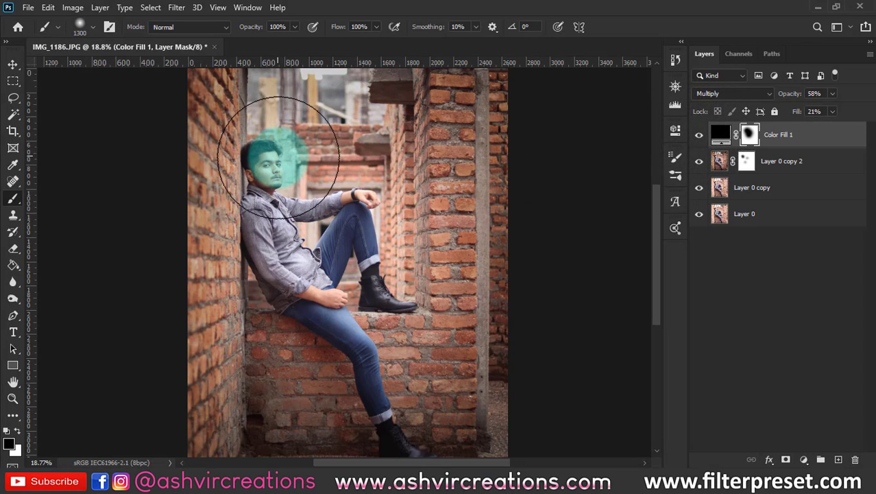
pyautogui.scroll(-3, 343, 164)
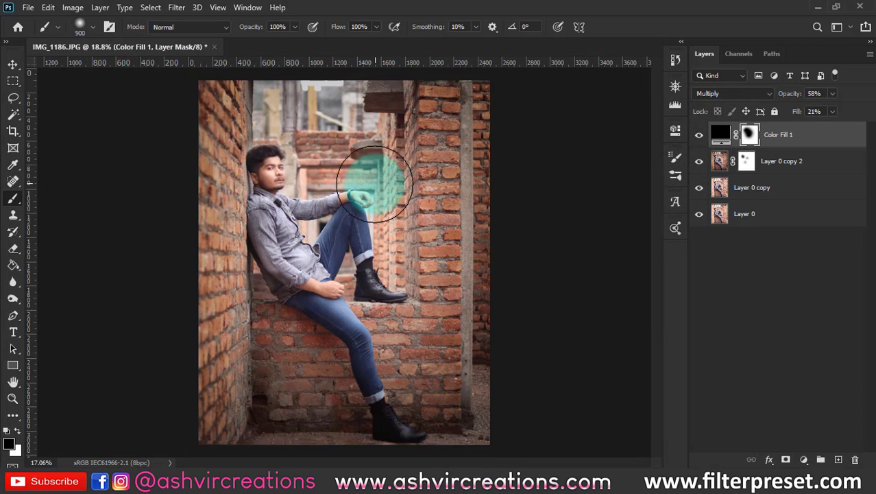
# - Set the Color Fill 1 layer's opacity to 59%, checking its effect on the photo
pyautogui.press('v')
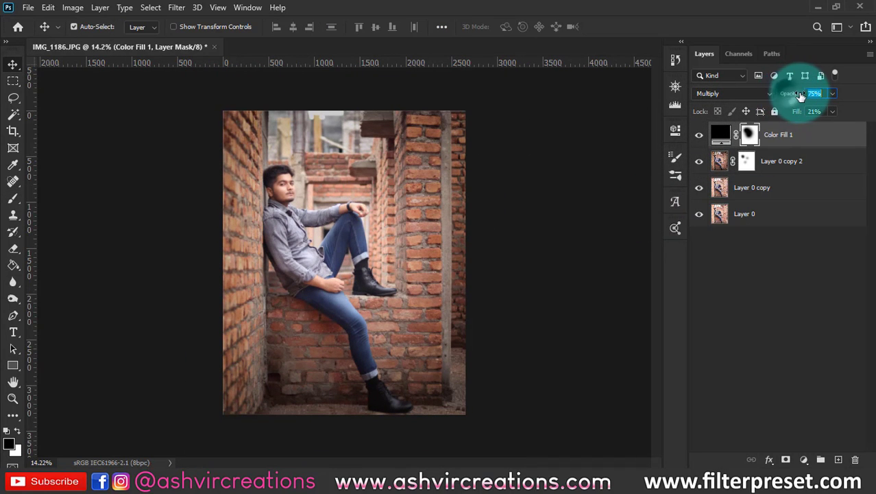
pyautogui.moveTo(801, 96); pyautogui.dragTo(845, 95)
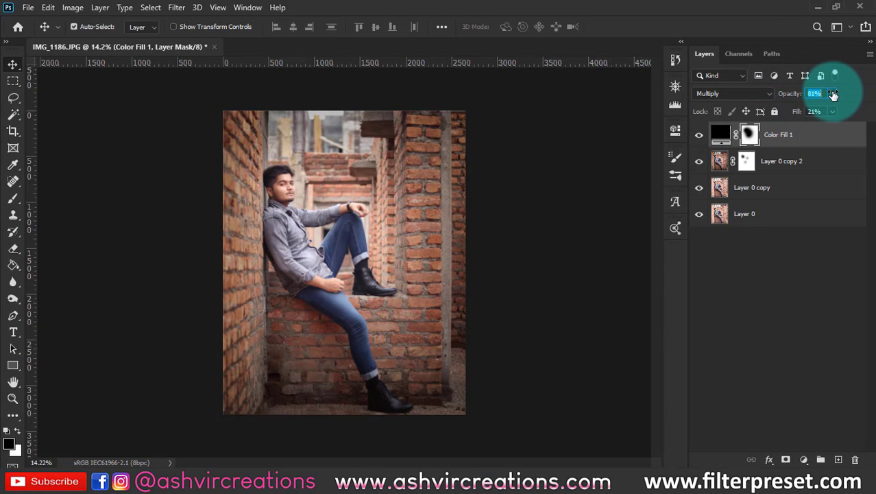
pyautogui.click(700, 134)
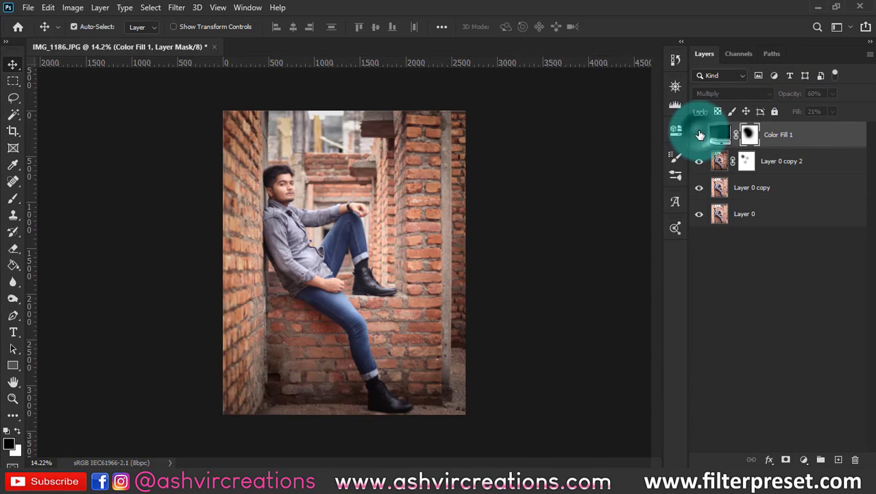
pyautogui.click(700, 134)
pyautogui.moveTo(785, 99); pyautogui.dragTo(775, 118)
# - Change the Color Fill 1 layer's blend mode to Overlay and compare the photo with and without it
pyautogui.click(742, 93)
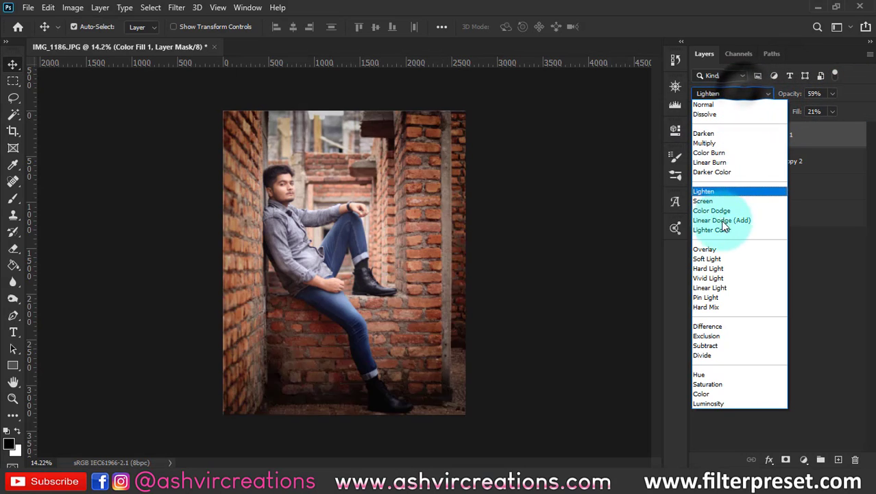
pyautogui.click(717, 252)
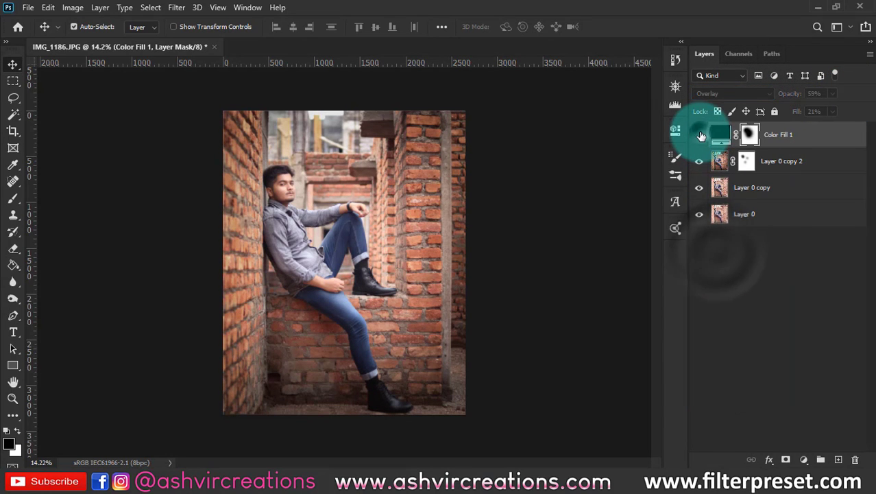
pyautogui.click(700, 134)
pyautogui.click(700, 135)
pyautogui.click(699, 135)
pyautogui.click(700, 134)
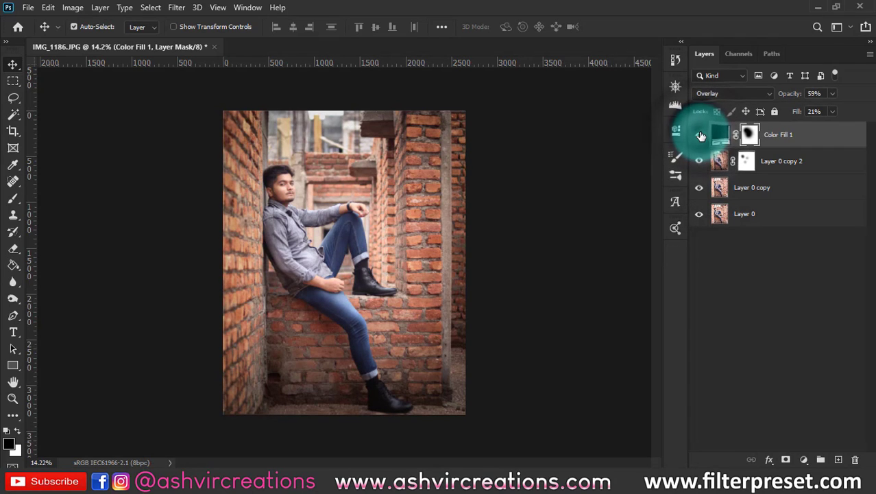
pyautogui.click(700, 134)
pyautogui.click(699, 134)
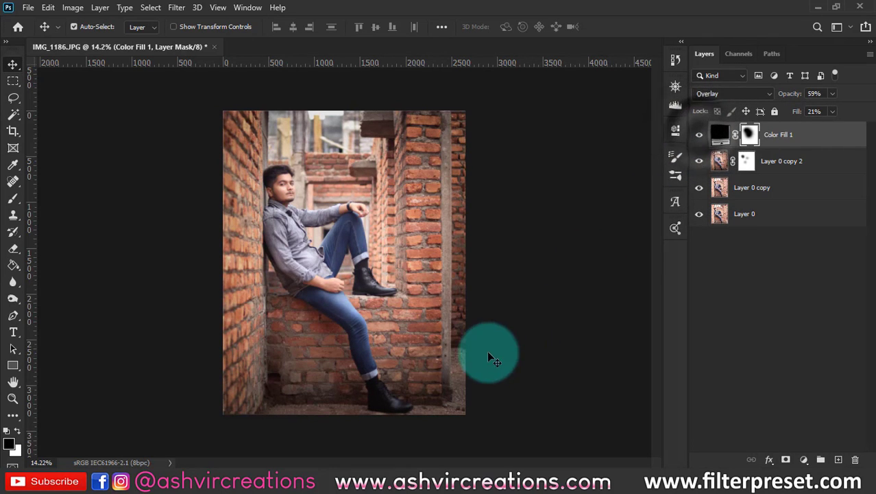
# - Duplicate the Color Fill 1 layer with its mask and set the copy's blend mode to Multiply
pyautogui.scroll(3, 403, 395)
pyautogui.moveTo(418, 375); pyautogui.dragTo(434, 290)
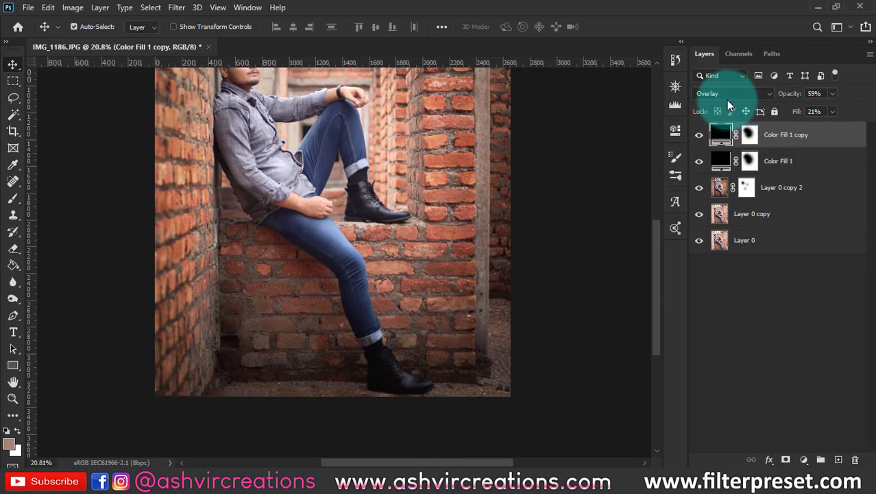
pyautogui.click(727, 95)
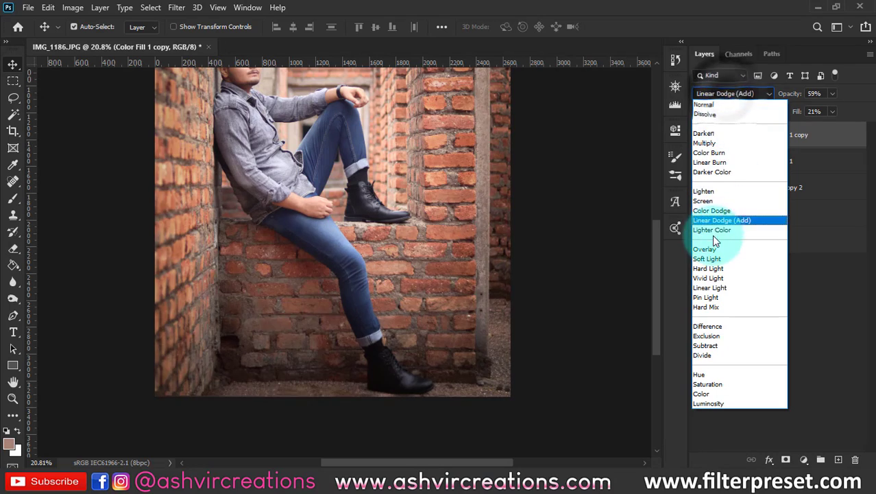
pyautogui.click(712, 145)
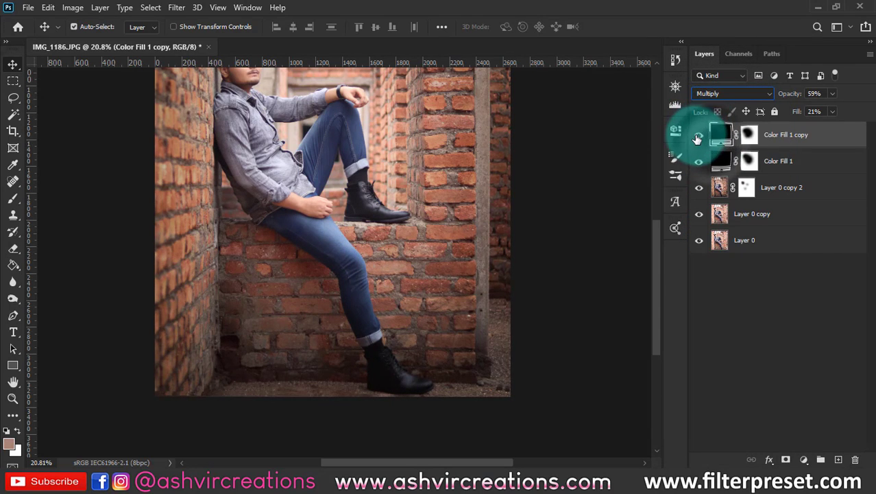
# - Compare the photo with and without the duplicated Multiply fill layer, viewing the whole image
pyautogui.click(698, 135)
pyautogui.click(698, 135)
pyautogui.hotkey('ctrl', '0')
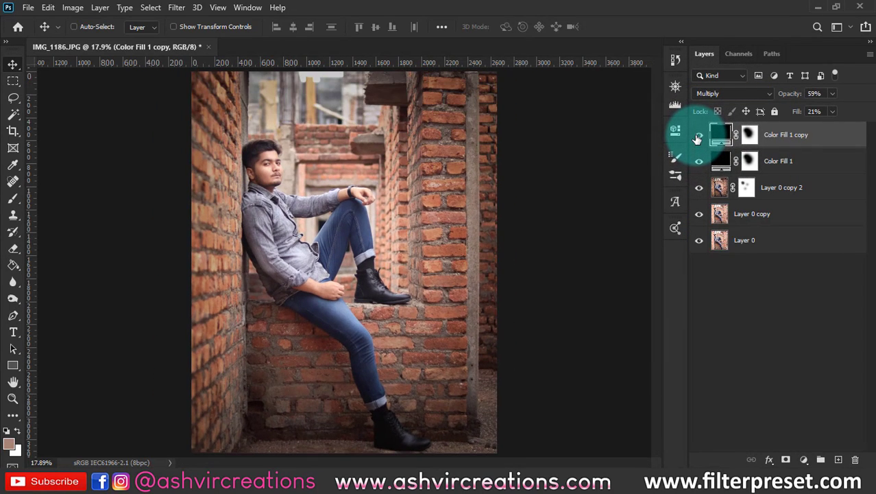
pyautogui.click(699, 135)
pyautogui.click(698, 135)
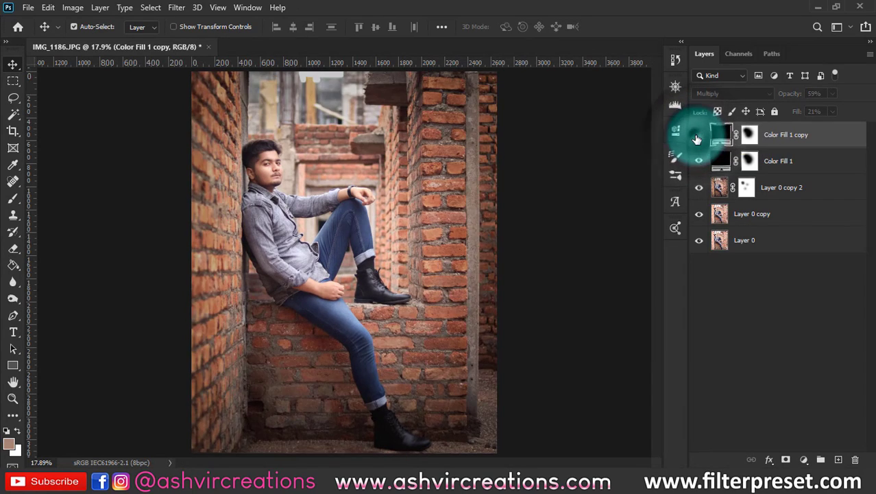
pyautogui.click(698, 135)
pyautogui.click(698, 135)
pyautogui.click(698, 135)
pyautogui.click(697, 138)
pyautogui.scroll(-3, 489, 217)
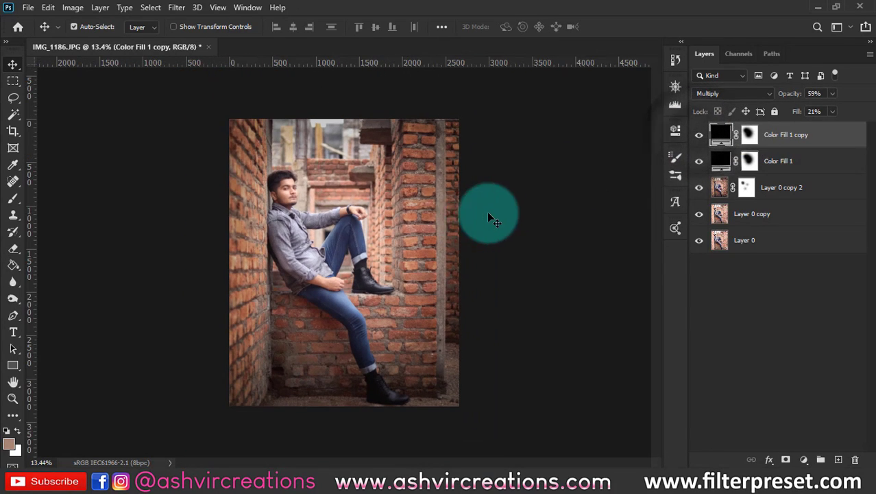
pyautogui.scroll(1, 489, 438)
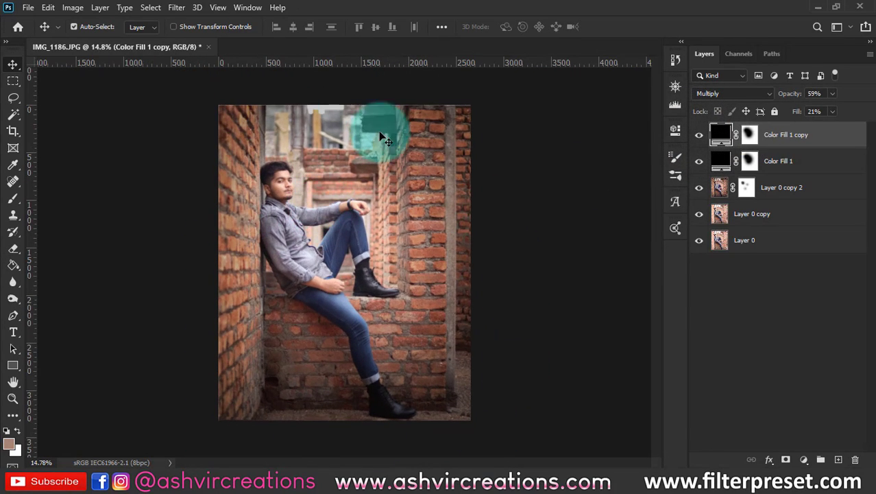
pyautogui.click(700, 135)
pyautogui.click(699, 135)
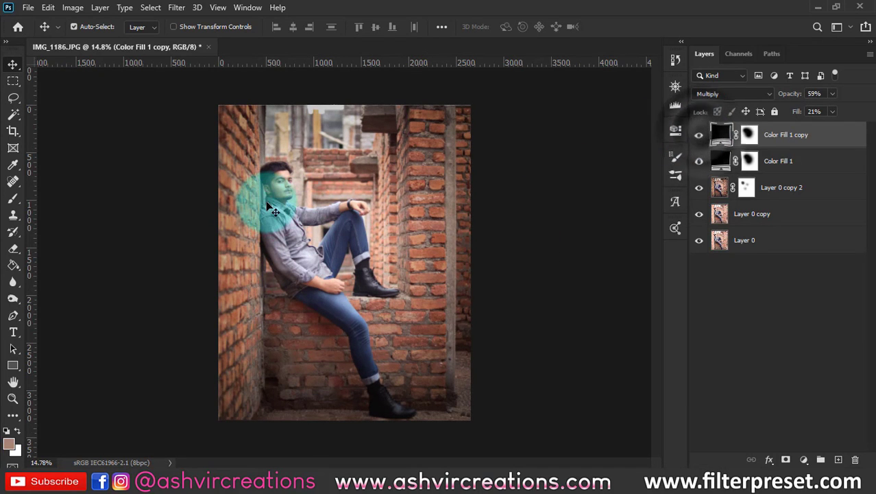
# - Lower the opacity of the Color Fill 1 copy layer to 35% and keep that layer selected
pyautogui.moveTo(797, 99); pyautogui.dragTo(774, 89)
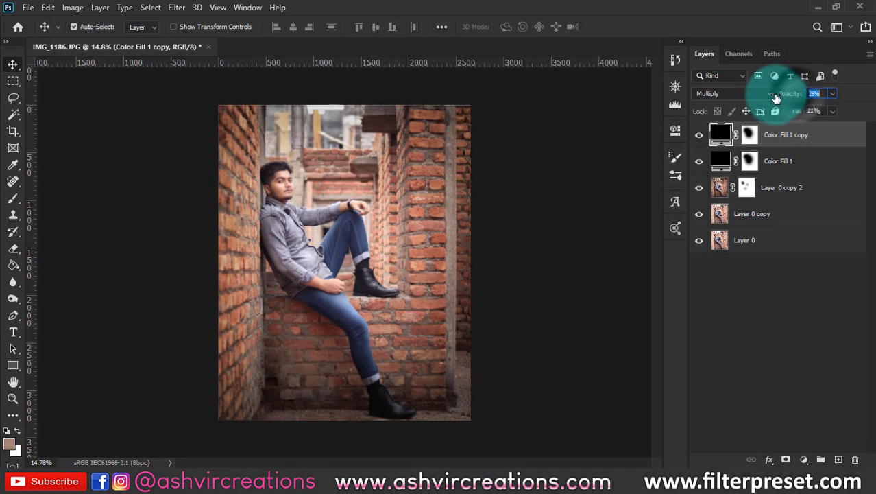
pyautogui.click(700, 136)
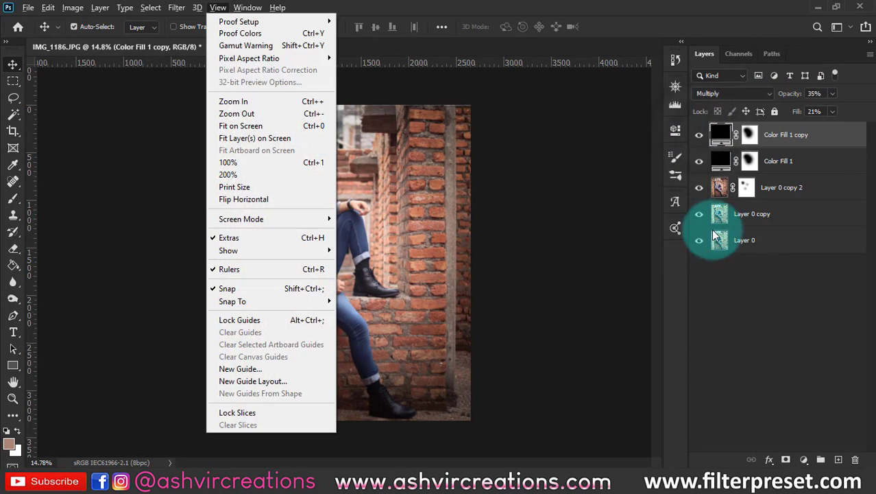
pyautogui.click(601, 210)
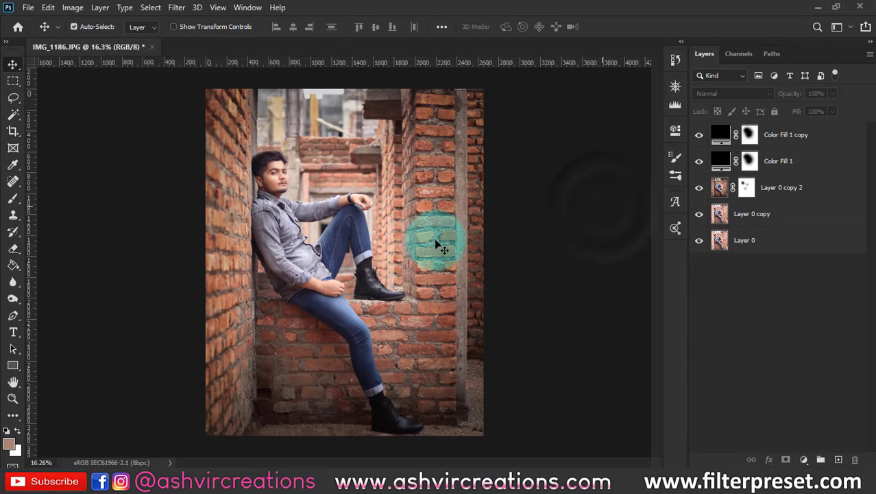
pyautogui.click(782, 135)
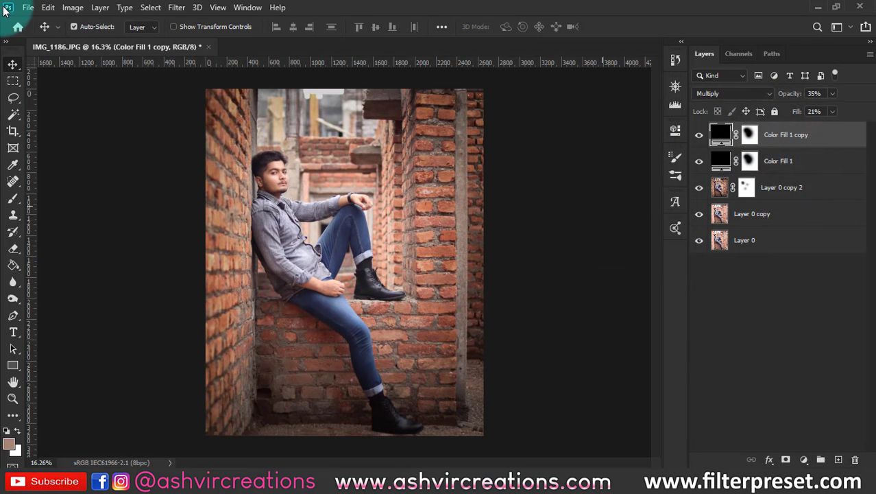
# - Open the image round-metal-png.png from the Moody Cin folder on the Desktop
pyautogui.click(29, 8)
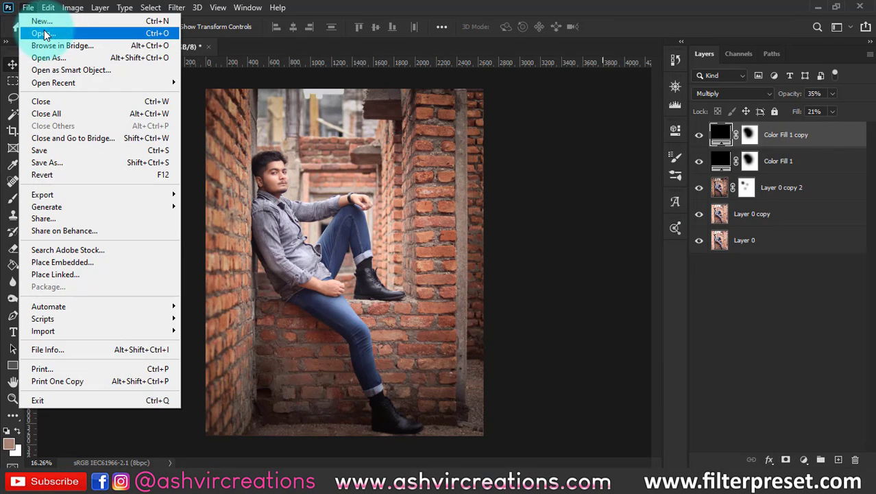
pyautogui.click(44, 33)
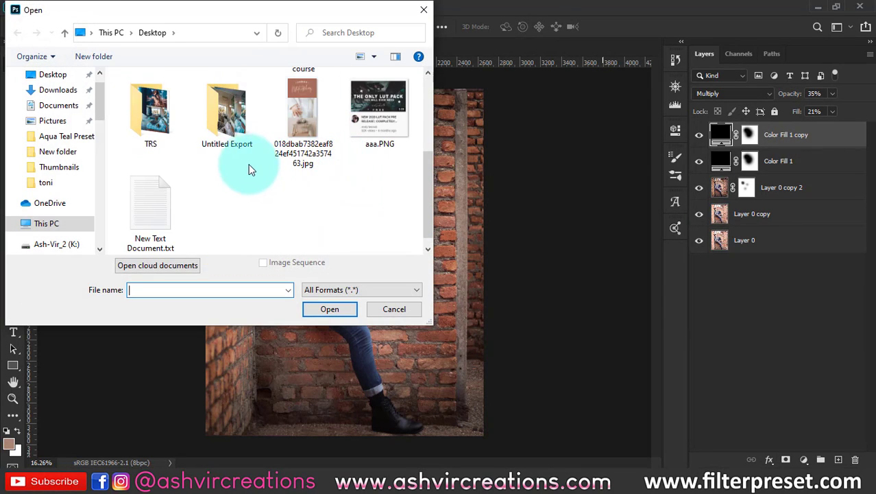
pyautogui.scroll(3, 249, 164)
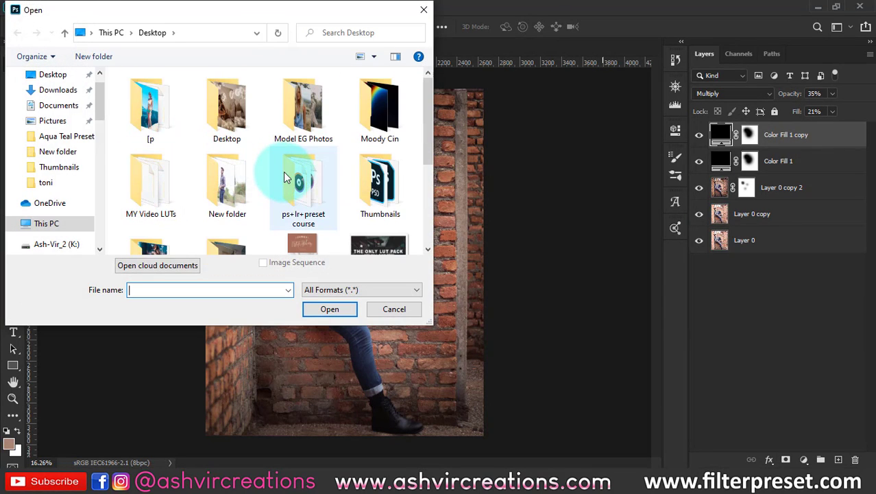
pyautogui.doubleClick(370, 118)
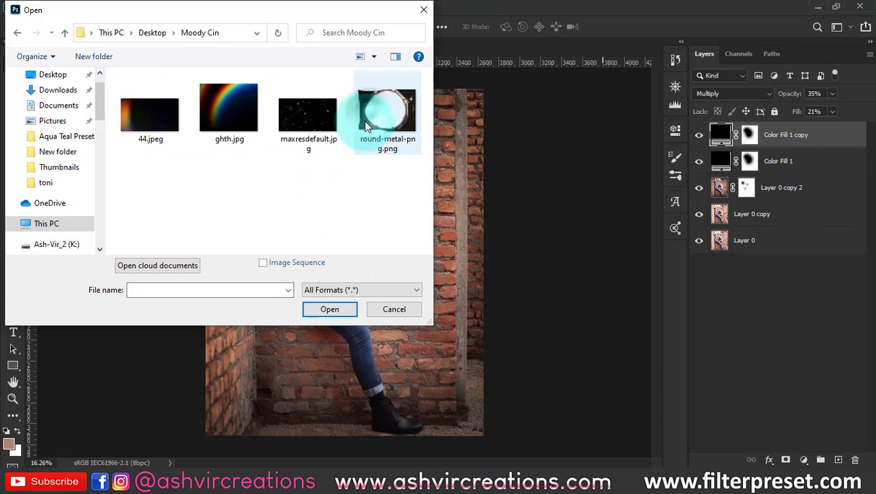
pyautogui.doubleClick(387, 118)
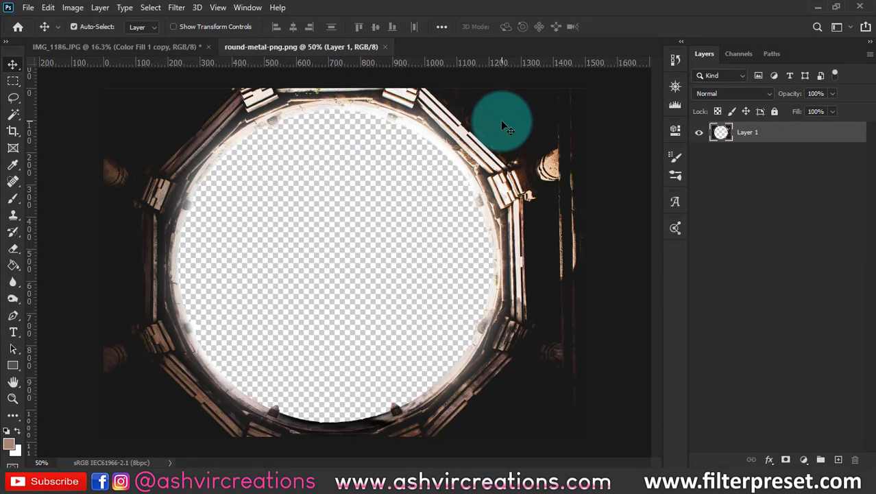
# - Add a Selective Color adjustment layer above the metal frame and increase the Black amount for the Blacks range
pyautogui.scroll(-1, 548, 380)
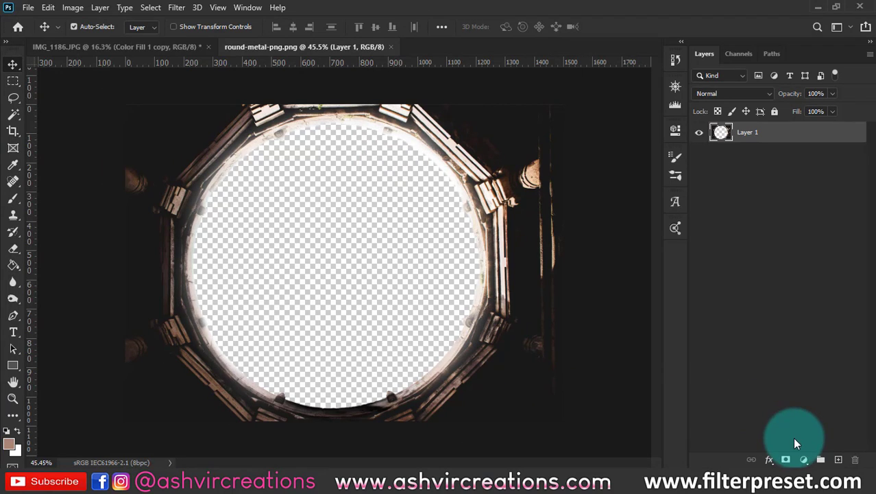
pyautogui.click(124, 218)
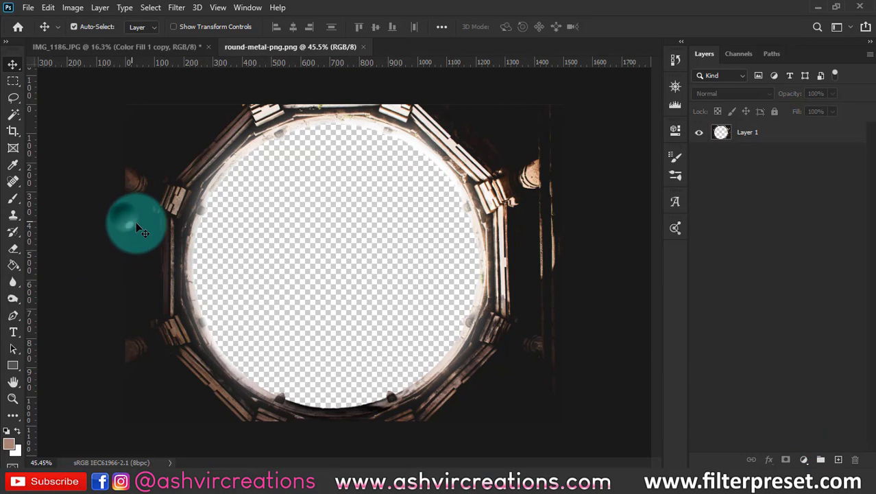
pyautogui.hotkey('ctrl', '+')
pyautogui.click(805, 459)
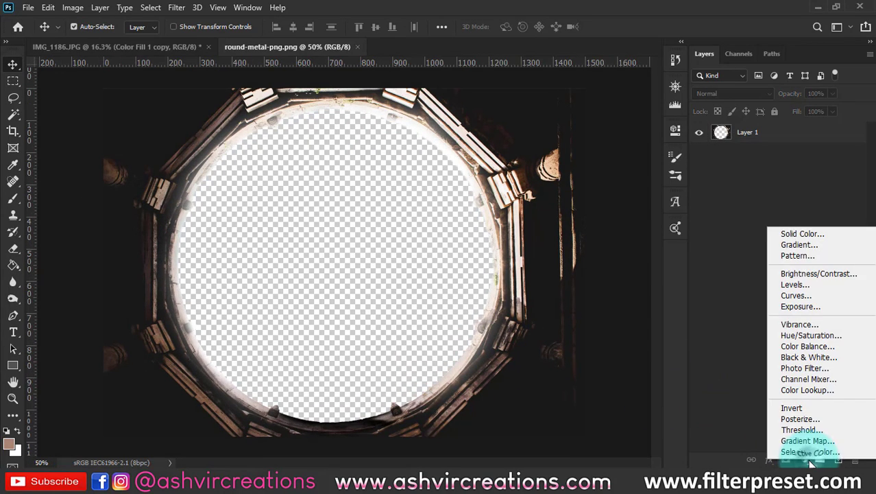
pyautogui.click(811, 452)
pyautogui.click(541, 181)
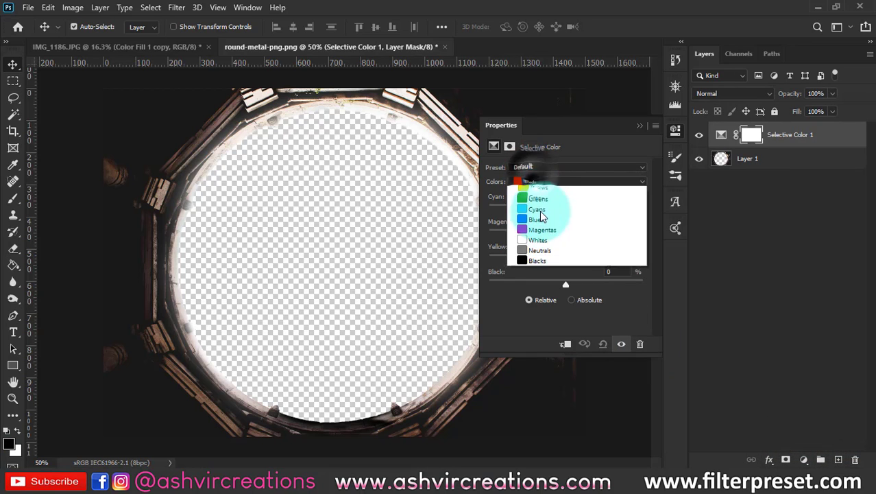
pyautogui.click(540, 274)
pyautogui.moveTo(562, 282)
pyautogui.mouseDown()
pyautogui.moveTo(584, 286)
pyautogui.moveTo(574, 286)
pyautogui.mouseUp()
pyautogui.click(637, 126)
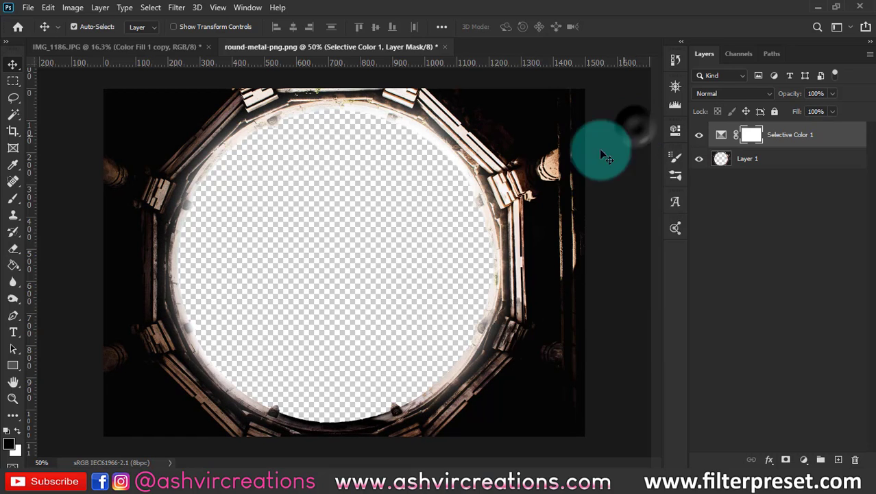
# - Compare the metal frame with and without the Selective Color adjustment
pyautogui.click(699, 136)
pyautogui.click(699, 135)
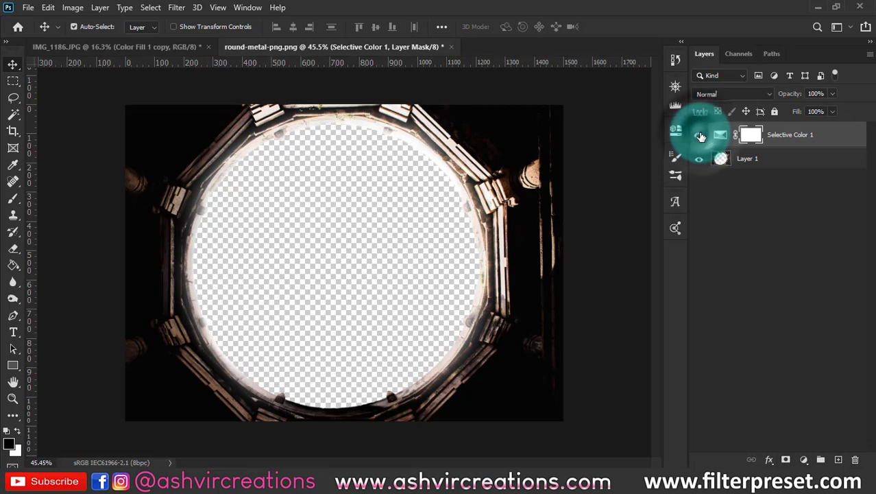
pyautogui.click(700, 136)
pyautogui.click(699, 135)
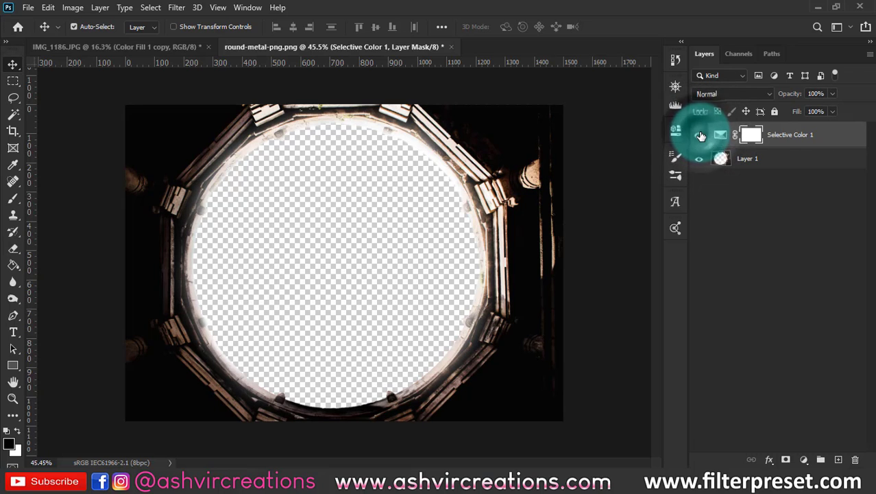
# - Merge the Selective Color adjustment with Layer 1 and bring the merged frame into the IMG_1186.JPG document
pyautogui.click(777, 158)
pyautogui.hotkey('ctrl', 'e')
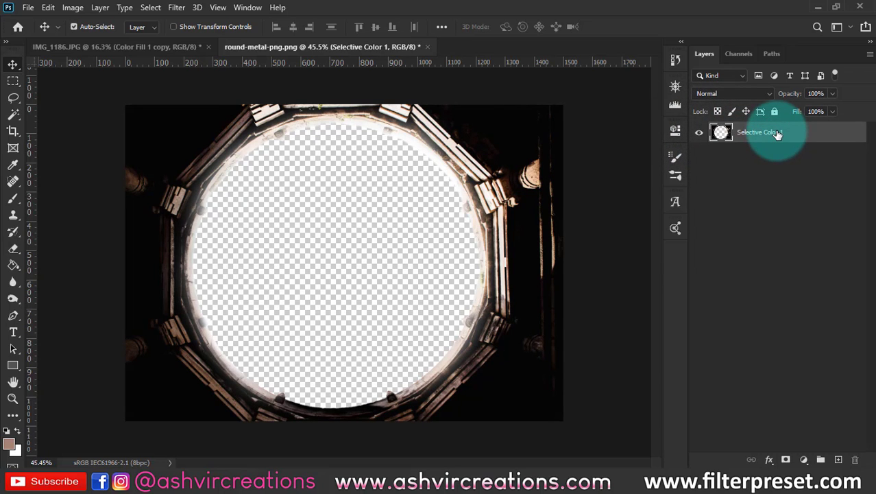
pyautogui.moveTo(777, 134); pyautogui.dragTo(398, 162)
pyautogui.scroll(-2, 395, 157)
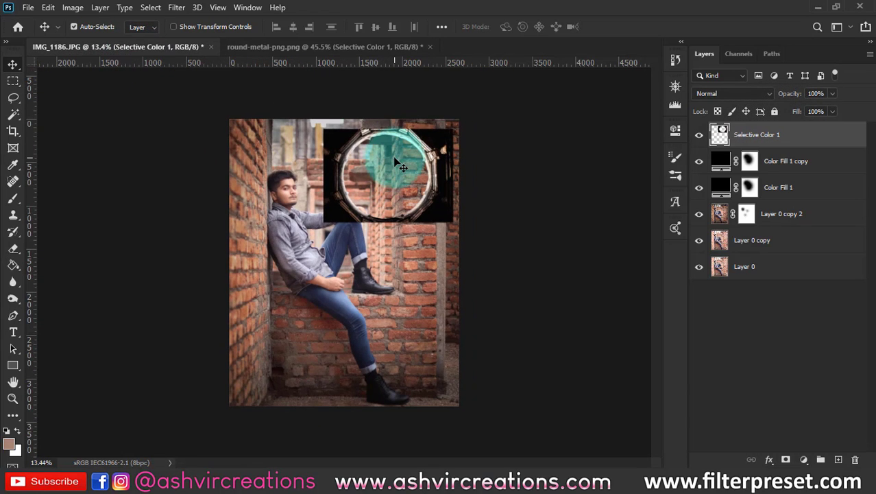
# - Scale the metal frame layer to about 309% and position it so its round opening surrounds the seated man
pyautogui.hotkey('ctrl', 't')
pyautogui.moveTo(452, 223); pyautogui.dragTo(580, 297)
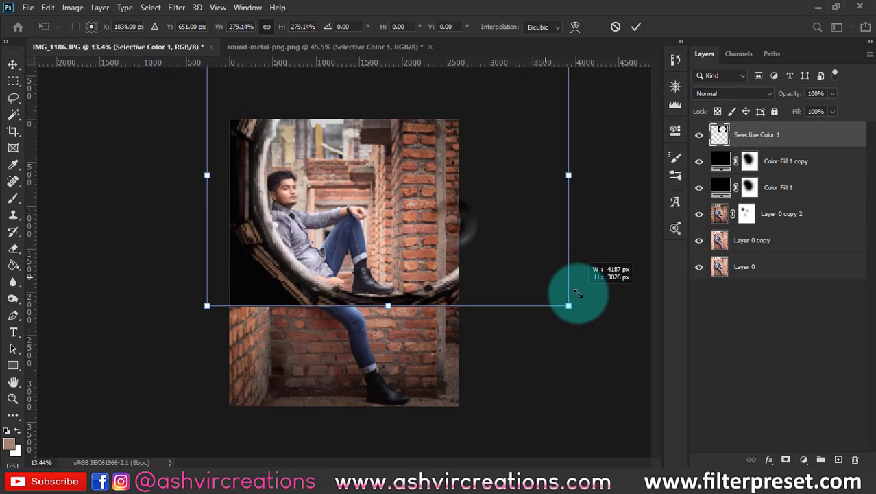
pyautogui.moveTo(513, 234); pyautogui.dragTo(463, 321)
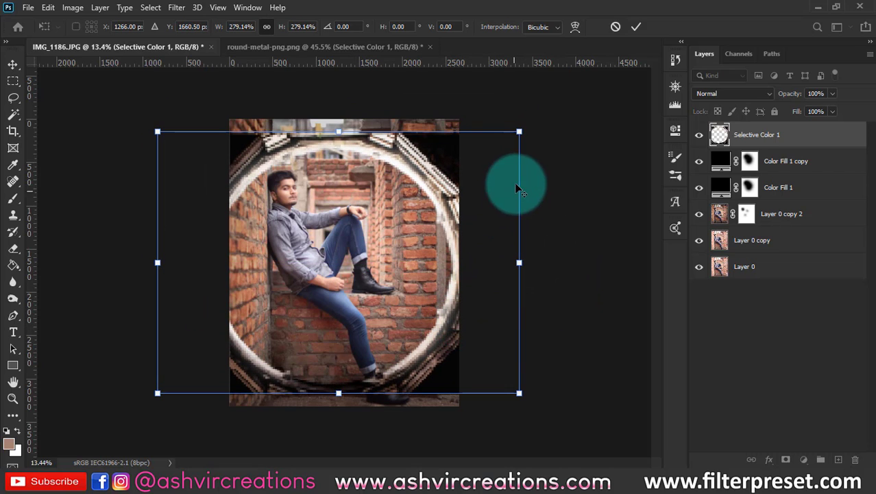
pyautogui.moveTo(519, 127); pyautogui.dragTo(542, 122)
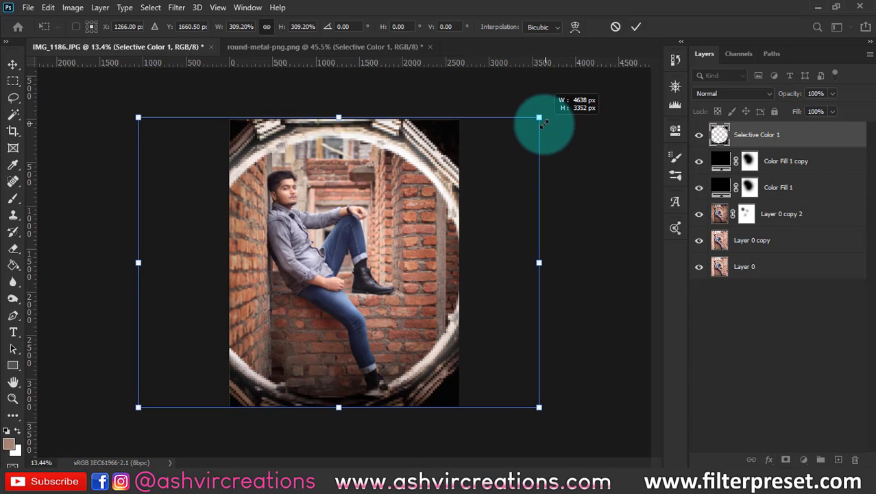
pyautogui.scroll(1, 389, 218)
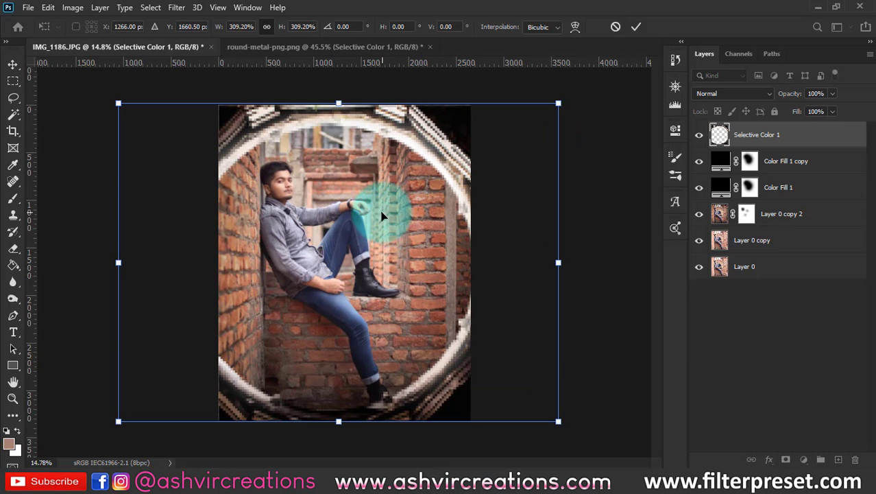
pyautogui.moveTo(410, 243); pyautogui.dragTo(443, 254)
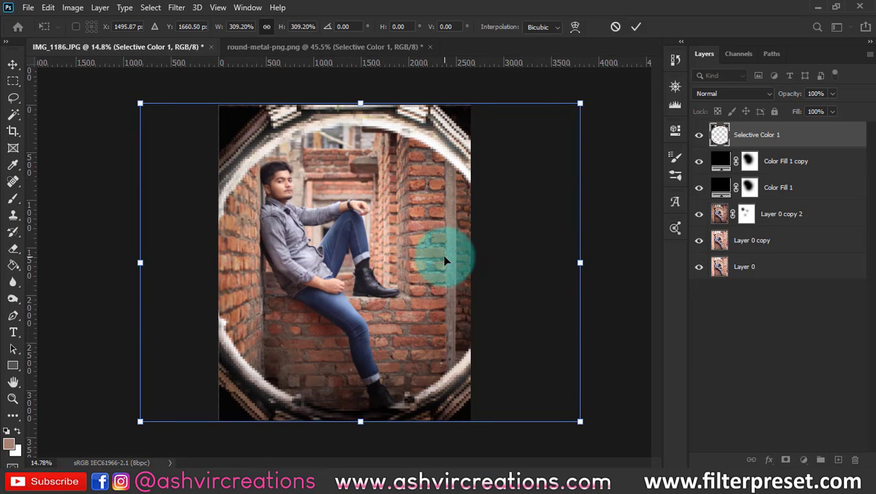
pyautogui.press('Return')
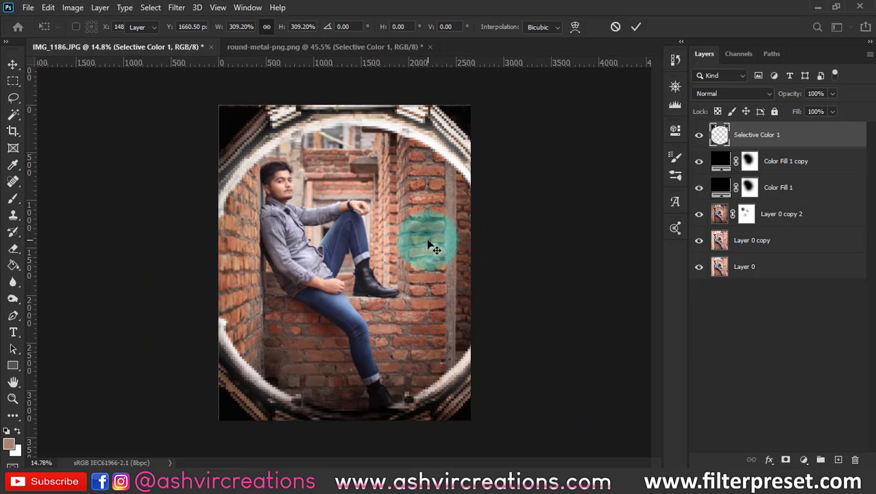
# - Nudge the metal frame layer slightly downward over the photo
pyautogui.scroll(1, 426, 238)
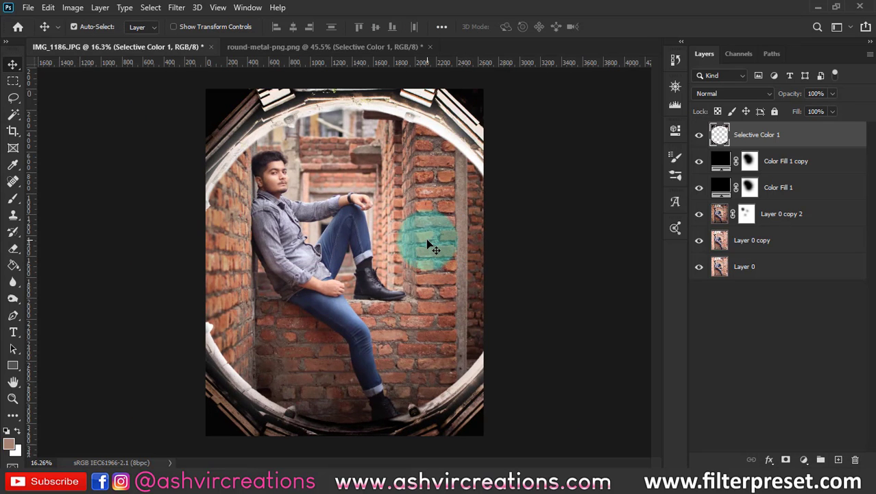
pyautogui.scroll(1, 414, 286)
pyautogui.scroll(3, 350, 103)
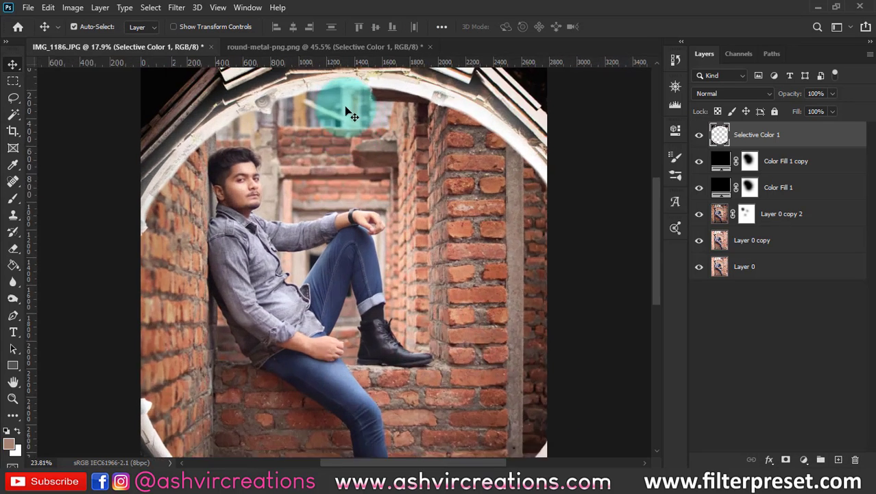
pyautogui.moveTo(446, 83)
pyautogui.mouseDown()
pyautogui.moveTo(458, 83)
pyautogui.moveTo(450, 86)
pyautogui.mouseUp()
pyautogui.scroll(-4, 449, 88)
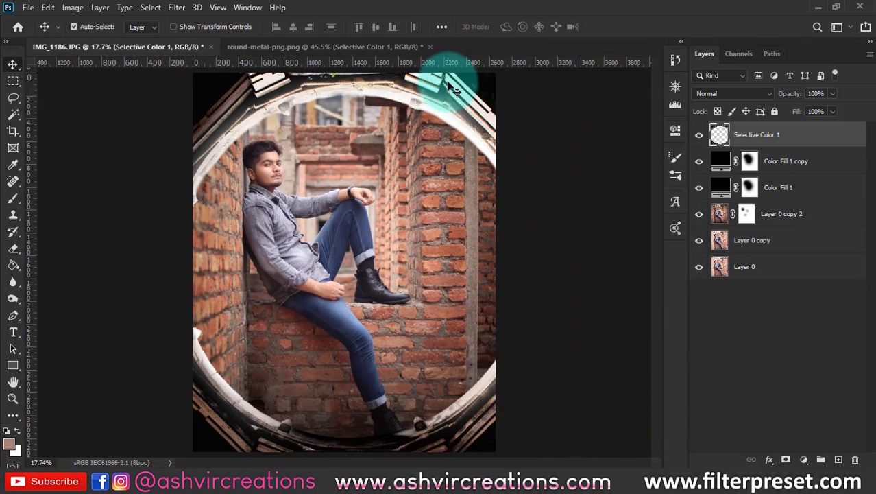
pyautogui.moveTo(450, 405); pyautogui.dragTo(437, 370)
# - Enlarge the metal frame layer to about 102.4% and reposition it to cover the whole photo's edges
pyautogui.hotkey('ctrl', 't')
pyautogui.hotkey('ctrl', '0')
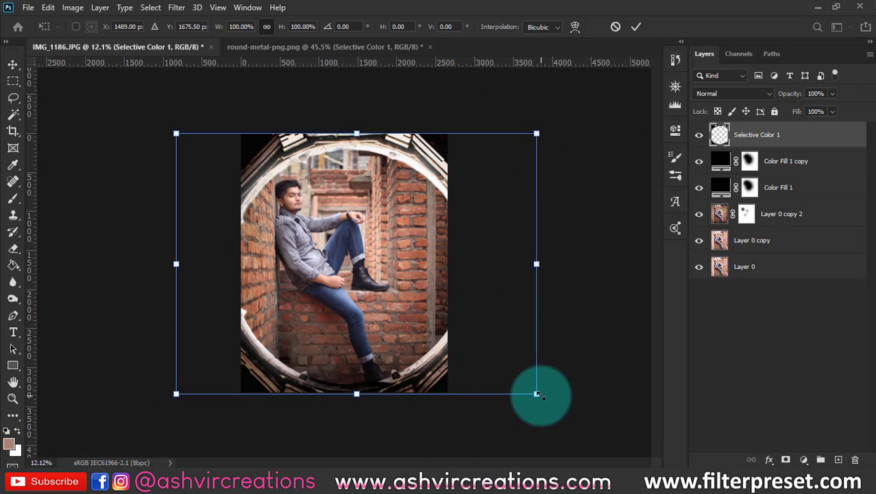
pyautogui.moveTo(535, 392)
pyautogui.mouseDown()
pyautogui.moveTo(553, 401)
pyautogui.moveTo(544, 397)
pyautogui.mouseUp()
pyautogui.moveTo(437, 355); pyautogui.dragTo(440, 356)
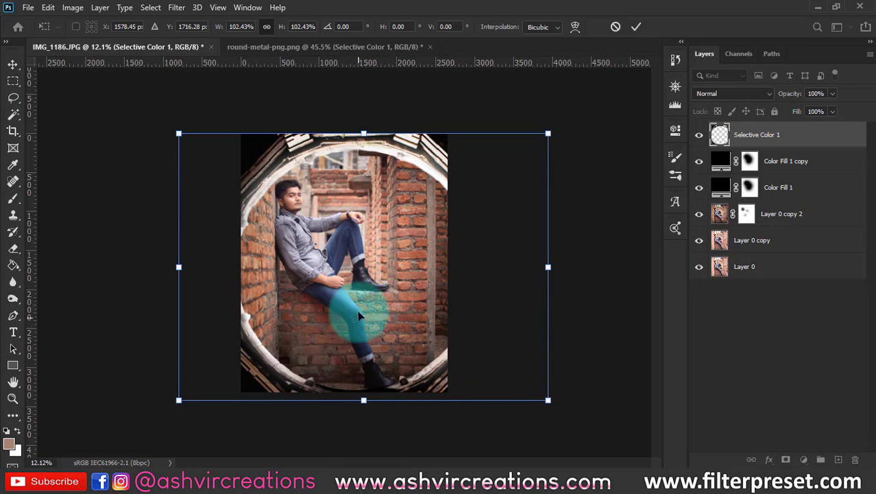
pyautogui.press('Return')
# - Adjust the Levels of the Selective Color 1 frame layer with slight changes to its tonal sliders
pyautogui.scroll(5, 392, 154)
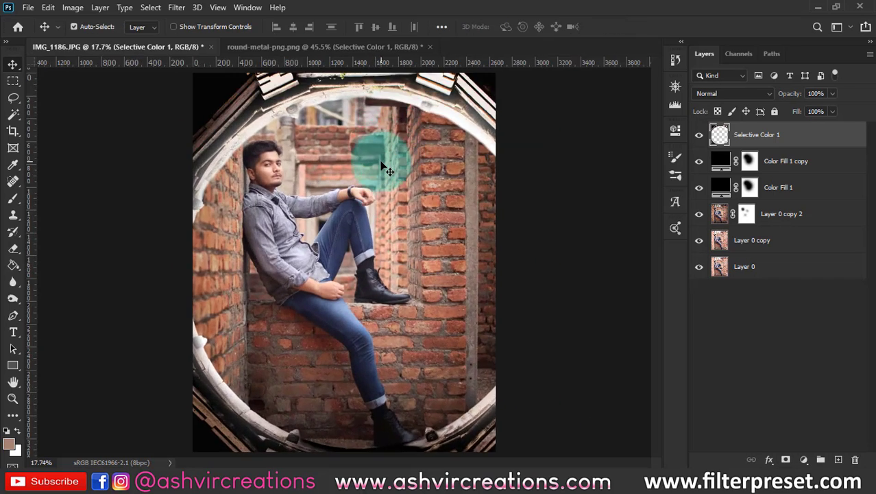
pyautogui.scroll(3, 165, 175)
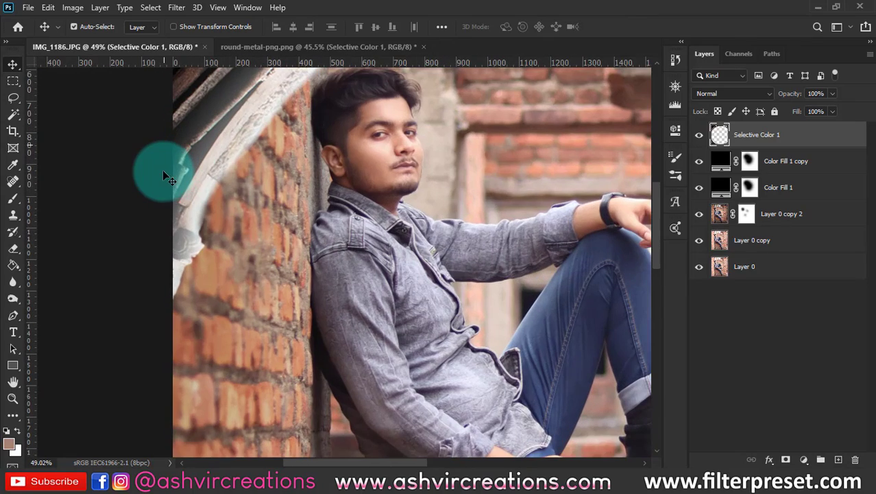
pyautogui.scroll(-4, 183, 196)
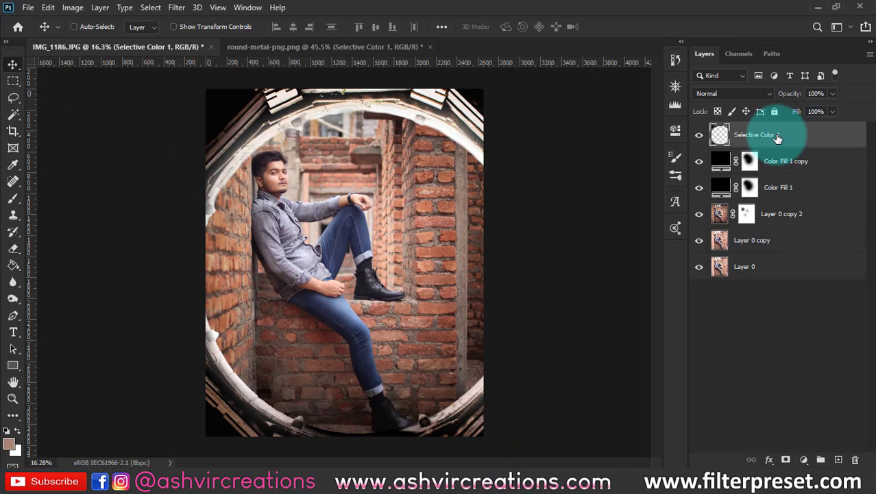
pyautogui.hotkey('ctrl', 'l')
pyautogui.moveTo(595, 232)
pyautogui.mouseDown()
pyautogui.moveTo(603, 231)
pyautogui.moveTo(593, 232)
pyautogui.mouseUp()
pyautogui.moveTo(676, 230); pyautogui.dragTo(679, 231)
pyautogui.click(805, 114)
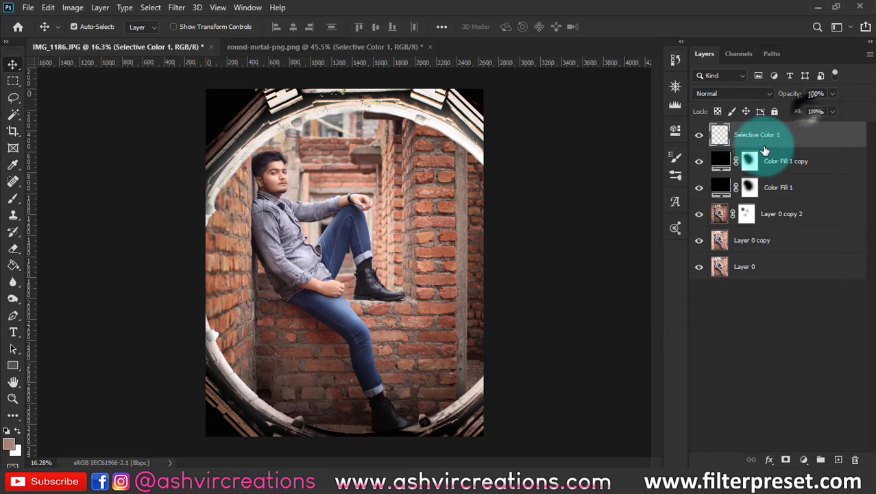
pyautogui.scroll(-3, 324, 228)
pyautogui.scroll(2, 322, 223)
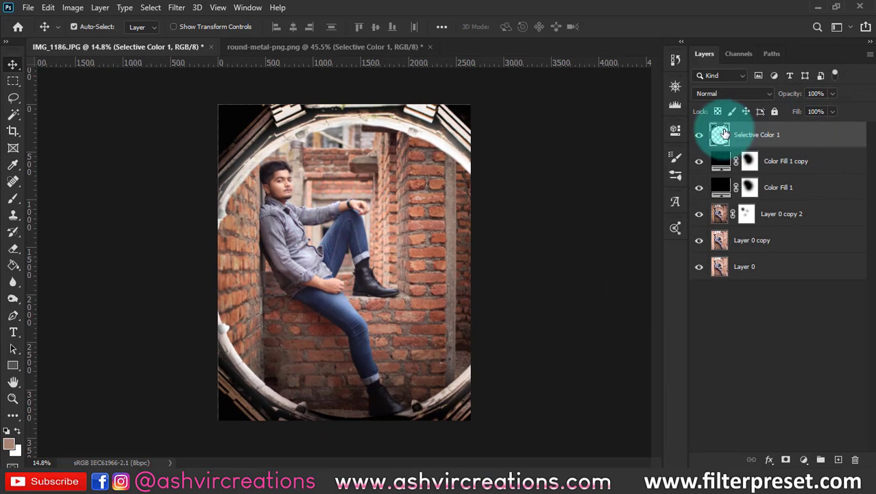
# - Add an empty layer between the Color Fill 1 copy and the metal frame, checking the photo with the frame hidden
pyautogui.click(785, 160)
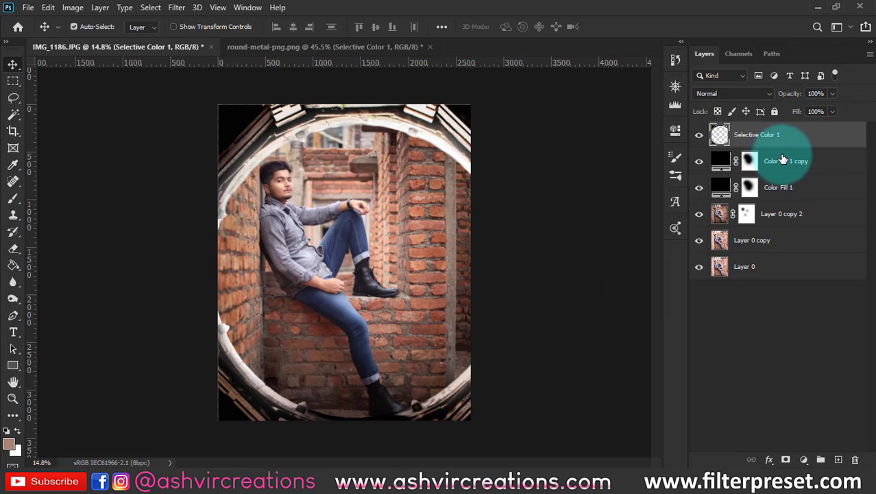
pyautogui.click(838, 459)
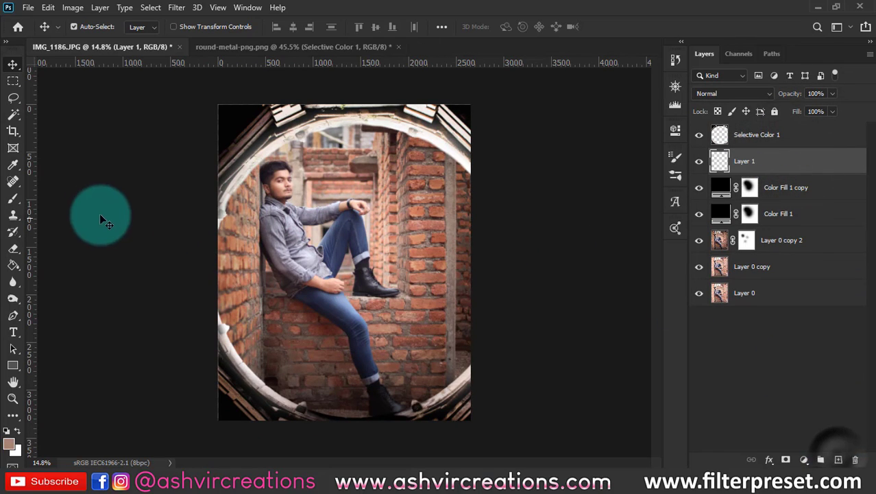
pyautogui.click(700, 134)
pyautogui.click(700, 134)
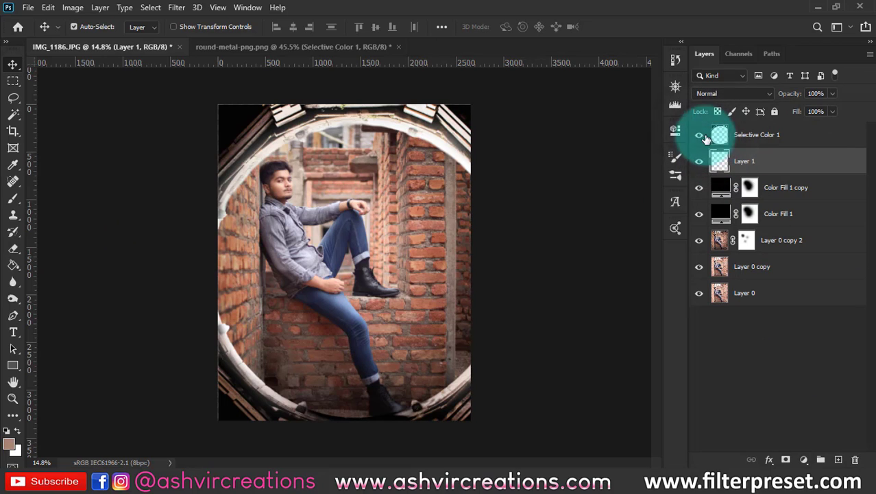
# - Choose the Brush tool and set the foreground colour to orange ffb156
pyautogui.click(13, 198)
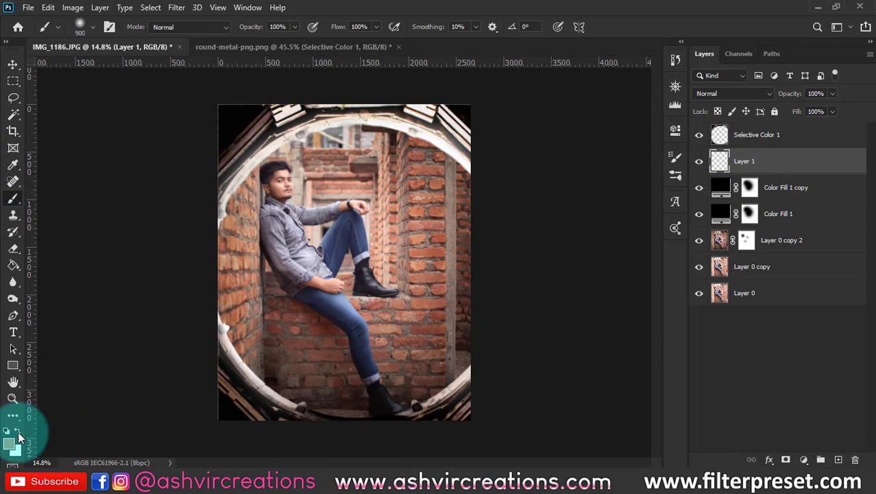
pyautogui.click(10, 444)
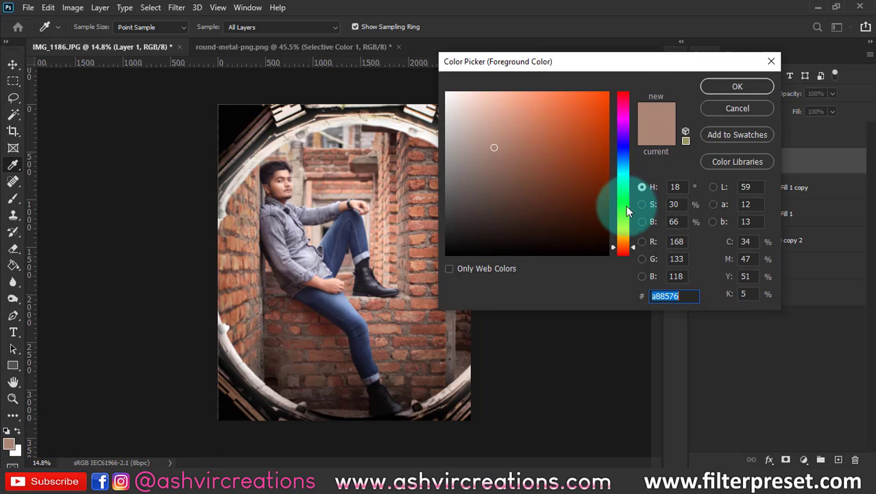
pyautogui.moveTo(623, 238)
pyautogui.mouseDown()
pyautogui.moveTo(623, 248)
pyautogui.moveTo(623, 240)
pyautogui.mouseUp()
pyautogui.moveTo(532, 122); pyautogui.dragTo(557, 68)
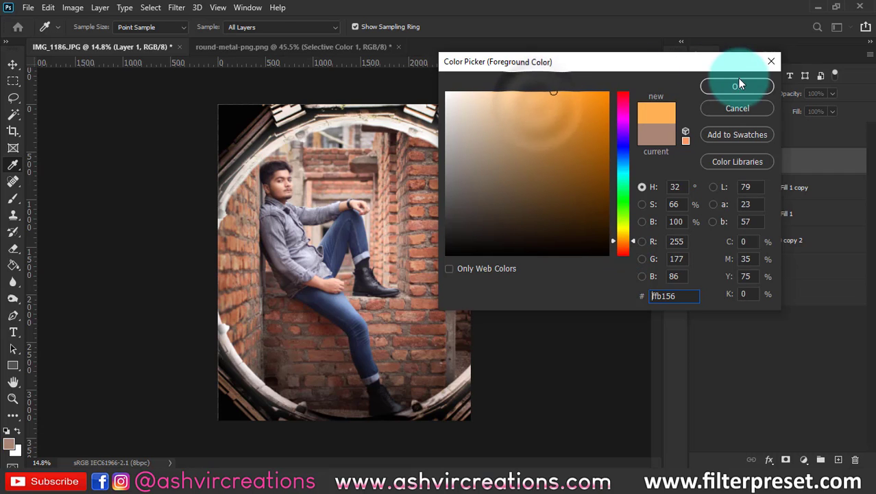
pyautogui.click(738, 85)
pyautogui.press('b')
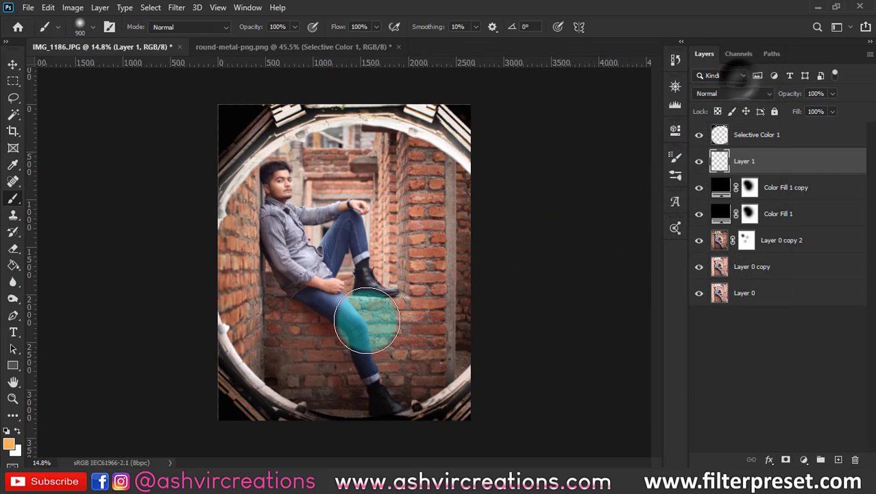
# - Paint one soft 900 px orange spot at the man's lap on Layer 1 and set the layer's blend mode to Screen
pyautogui.click(336, 275)
pyautogui.click(731, 92)
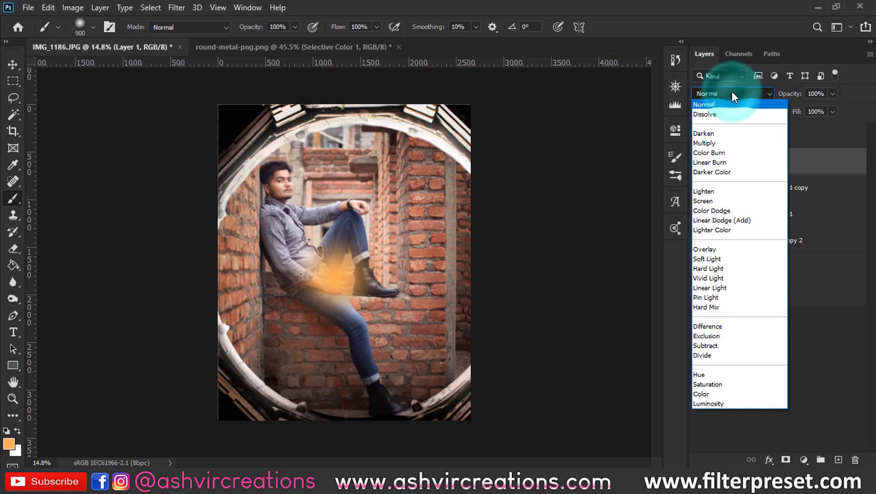
pyautogui.click(704, 200)
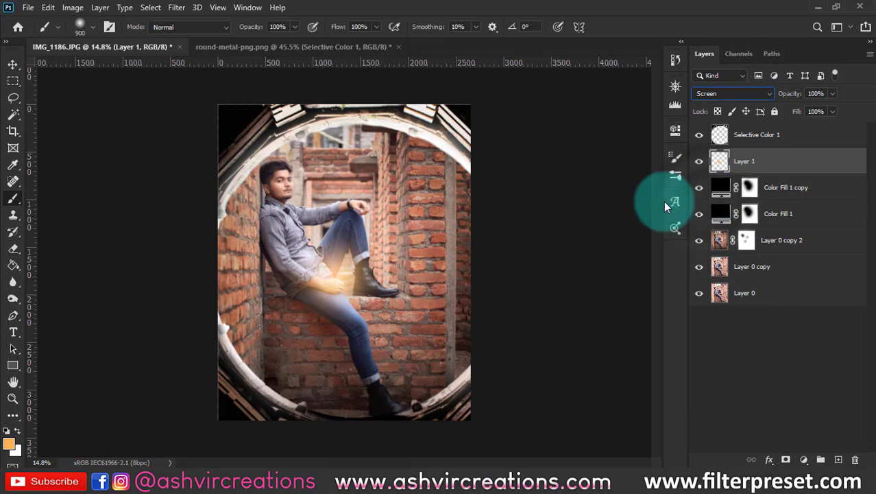
# - Move the orange glow on Layer 1 to the upper part of the round opening and enlarge it to about 208%
pyautogui.hotkey('ctrl', 't')
pyautogui.moveTo(362, 294); pyautogui.dragTo(358, 141)
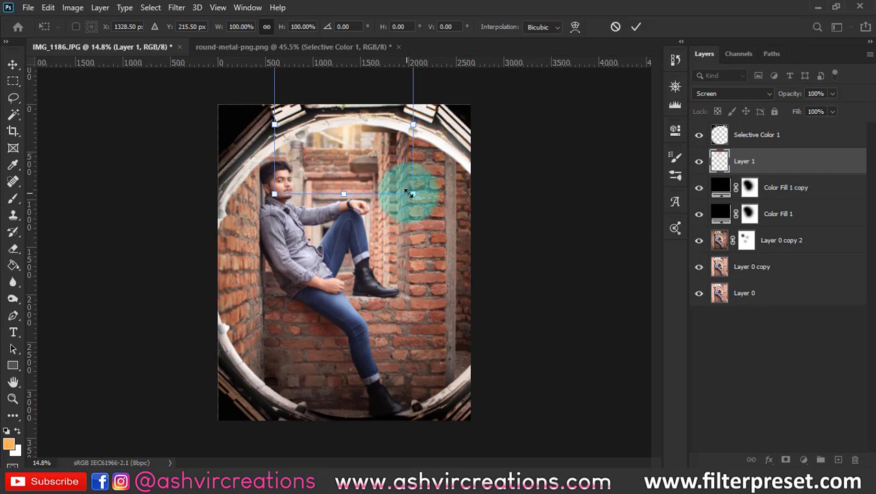
pyautogui.moveTo(409, 194); pyautogui.dragTo(510, 240)
pyautogui.moveTo(422, 132); pyautogui.dragTo(371, 162)
pyautogui.scroll(5, 386, 122)
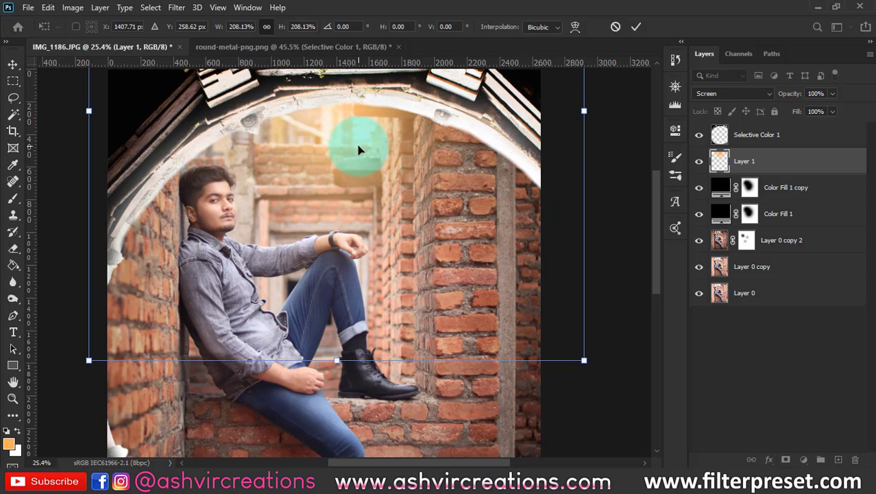
pyautogui.press('Return')
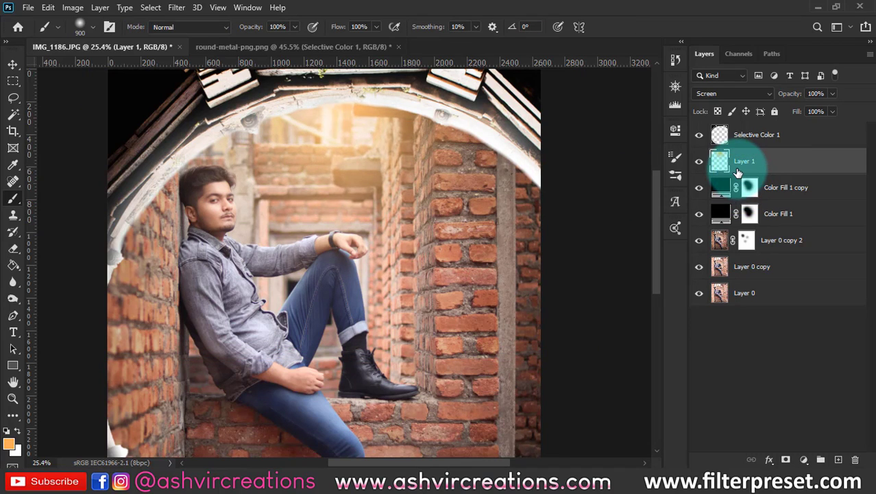
# - Delete the orange glow layer and hide the Selective Color 1 metal frame
pyautogui.press('Delete')
pyautogui.press('v')
pyautogui.click(699, 134)
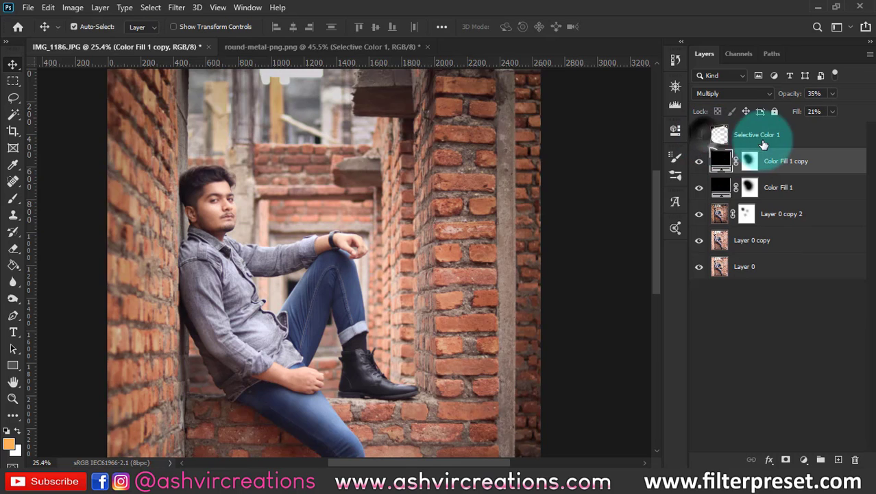
# - Merge the layers from Color Fill 1 copy down to Layer 0 copy into one layer
pyautogui.keyDown('shift'); pyautogui.click(768, 241); pyautogui.keyUp('shift')
pyautogui.rightClick(767, 239)
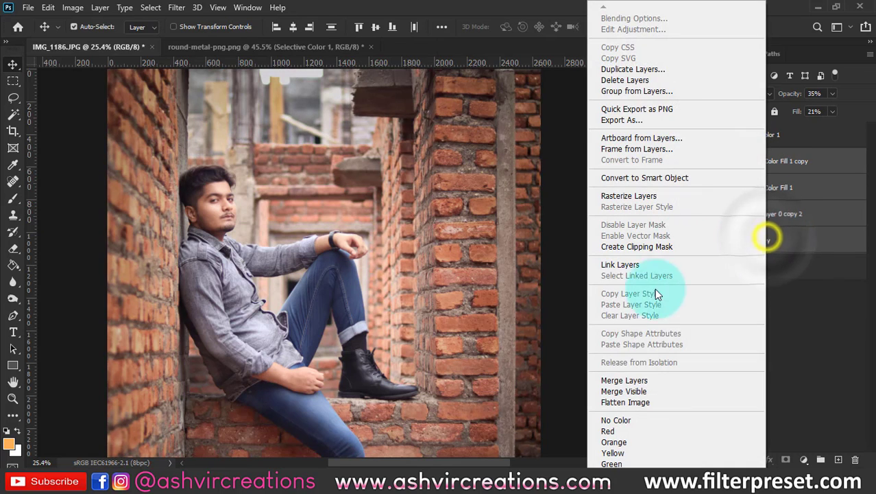
pyautogui.click(642, 378)
pyautogui.scroll(-3, 447, 272)
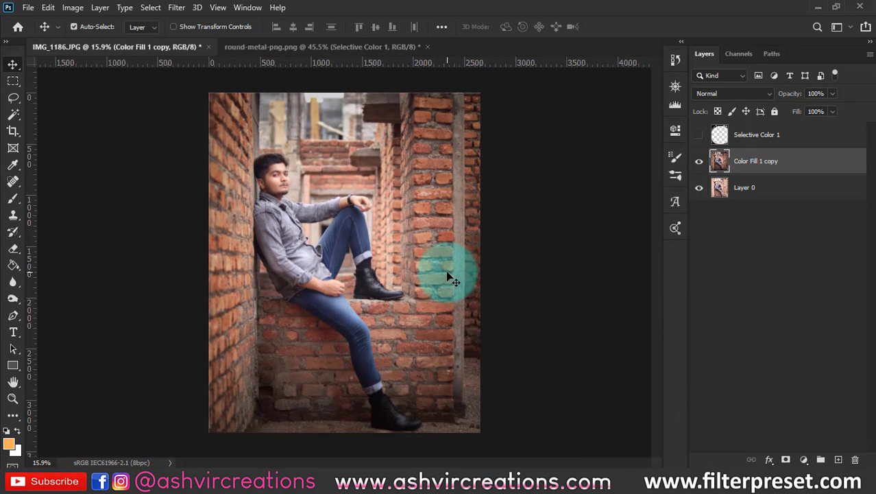
# - Apply the Crop tool at the canvas's existing bounds and return to the Move tool
pyautogui.press('c')
pyautogui.press('Return')
pyautogui.press('Return')
pyautogui.press('v')
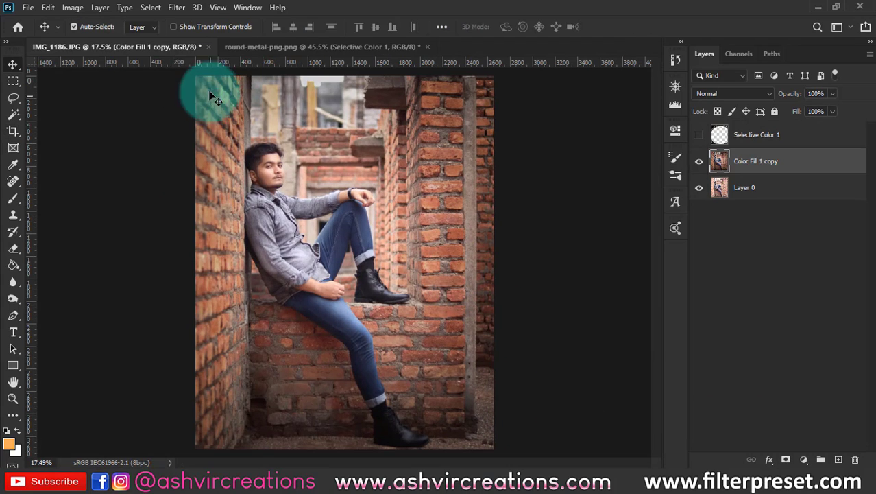
# - Start the Camera Raw Filter on the merged photo and set Contrast +21, Highlights +17, Shadows -20 and Whites -9
pyautogui.click(187, 10)
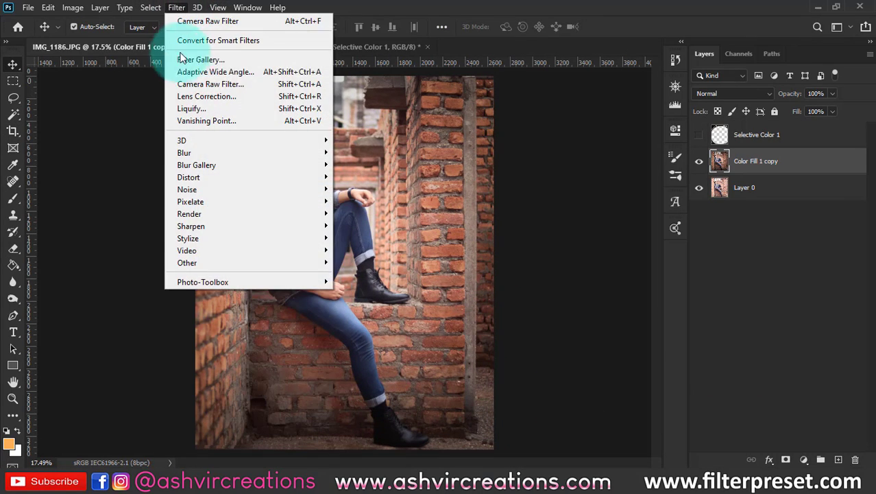
pyautogui.click(188, 85)
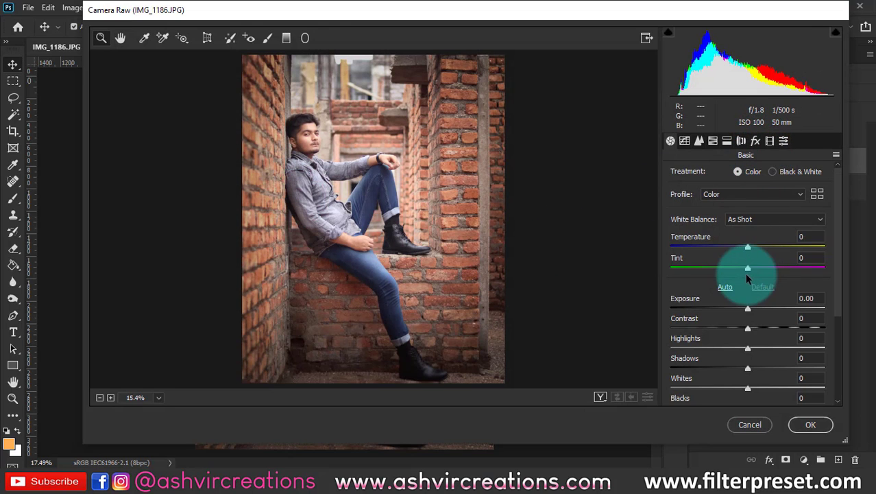
pyautogui.moveTo(773, 326); pyautogui.dragTo(760, 348)
pyautogui.moveTo(748, 367); pyautogui.dragTo(737, 367)
pyautogui.click(799, 376)
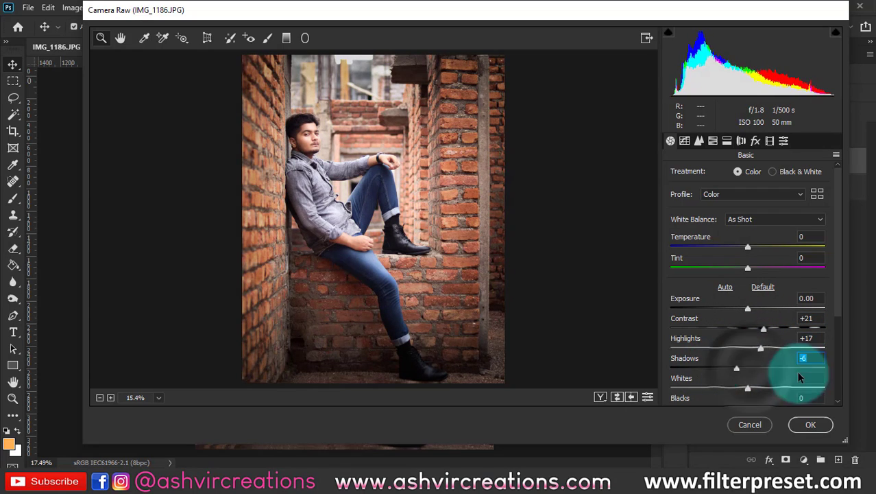
pyautogui.moveTo(798, 374); pyautogui.dragTo(743, 392)
pyautogui.click(750, 389)
# - Set the photo's Blacks to -15 and Clarity to +11
pyautogui.scroll(-3, 801, 351)
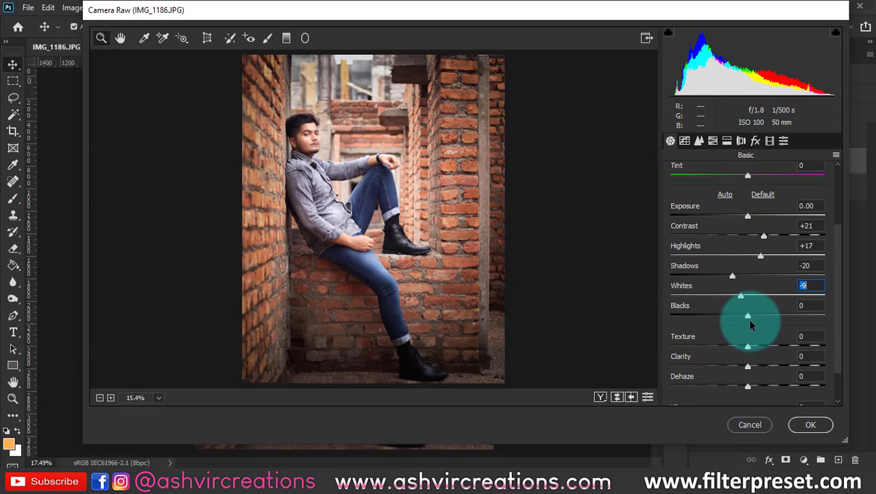
pyautogui.moveTo(749, 317)
pyautogui.mouseDown()
pyautogui.moveTo(718, 313)
pyautogui.moveTo(745, 317)
pyautogui.mouseUp()
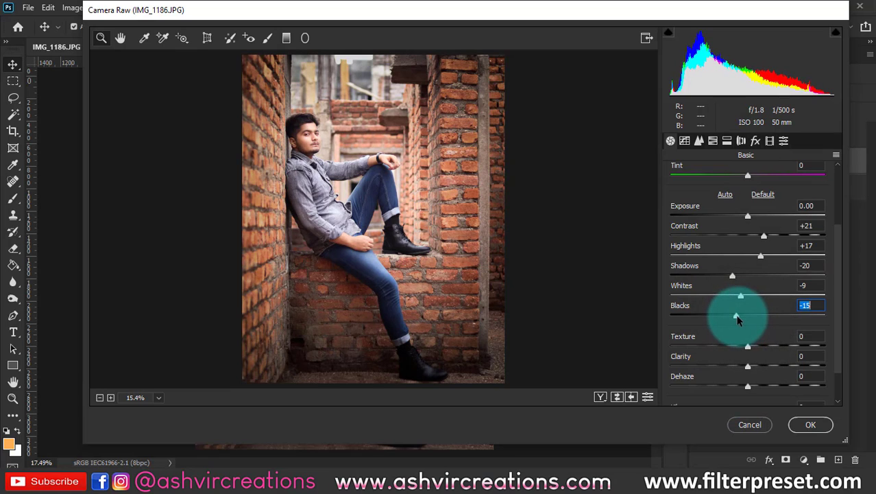
pyautogui.moveTo(751, 362); pyautogui.dragTo(757, 364)
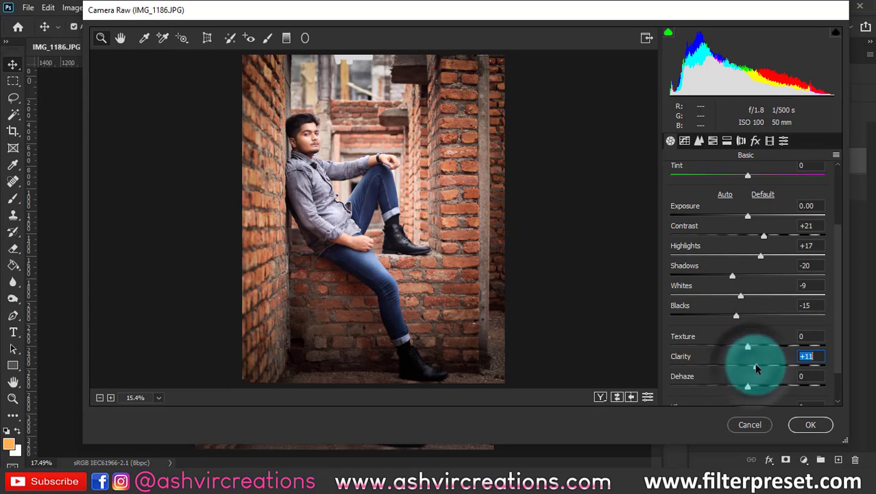
# - Set the Post Crop Vignetting amount to -3 and the Blue Primary hue in Calibration to -33
pyautogui.click(755, 141)
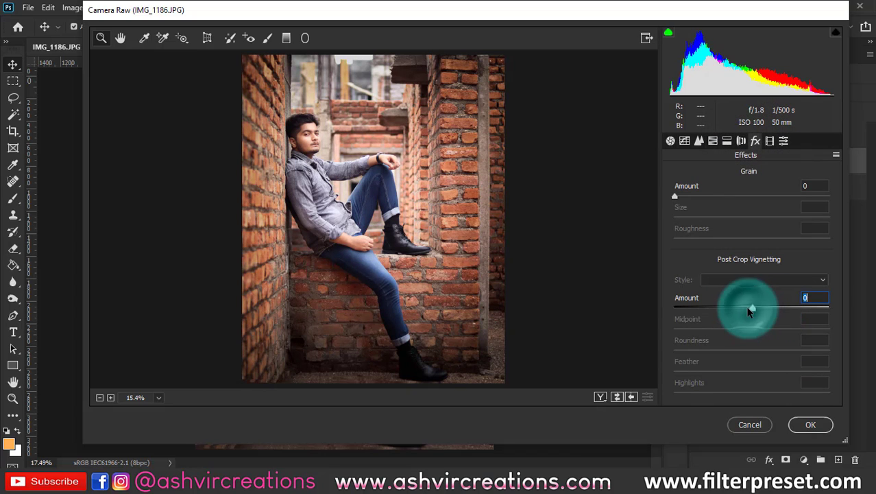
pyautogui.moveTo(749, 310); pyautogui.dragTo(747, 311)
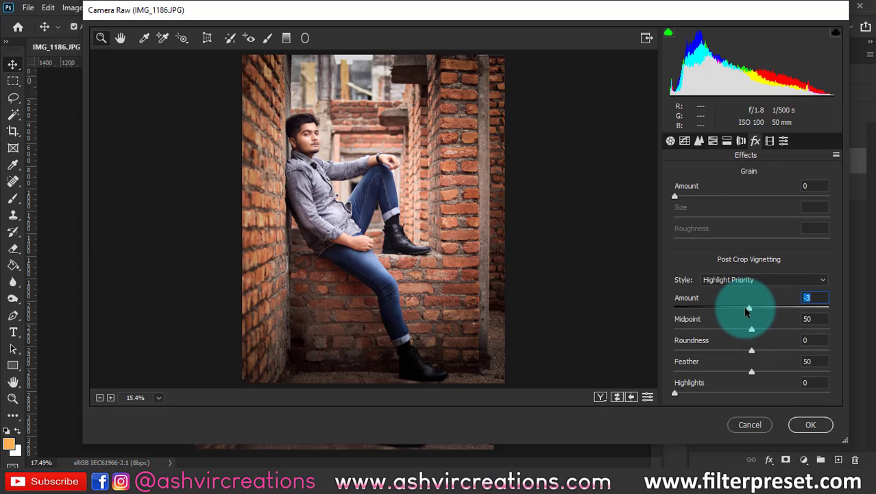
pyautogui.click(769, 141)
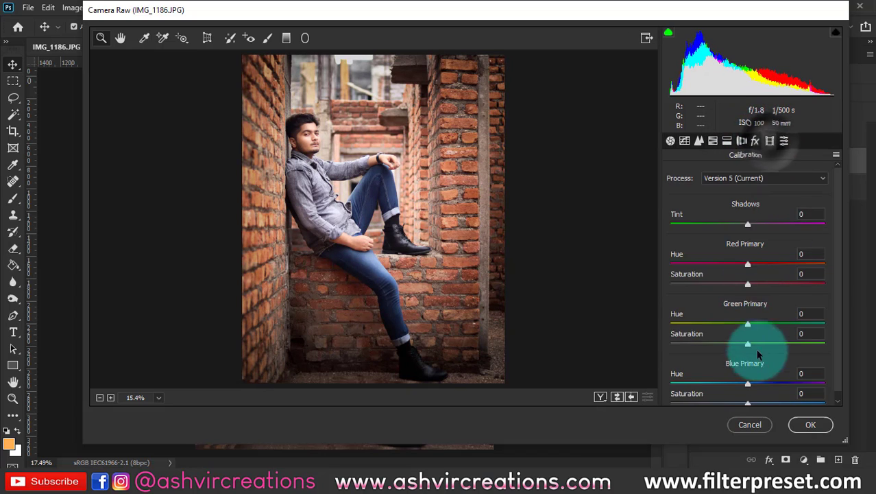
pyautogui.moveTo(748, 382); pyautogui.dragTo(721, 381)
pyautogui.scroll(-1, 835, 301)
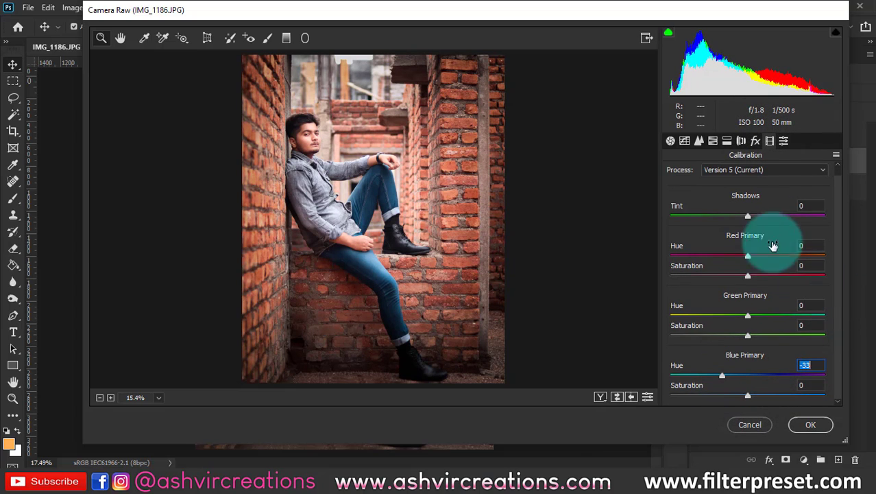
# - Adjust the Oranges hue in HSL Adjustments while checking the skin tone, and set the Oranges saturation to -28
pyautogui.click(714, 141)
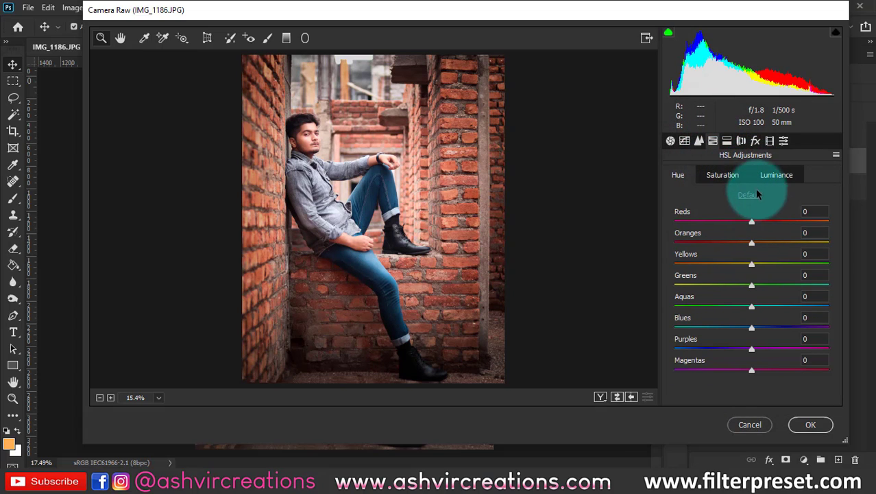
pyautogui.moveTo(757, 244); pyautogui.dragTo(773, 244)
pyautogui.moveTo(284, 119); pyautogui.dragTo(352, 208)
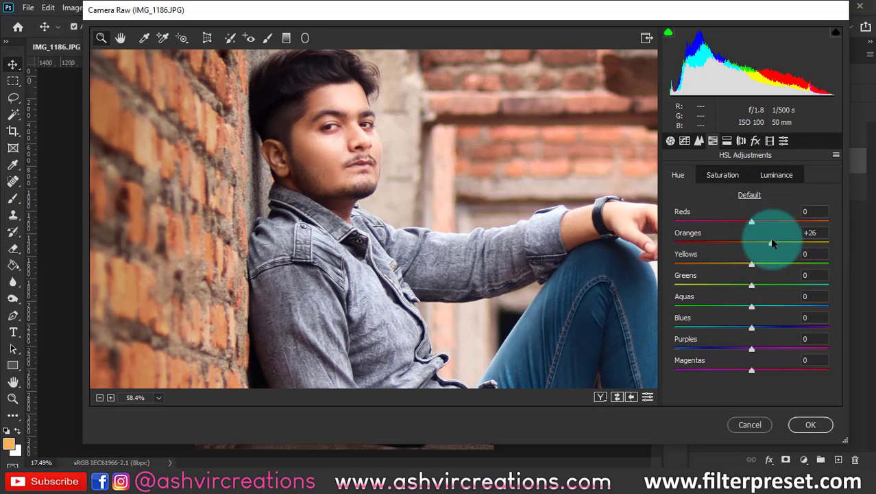
pyautogui.moveTo(756, 243)
pyautogui.mouseDown()
pyautogui.moveTo(765, 248)
pyautogui.moveTo(741, 247)
pyautogui.mouseUp()
pyautogui.click(725, 175)
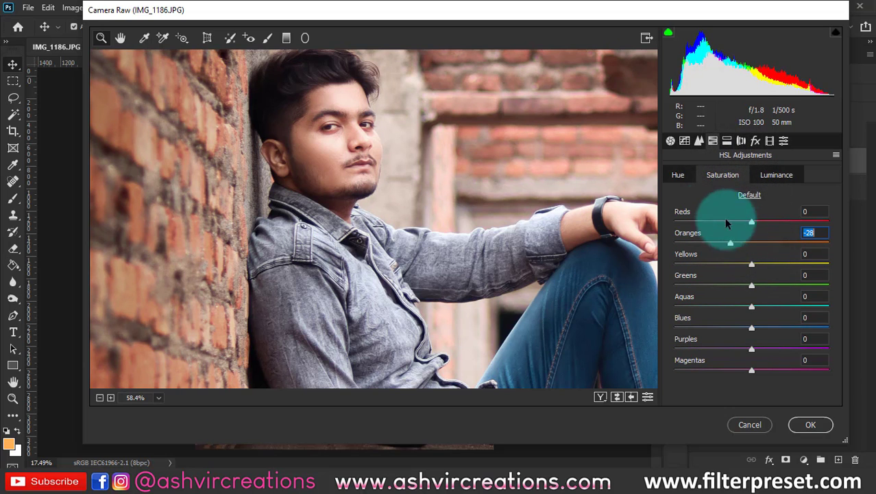
pyautogui.scroll(-6, 432, 218)
pyautogui.scroll(3, 384, 235)
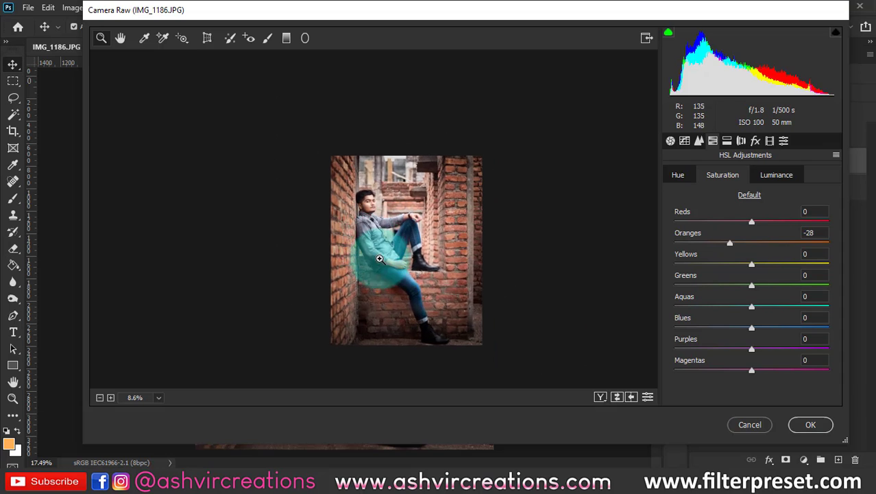
pyautogui.scroll(1, 388, 204)
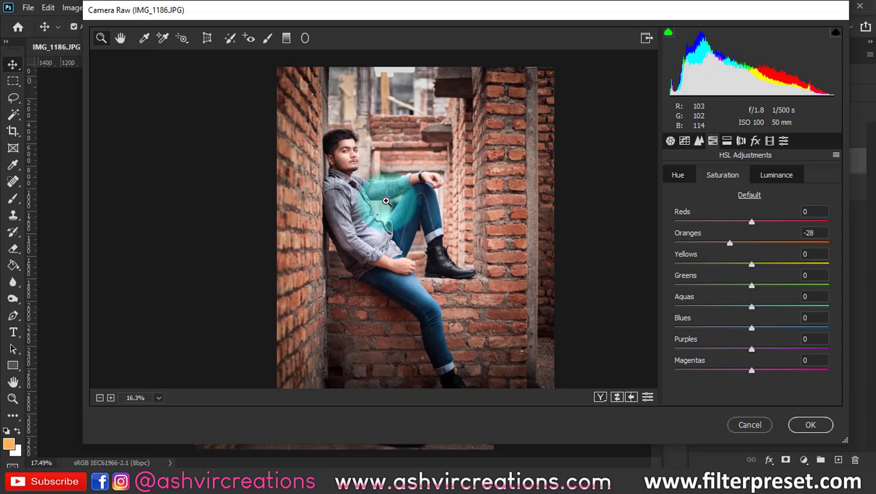
pyautogui.scroll(-2, 390, 203)
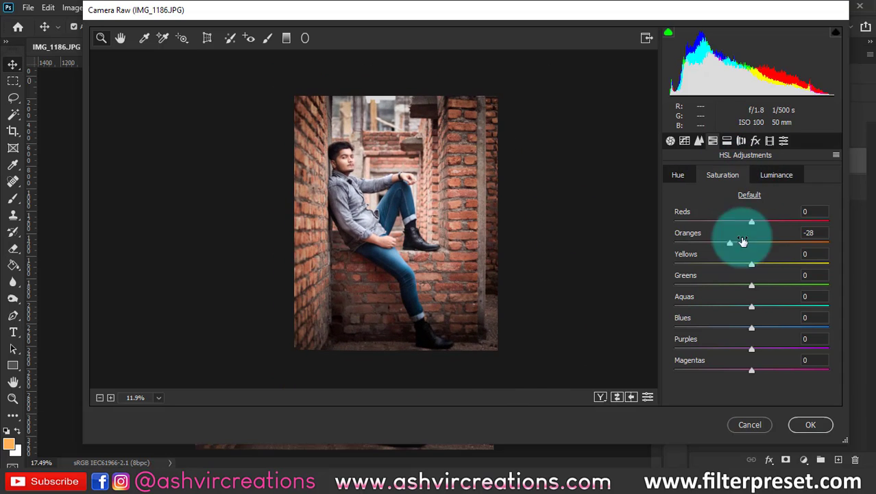
# - Desaturate the blue clothing by setting the Aquas saturation to -99 and the Blues saturation to -100
pyautogui.moveTo(753, 311); pyautogui.dragTo(673, 305)
pyautogui.moveTo(724, 329); pyautogui.dragTo(675, 326)
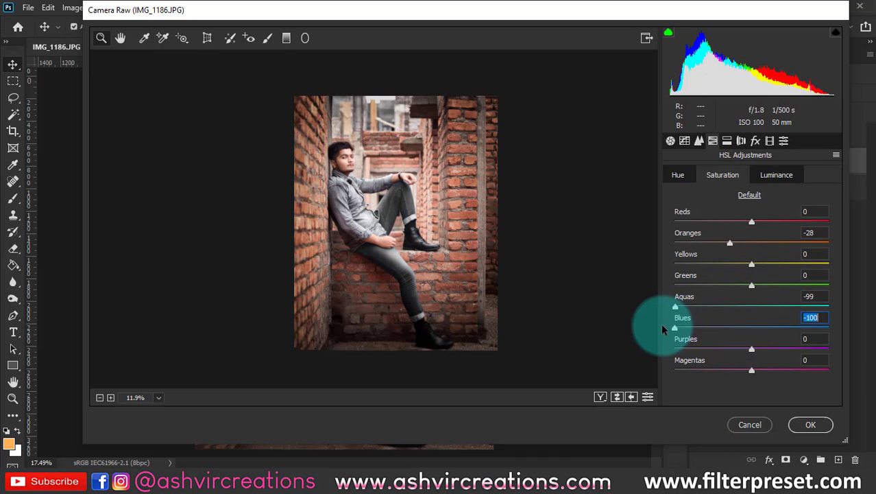
pyautogui.scroll(3, 392, 248)
pyautogui.scroll(-2, 406, 303)
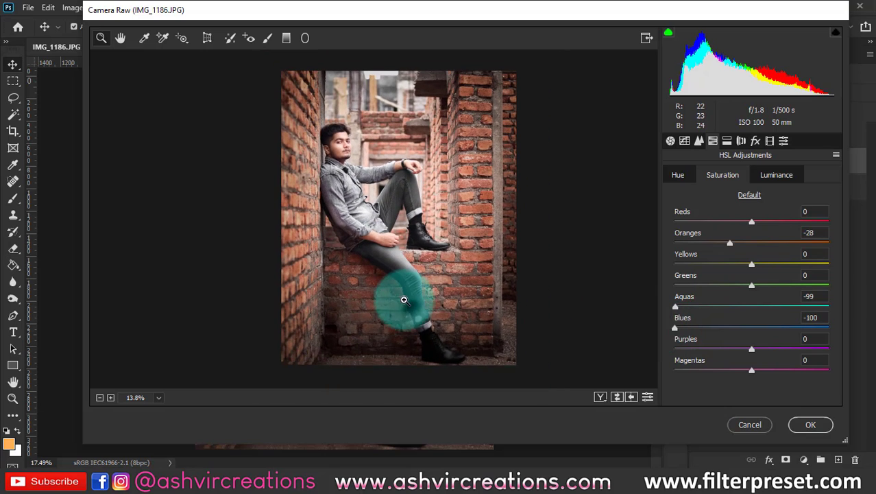
pyautogui.scroll(1, 404, 300)
# - Tint the shadows with Split Toning, using hue 205 and saturation 31
pyautogui.click(727, 141)
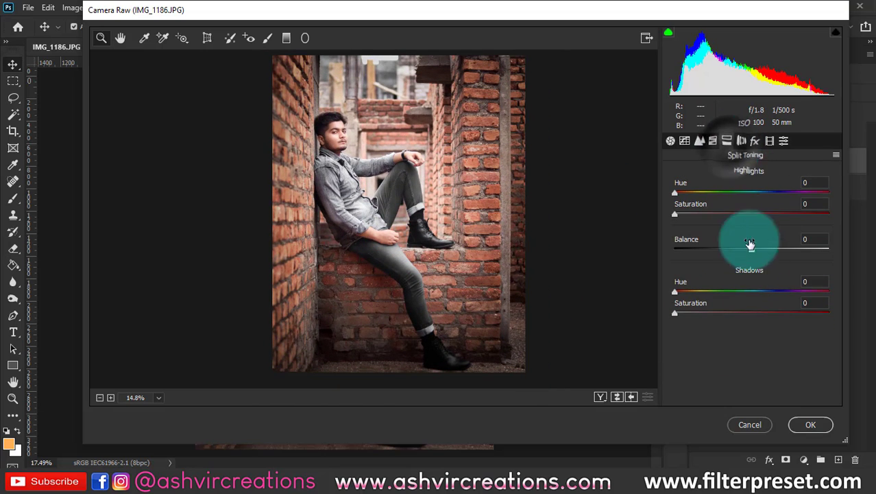
pyautogui.moveTo(819, 283); pyautogui.dragTo(795, 285)
pyautogui.write('2')
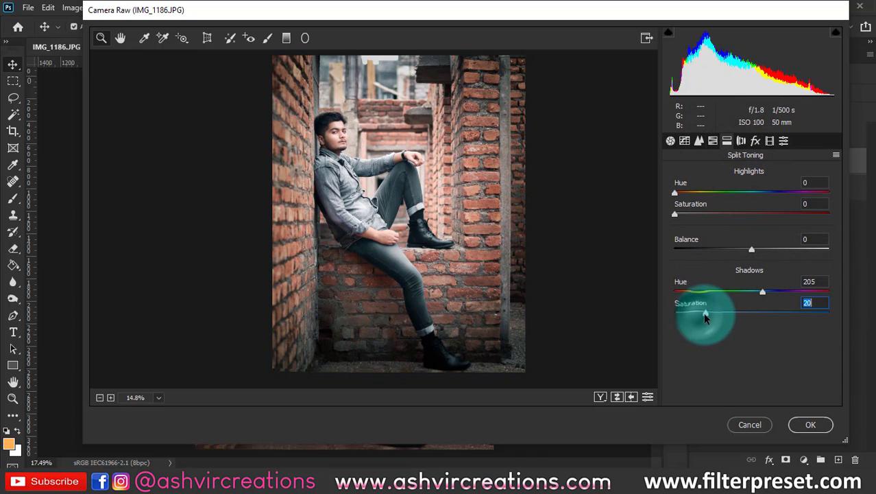
pyautogui.moveTo(705, 316); pyautogui.dragTo(722, 309)
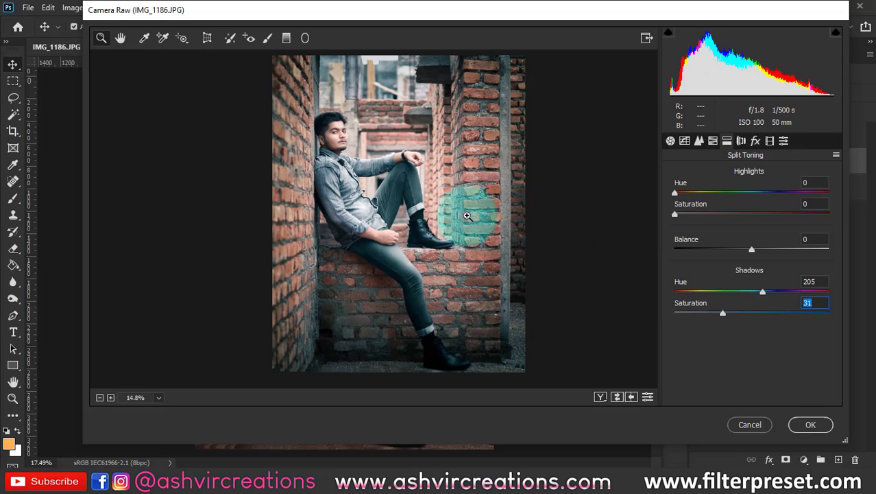
# - Check the toned portrait and fine-tune the Split Toning shadow saturation to 29
pyautogui.scroll(10, 366, 190)
pyautogui.scroll(-5, 457, 249)
pyautogui.scroll(5, 456, 250)
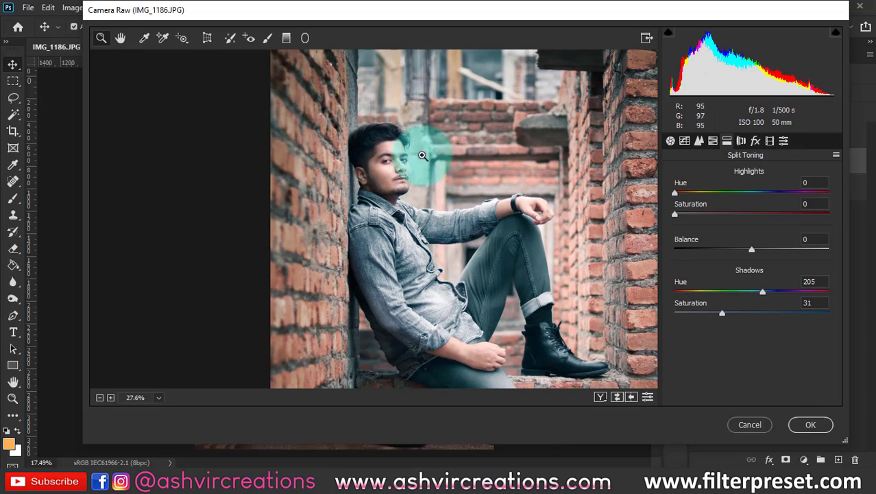
pyautogui.scroll(-3, 480, 309)
pyautogui.scroll(-5, 458, 275)
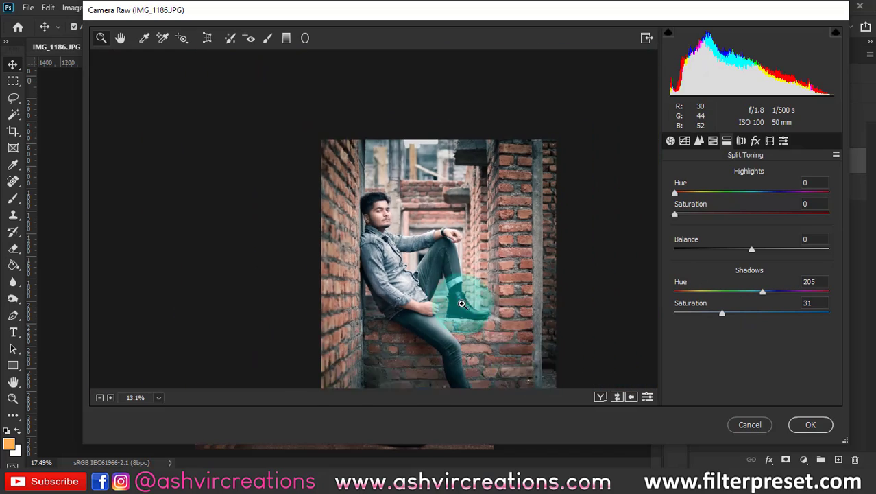
pyautogui.scroll(3, 462, 299)
pyautogui.scroll(-3, 458, 305)
pyautogui.scroll(3, 436, 300)
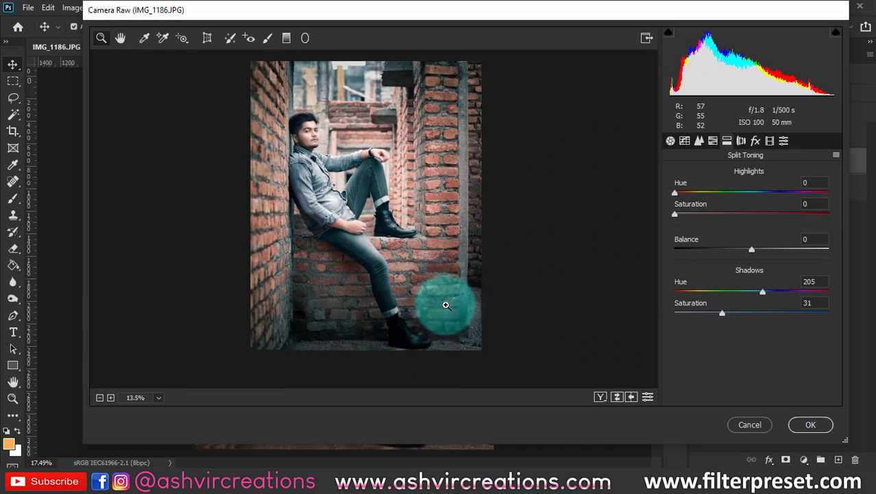
pyautogui.moveTo(735, 314); pyautogui.dragTo(726, 312)
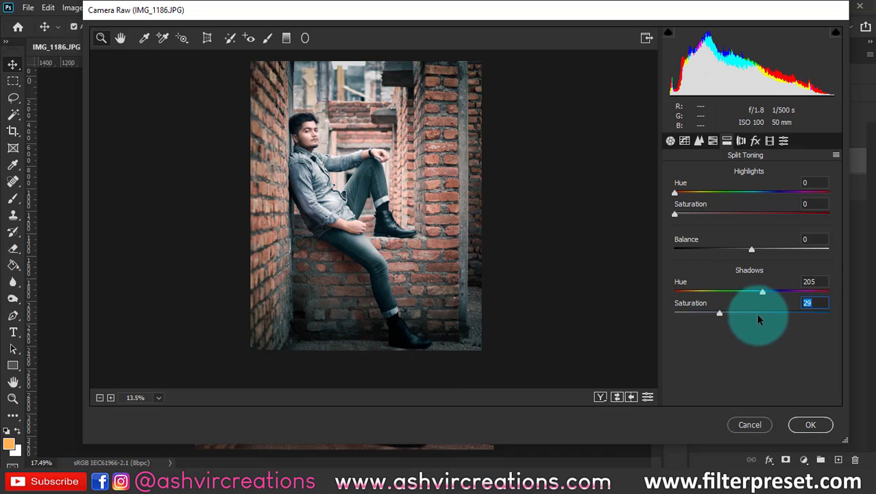
# - Set the photo's Vibrance to +17 and Saturation to -1, and inspect the man's face up close
pyautogui.click(671, 141)
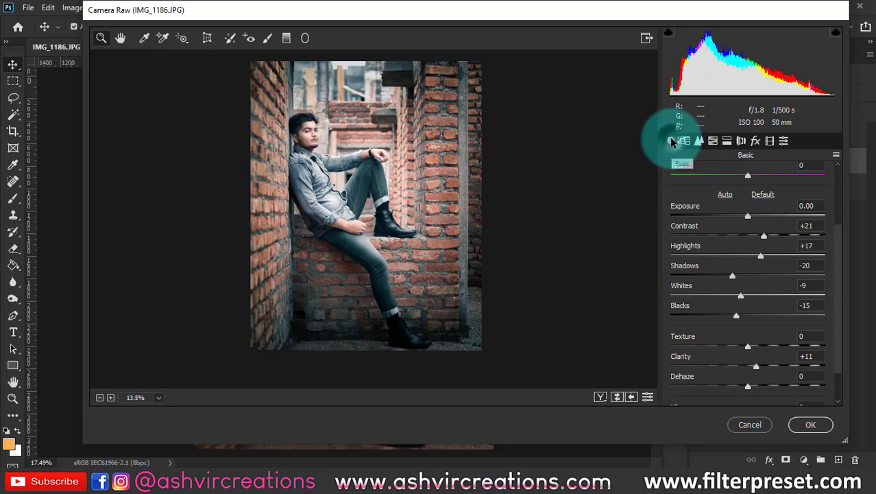
pyautogui.scroll(-1, 794, 331)
pyautogui.moveTo(747, 375)
pyautogui.mouseDown()
pyautogui.moveTo(831, 380)
pyautogui.moveTo(761, 382)
pyautogui.mouseUp()
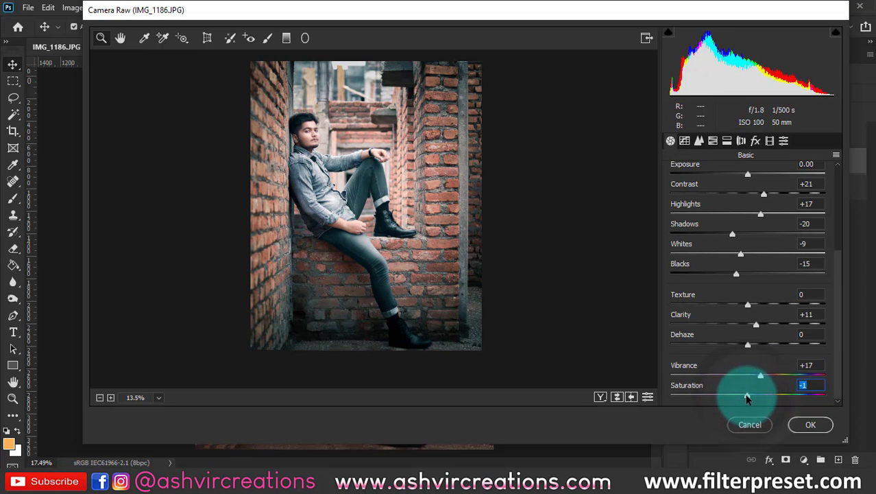
pyautogui.moveTo(326, 170); pyautogui.dragTo(353, 205)
pyautogui.moveTo(282, 115); pyautogui.dragTo(401, 201)
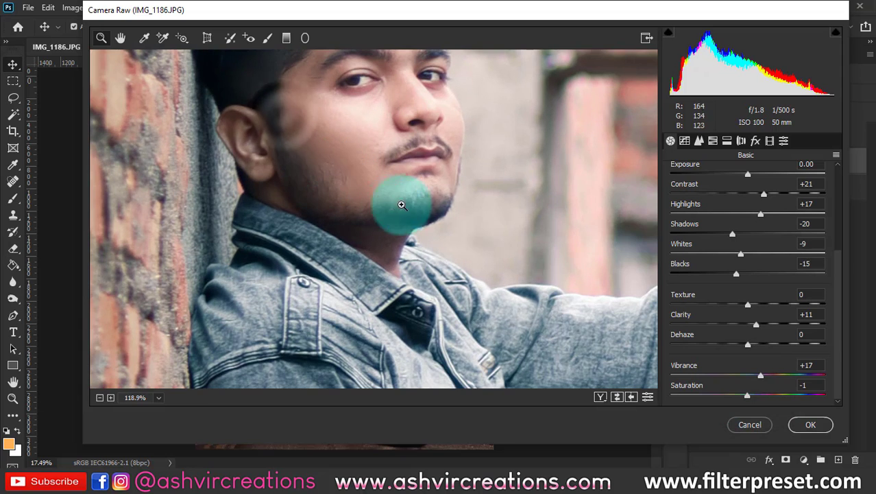
# - Shift the HSL hues of the Reds to +8 and the Oranges to +18, and apply the Camera Raw grading
pyautogui.click(735, 141)
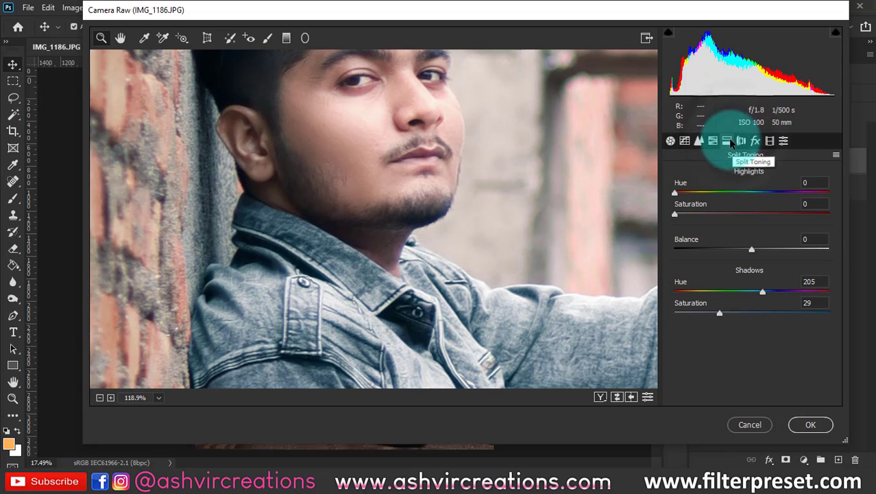
pyautogui.click(714, 140)
pyautogui.click(692, 176)
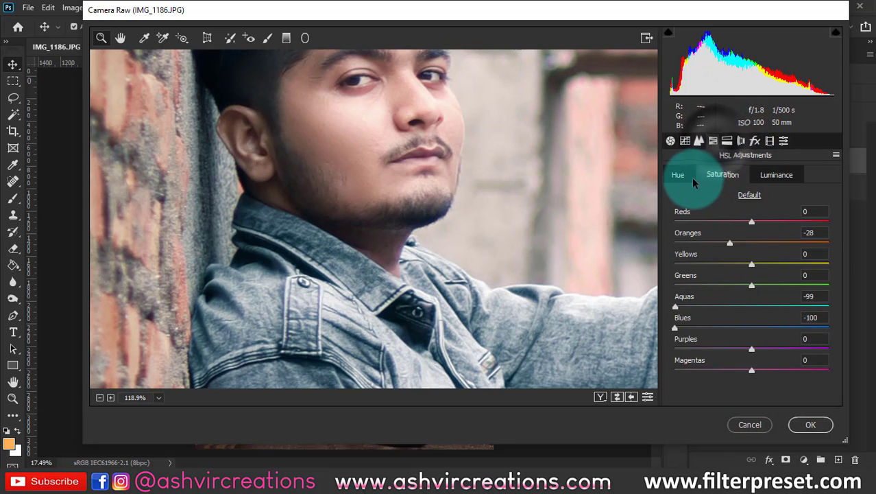
pyautogui.moveTo(751, 221)
pyautogui.mouseDown()
pyautogui.moveTo(787, 231)
pyautogui.moveTo(760, 232)
pyautogui.mouseUp()
pyautogui.scroll(-5, 568, 186)
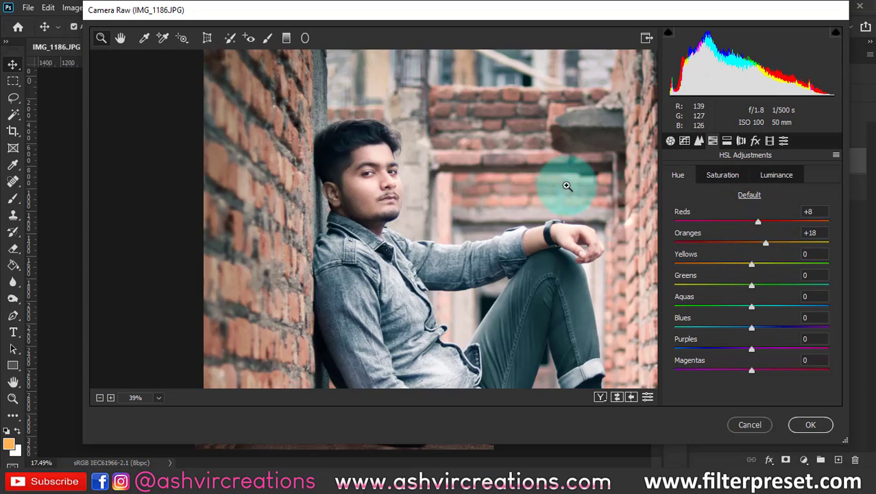
pyautogui.scroll(-6, 345, 251)
pyautogui.scroll(6, 345, 251)
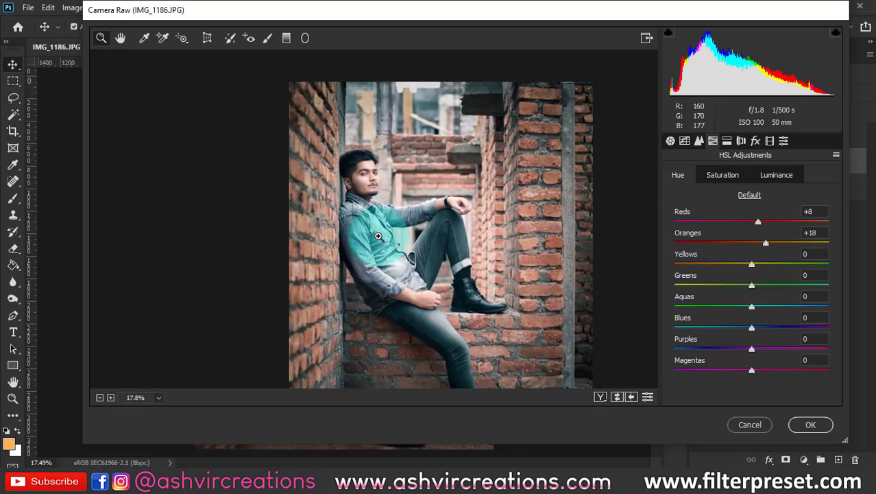
pyautogui.scroll(-2, 403, 262)
pyautogui.click(813, 424)
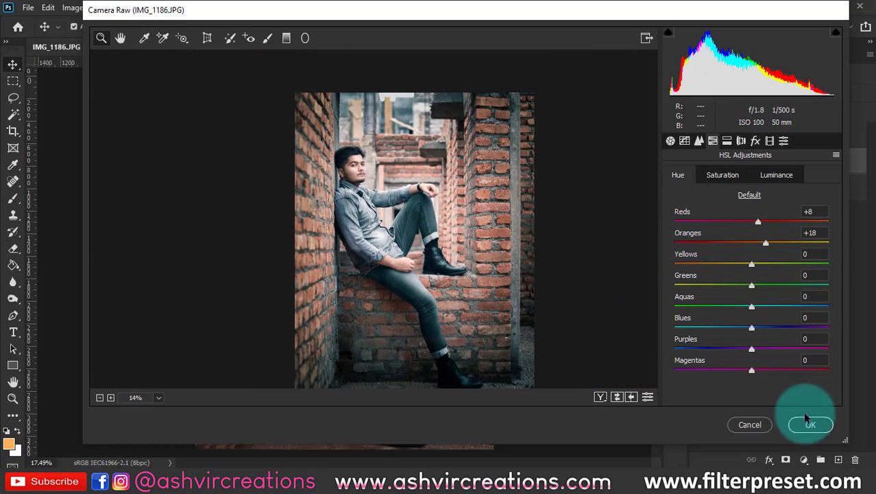
pyautogui.click(821, 426)
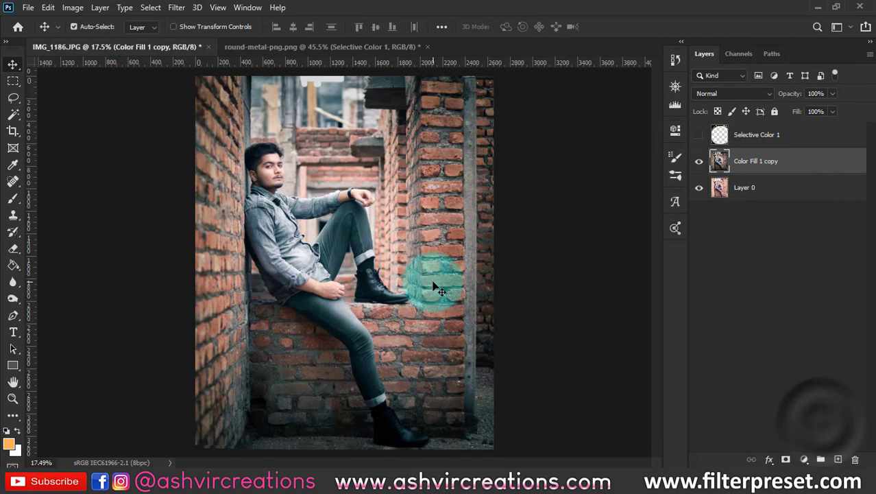
pyautogui.scroll(-2, 434, 285)
pyautogui.scroll(1, 398, 266)
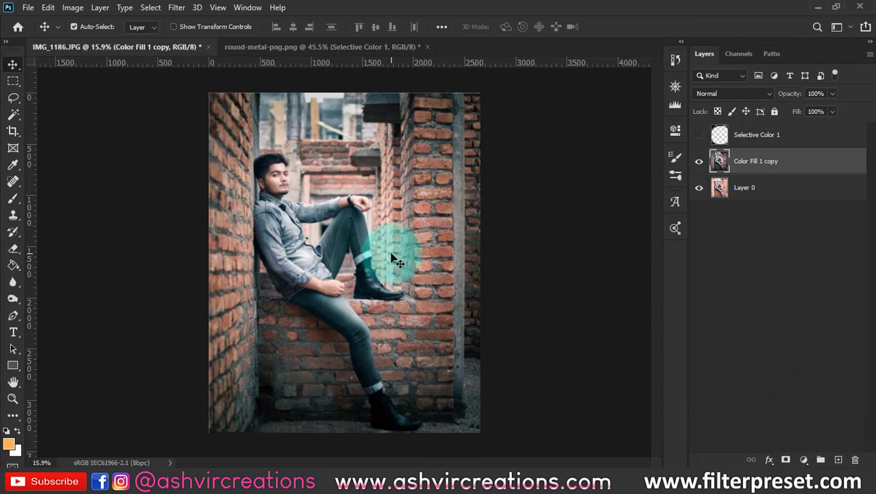
# - Show the round metal frame layer and apply the same Camera Raw filter settings to it
pyautogui.click(699, 134)
pyautogui.moveTo(720, 134); pyautogui.dragTo(597, 133)
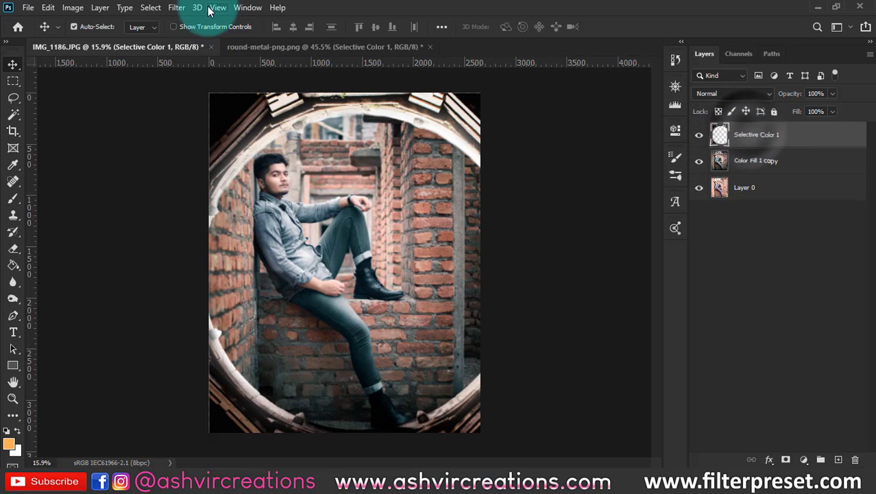
pyautogui.click(176, 8)
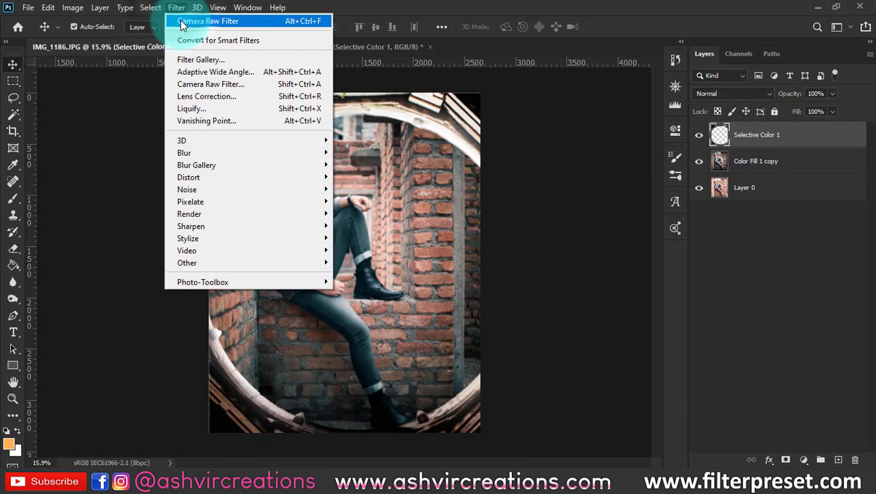
pyautogui.click(181, 21)
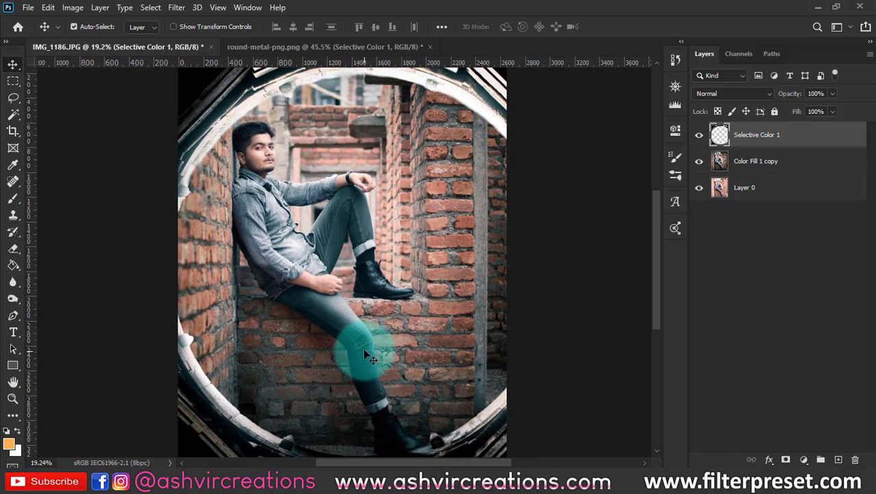
# - Compare the graded portrait with and without the round metal frame layer
pyautogui.click(700, 136)
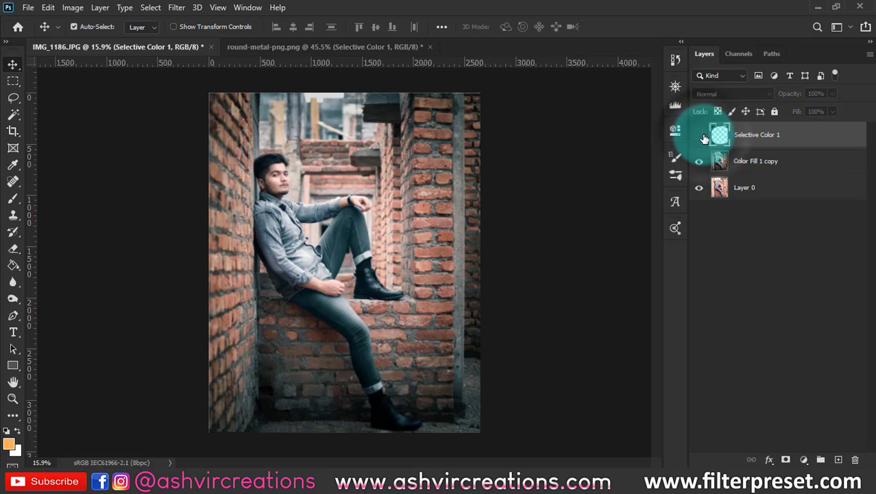
pyautogui.click(699, 135)
pyautogui.click(700, 135)
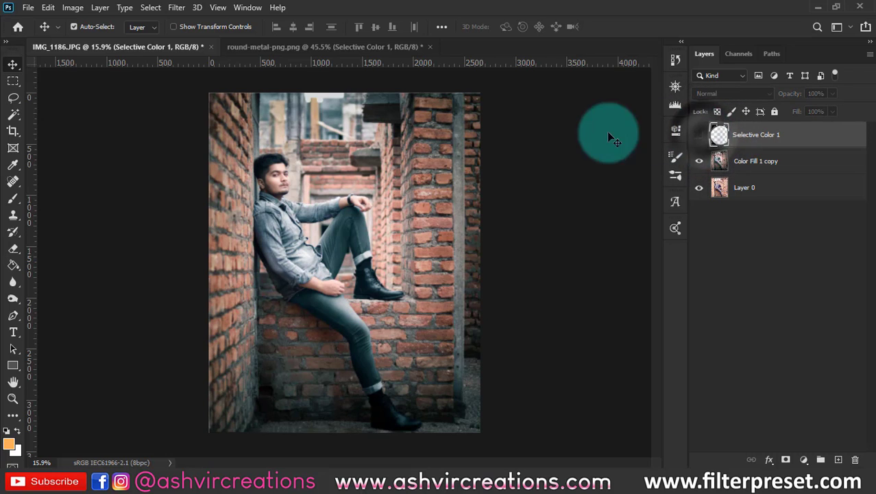
pyautogui.scroll(2, 463, 185)
pyautogui.scroll(-3, 465, 186)
pyautogui.click(698, 137)
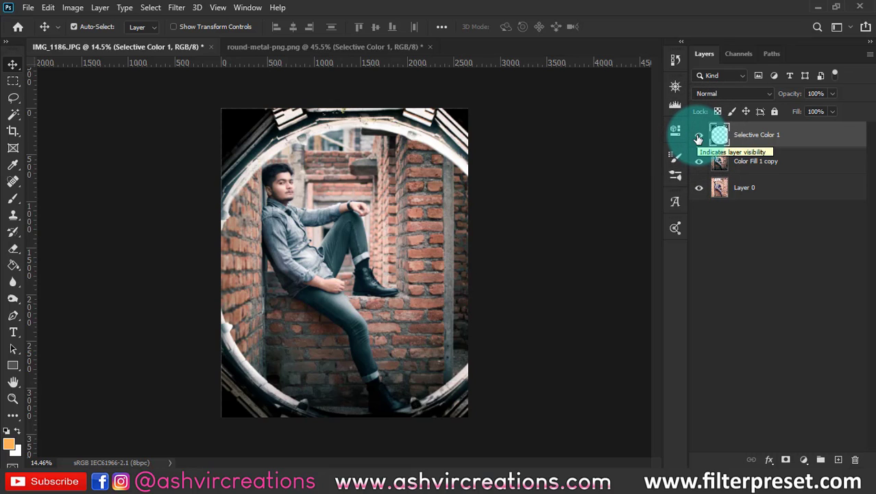
# - Try flipping the round metal frame vertically with Free Transform and undo the flip
pyautogui.hotkey('ctrl', 't')
pyautogui.rightClick(424, 201)
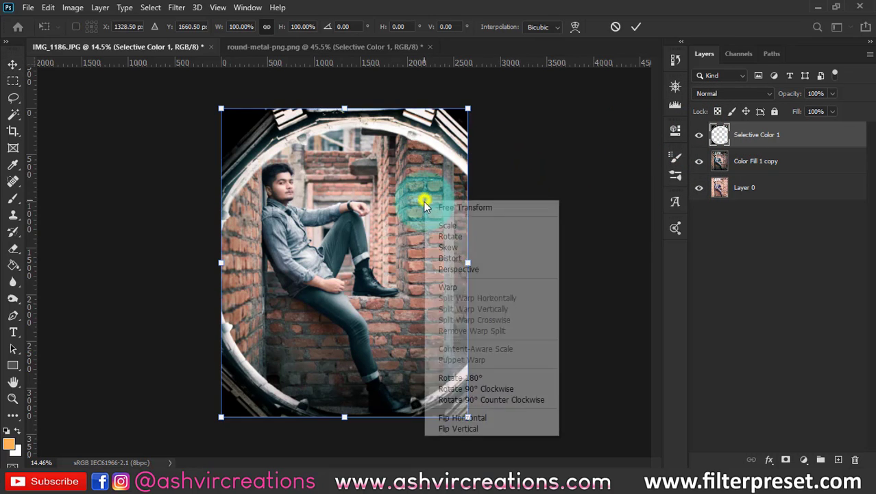
pyautogui.click(472, 428)
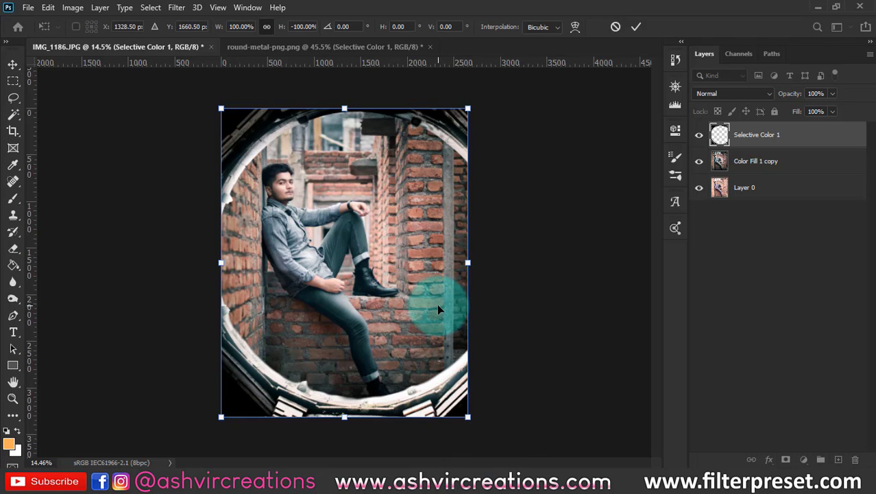
pyautogui.hotkey('ctrl', 'z')
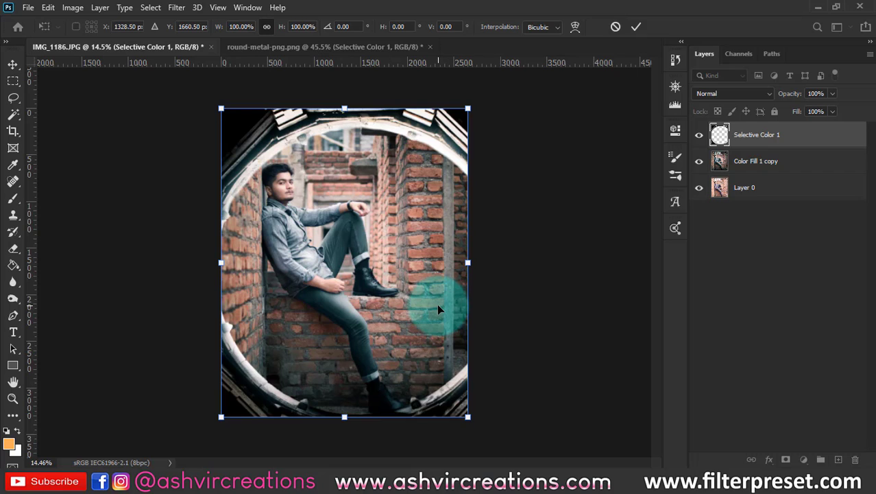
pyautogui.rightClick(437, 302)
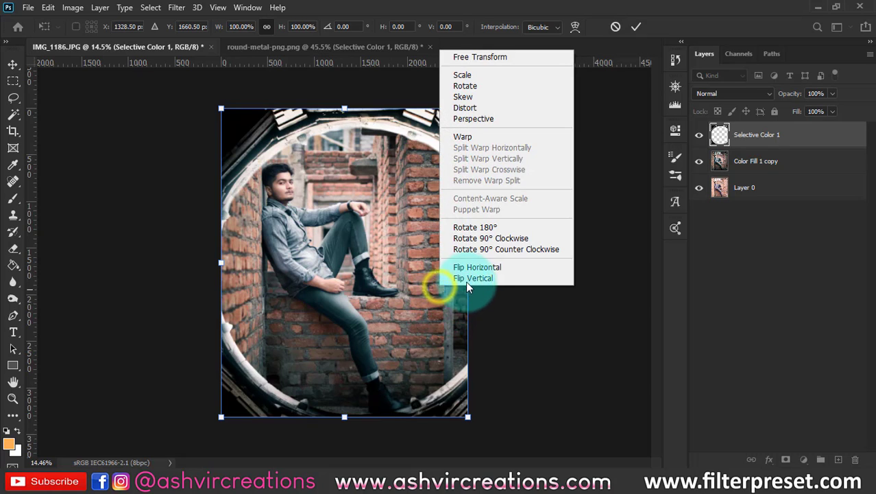
pyautogui.click(467, 282)
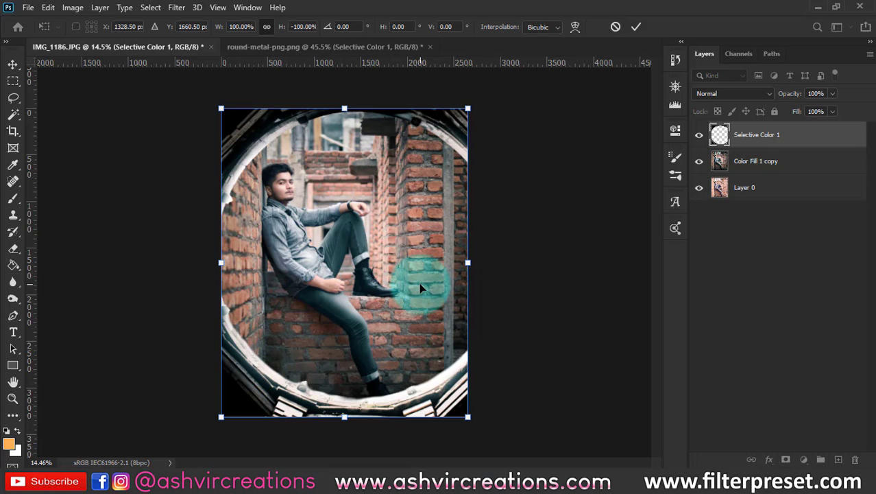
pyautogui.hotkey('ctrl', 'z')
pyautogui.press('Return')
pyautogui.scroll(1, 371, 218)
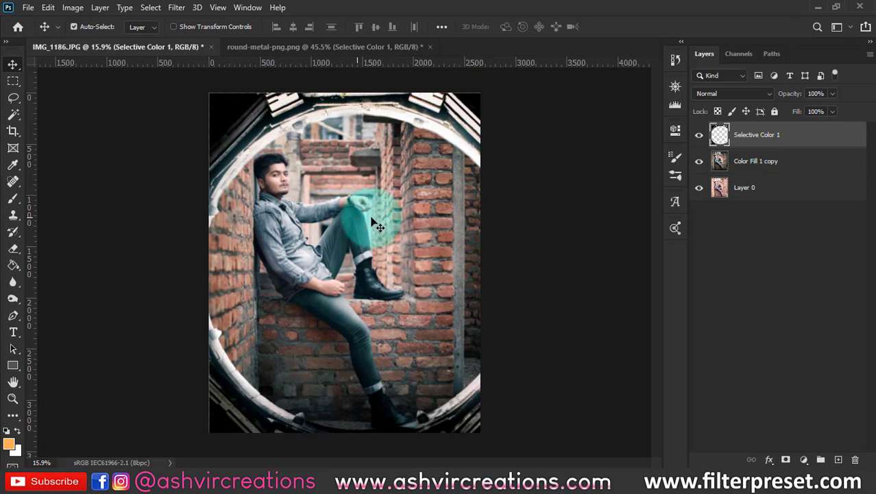
# - Paint a soft orange spot on a new layer below the frame and set its blend mode to Screen
pyautogui.click(800, 160)
pyautogui.click(839, 458)
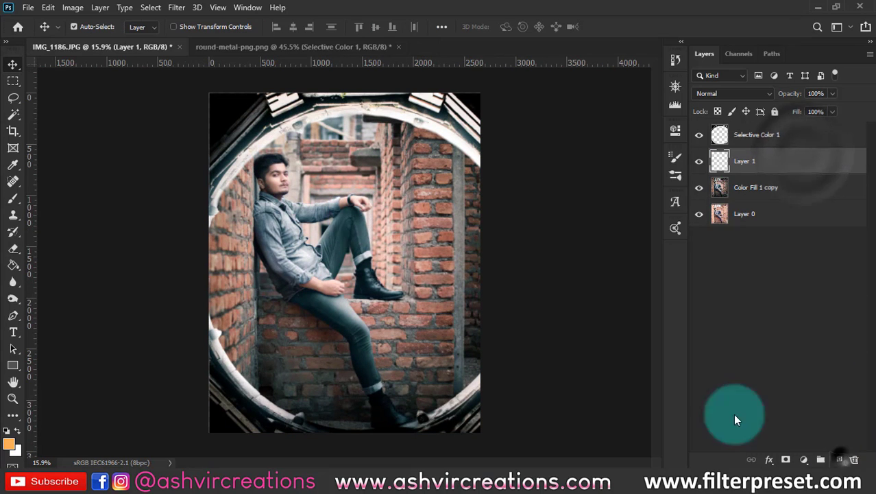
pyautogui.click(13, 199)
pyautogui.click(323, 277)
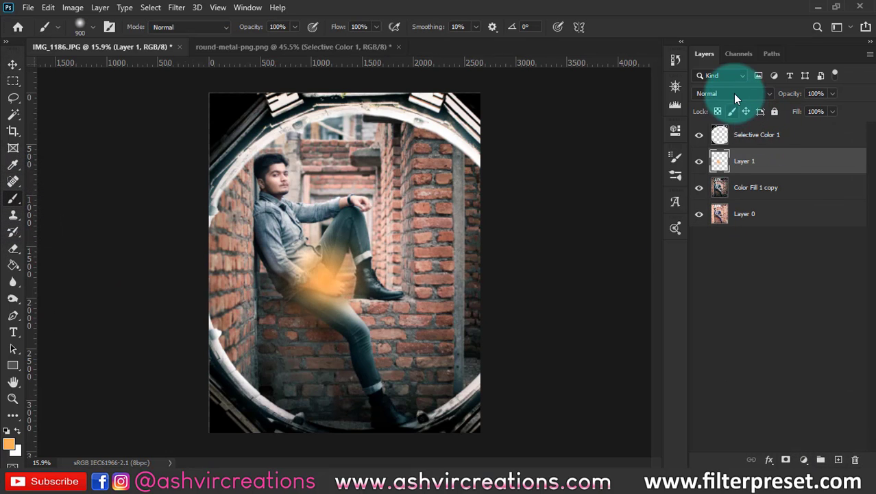
pyautogui.click(735, 96)
pyautogui.click(714, 197)
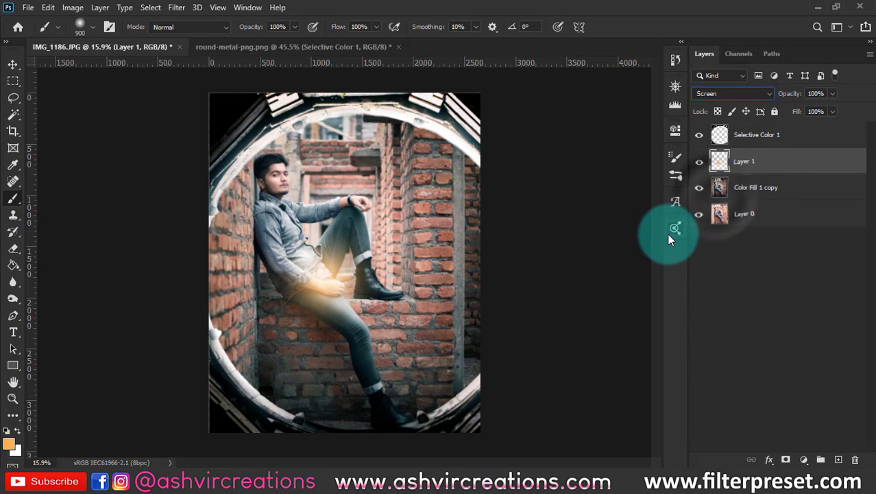
# - Enlarge the orange glow and move it to the upper edge of the photo, behind the frame
pyautogui.hotkey('ctrl', 't')
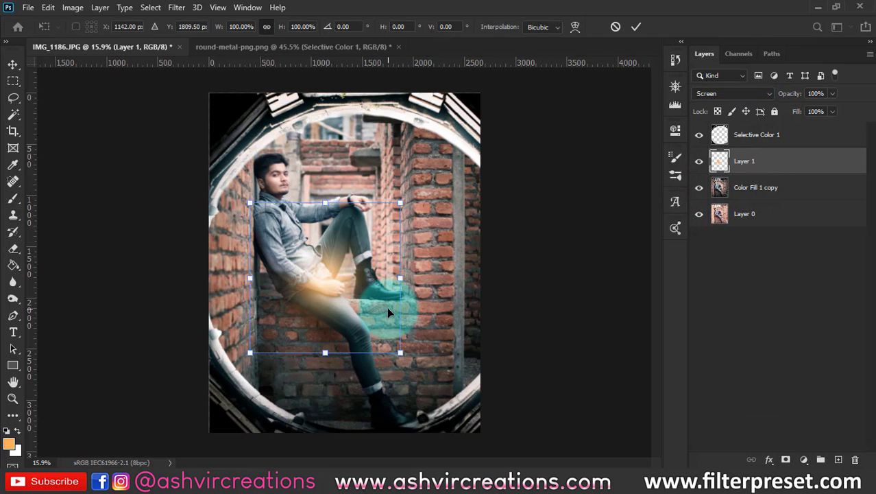
pyautogui.moveTo(402, 350); pyautogui.dragTo(556, 268)
pyautogui.moveTo(481, 203)
pyautogui.mouseDown()
pyautogui.moveTo(431, 186)
pyautogui.moveTo(445, 198)
pyautogui.moveTo(475, 170)
pyautogui.moveTo(460, 190)
pyautogui.moveTo(416, 155)
pyautogui.moveTo(426, 208)
pyautogui.mouseUp()
pyautogui.press('Return')
pyautogui.press('b')
pyautogui.press('v')
pyautogui.scroll(4, 385, 130)
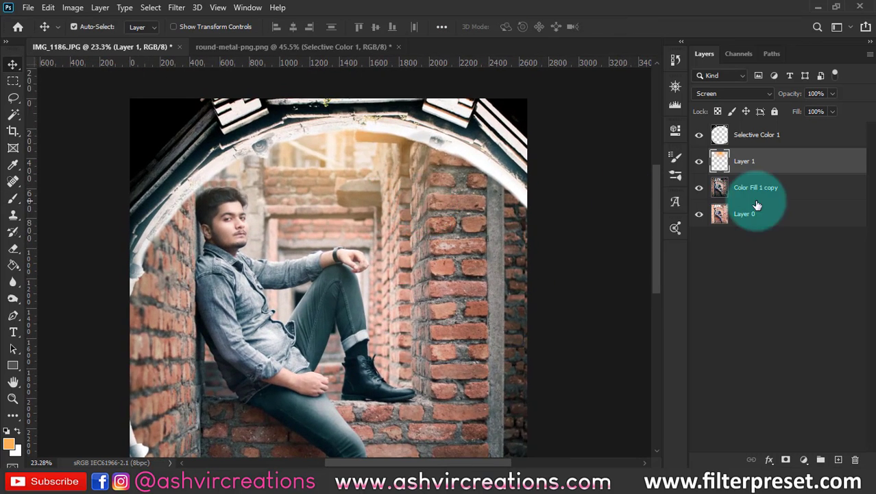
# - Add a new layer above Color Fill 1 copy and sample the dark tone above the boot as the foreground colour
pyautogui.click(757, 197)
pyautogui.click(839, 459)
pyautogui.press('b')
pyautogui.click(317, 269)
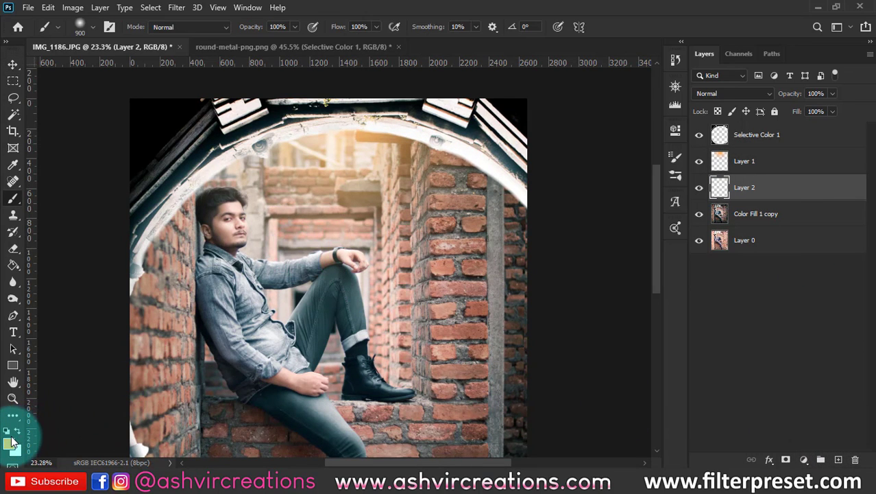
pyautogui.click(17, 446)
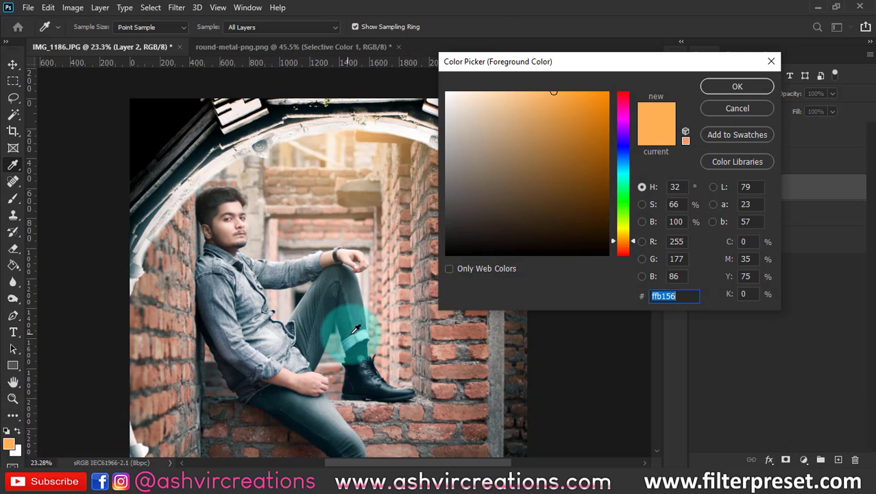
pyautogui.click(366, 345)
pyautogui.click(737, 87)
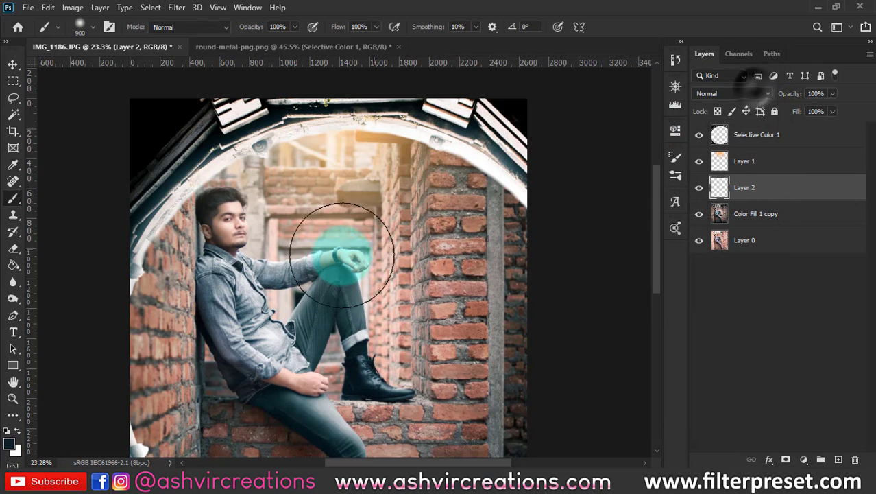
# - Paint a soft dark spot, scale it to 178.66%, and centre it vertically on the photo's upper edge
pyautogui.hotkey('ctrl', 't')
pyautogui.moveTo(323, 244); pyautogui.dragTo(531, 264)
pyautogui.moveTo(428, 151); pyautogui.dragTo(460, 168)
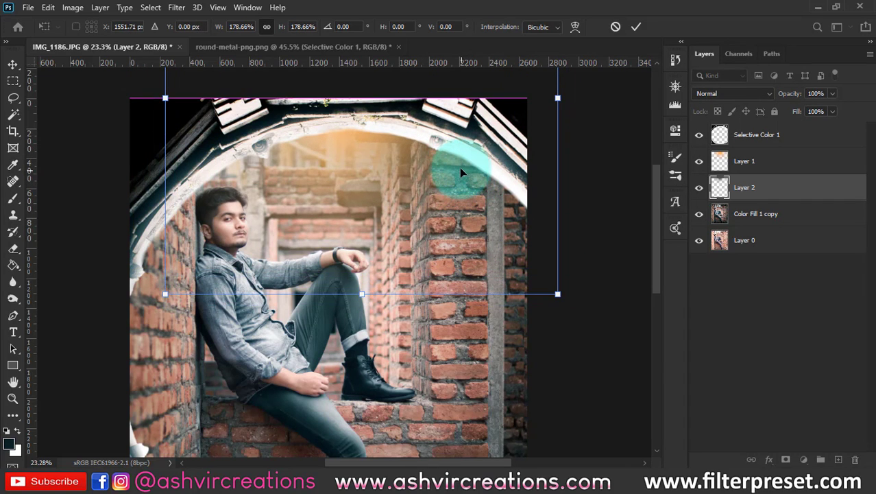
pyautogui.press('Return')
# - Set the dark spot layer's blend mode to Overlay and compare the photo with and without it
pyautogui.click(715, 93)
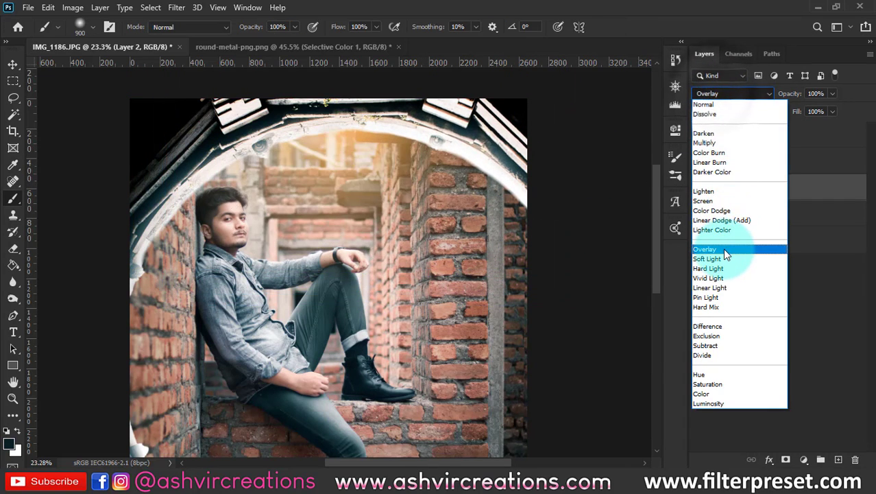
pyautogui.click(723, 248)
pyautogui.click(700, 187)
pyautogui.click(700, 187)
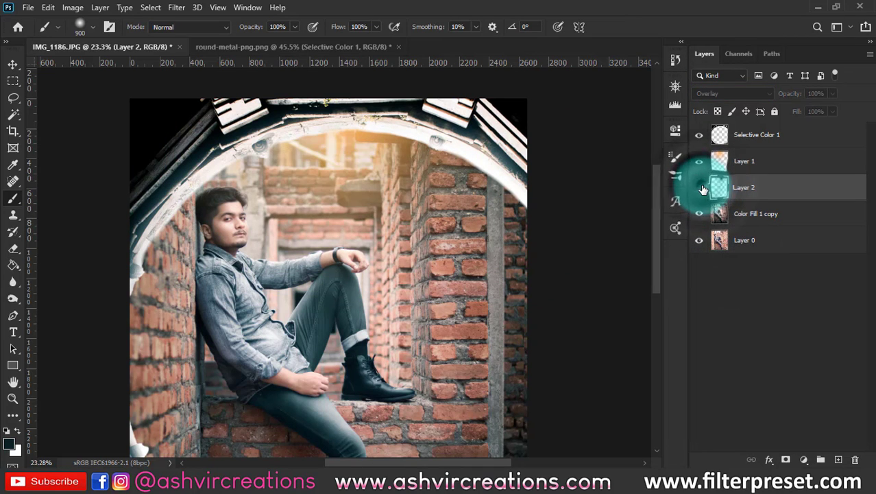
pyautogui.click(700, 187)
pyautogui.click(700, 187)
pyautogui.scroll(-2, 397, 225)
pyautogui.hotkey('alt', 'v')
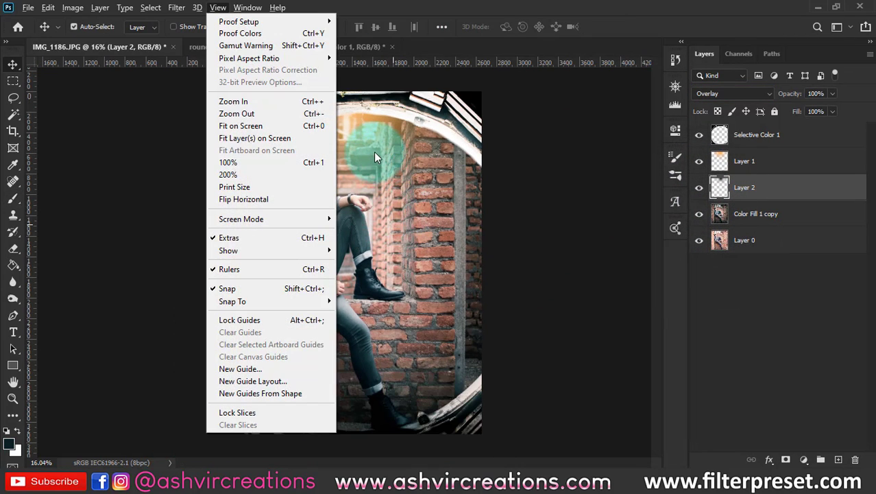
pyautogui.click(553, 77)
pyautogui.scroll(1, 434, 132)
pyautogui.press('b')
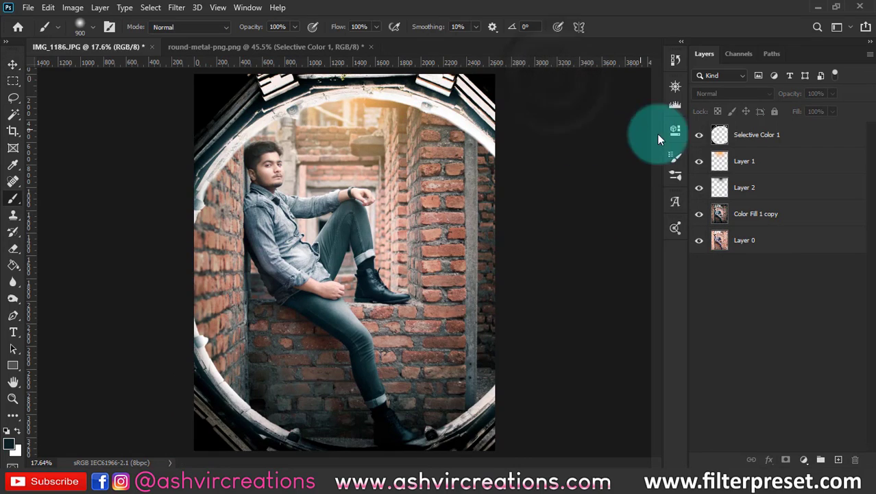
# - Adjust the orange glow on Layer 1 with Hue/Saturation: hue -3, saturation -17 and lightness +21
pyautogui.click(741, 167)
pyautogui.hotkey('ctrl', 'u')
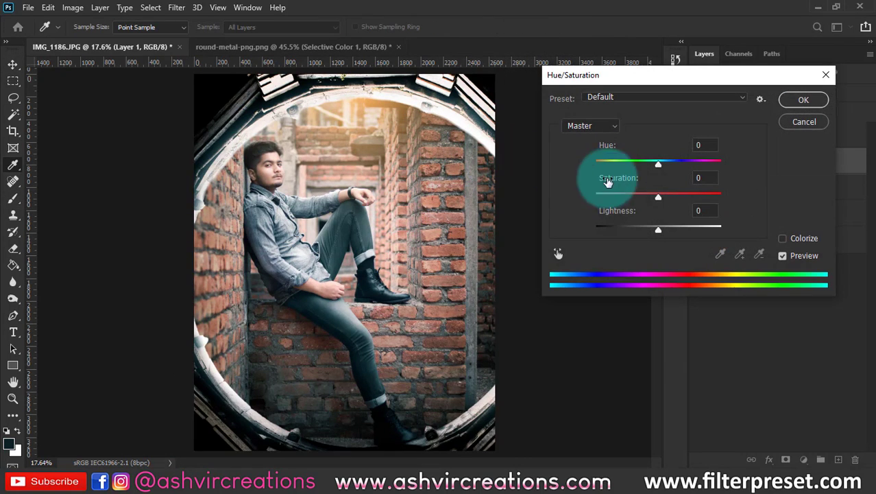
pyautogui.moveTo(650, 199); pyautogui.dragTo(616, 198)
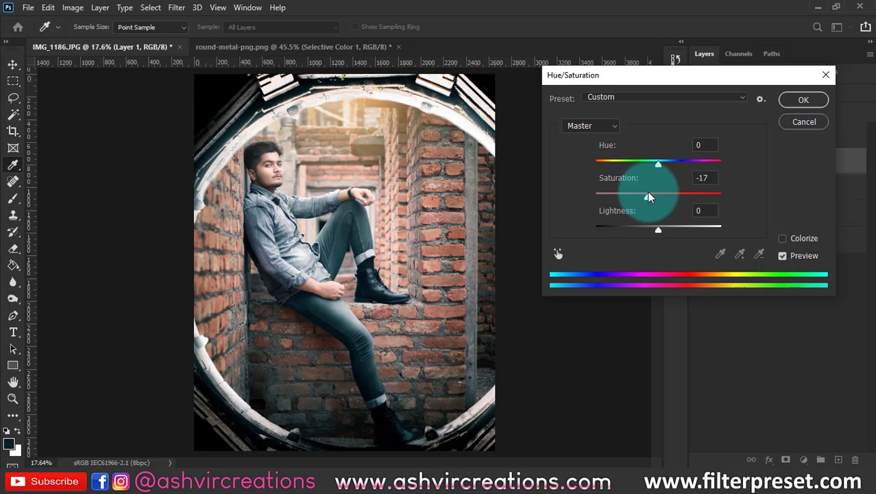
pyautogui.moveTo(657, 165); pyautogui.dragTo(658, 166)
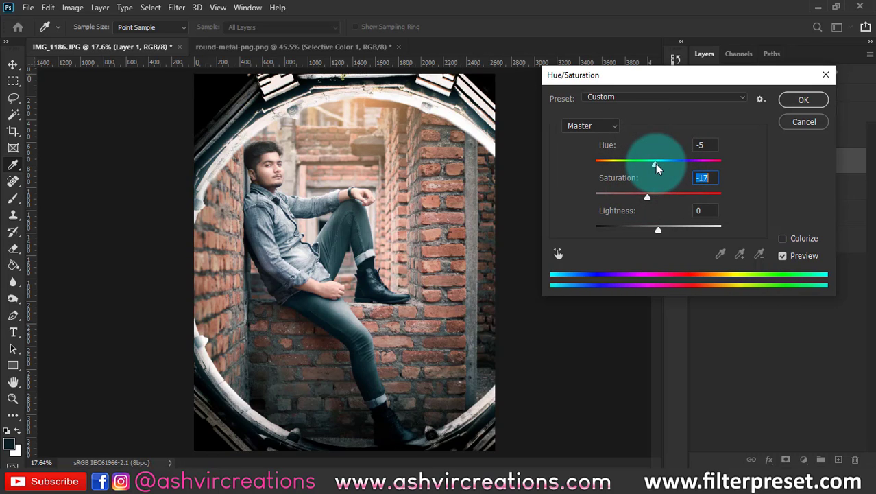
pyautogui.moveTo(657, 167); pyautogui.dragTo(657, 167)
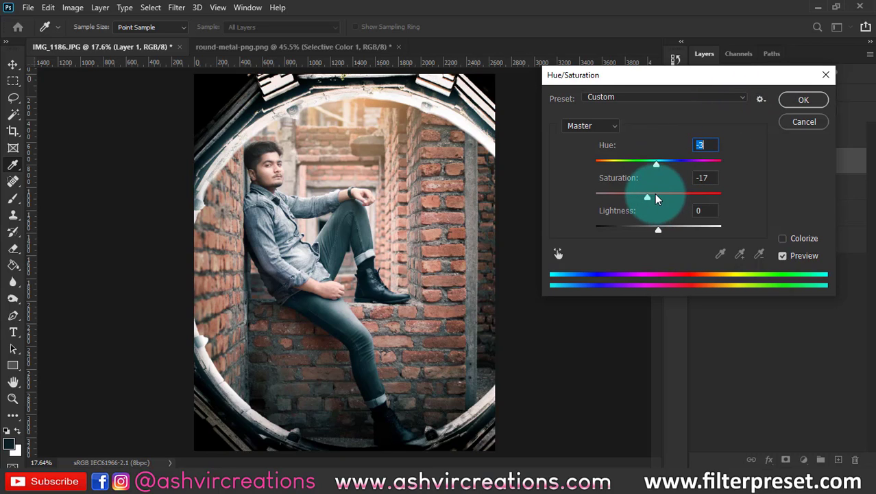
pyautogui.moveTo(667, 230); pyautogui.dragTo(686, 232)
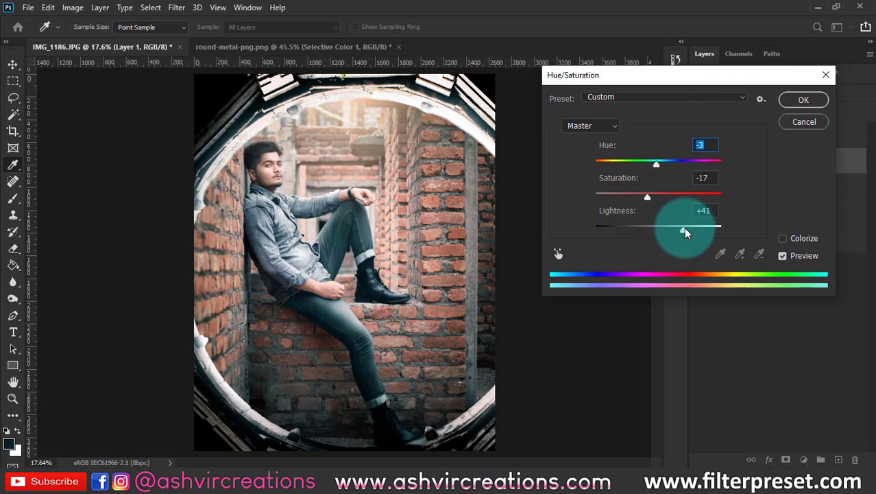
pyautogui.click(792, 100)
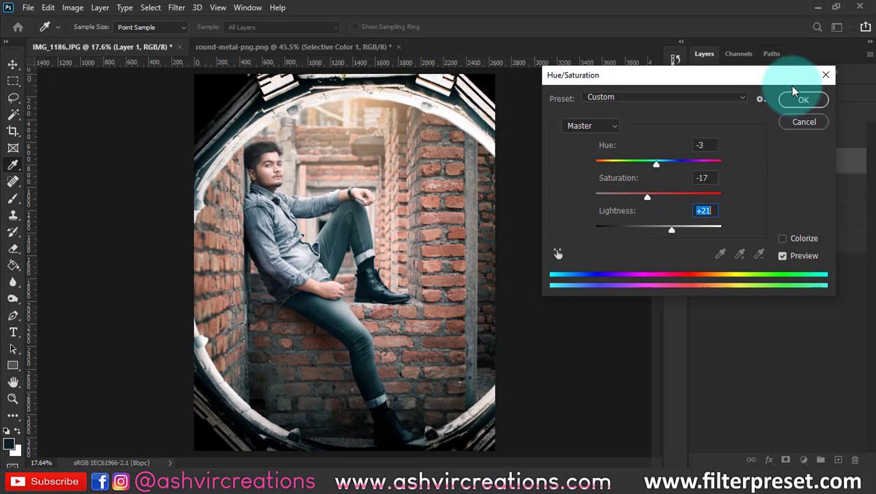
pyautogui.press('b')
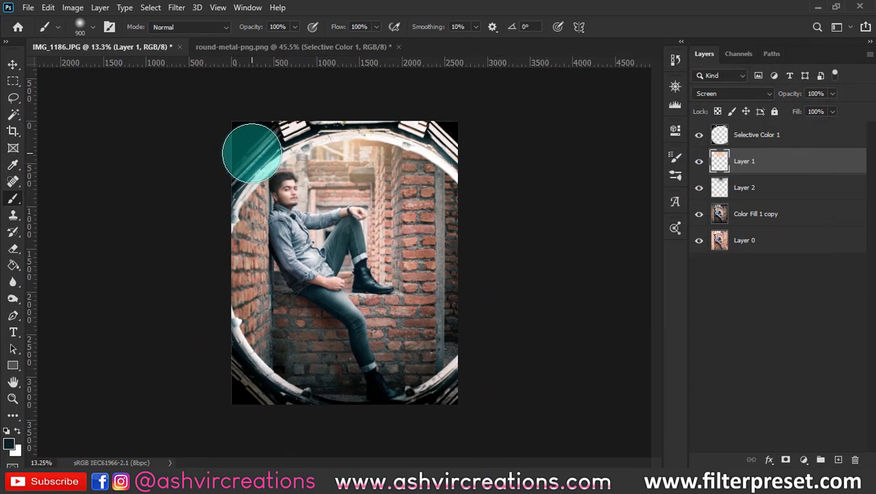
pyautogui.press('v')
pyautogui.moveTo(262, 154); pyautogui.dragTo(318, 145)
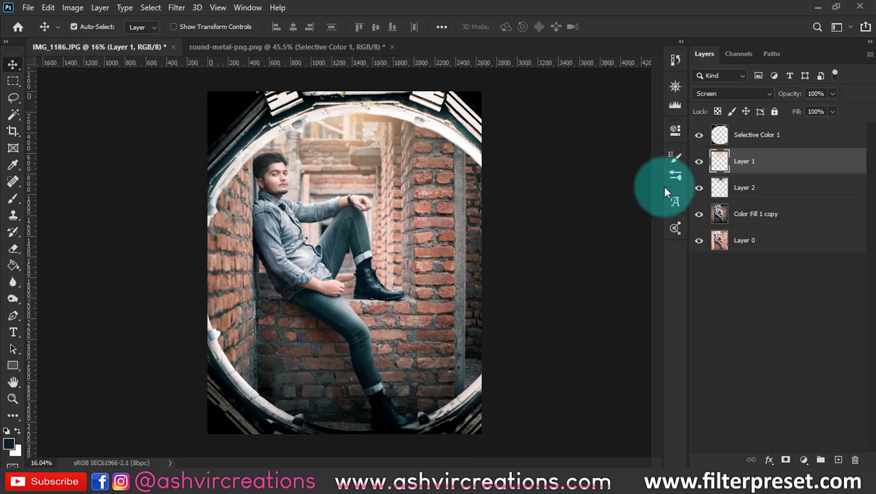
pyautogui.scroll(3, 214, 137)
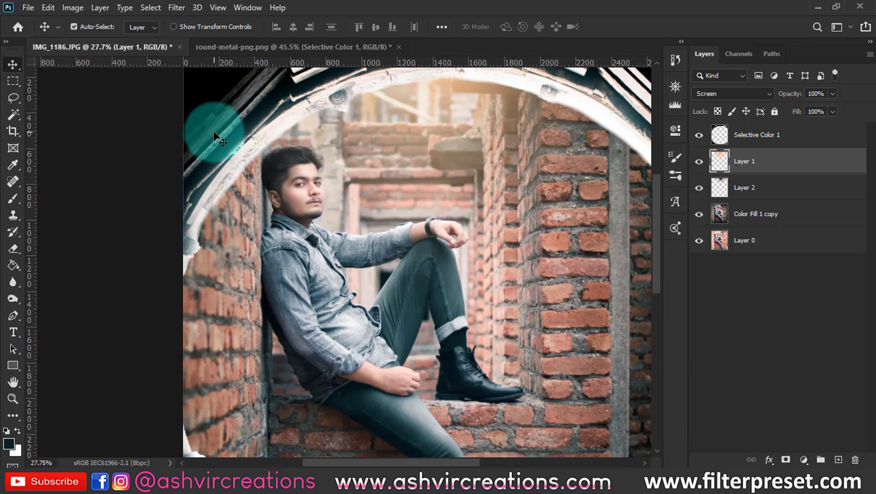
pyautogui.scroll(-3, 214, 137)
# - Apply a Gaussian Blur with a 7.6-pixel radius to the round metal frame layer, Selective Color 1
pyautogui.click(765, 141)
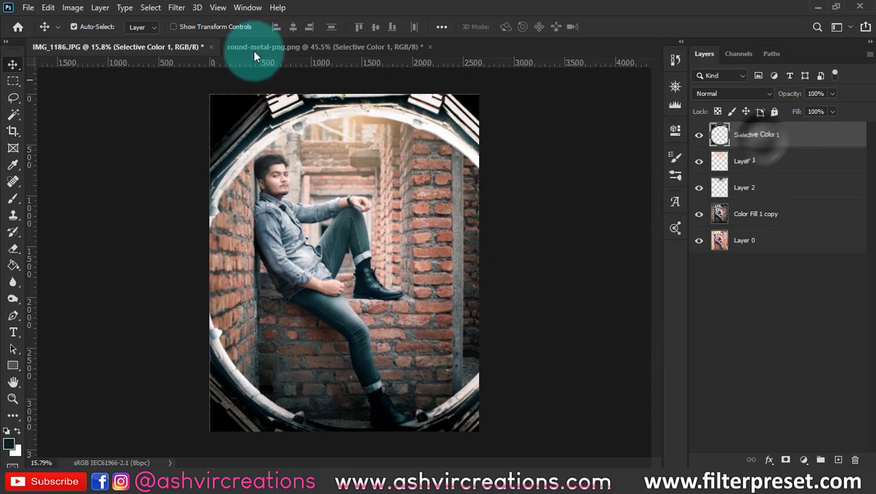
pyautogui.click(177, 7)
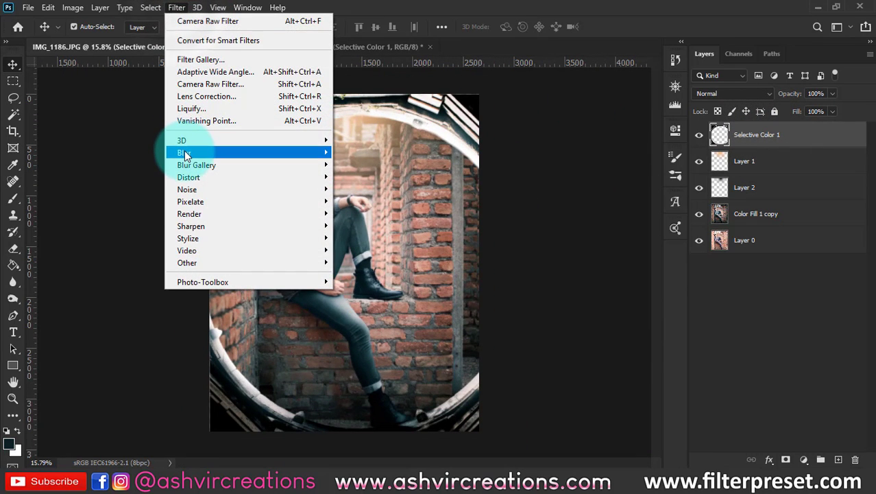
pyautogui.moveTo(186, 155)
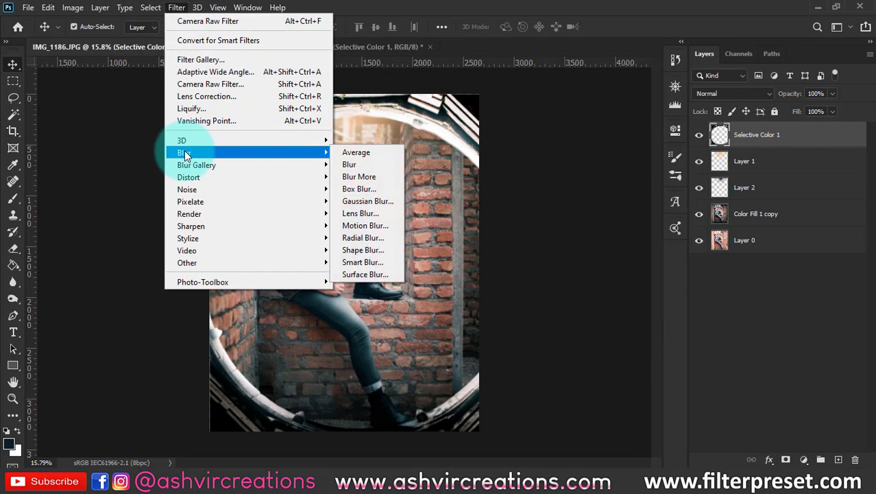
pyautogui.click(367, 201)
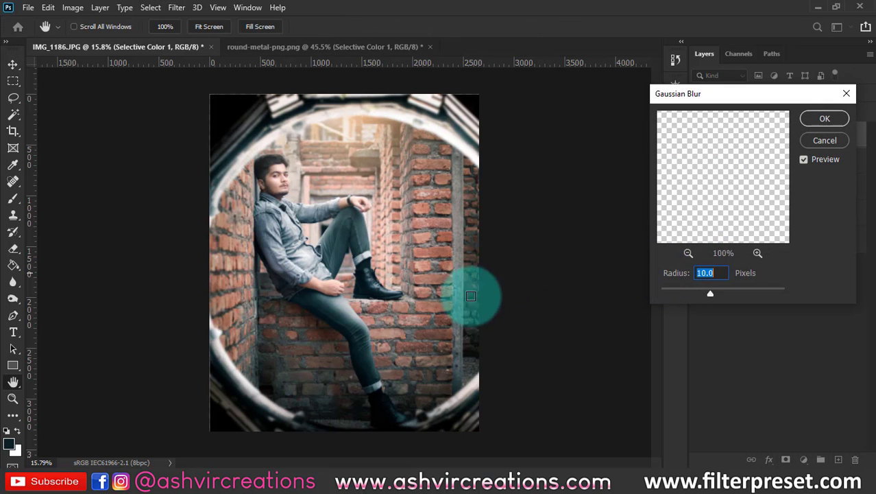
pyautogui.click(701, 292)
pyautogui.click(669, 292)
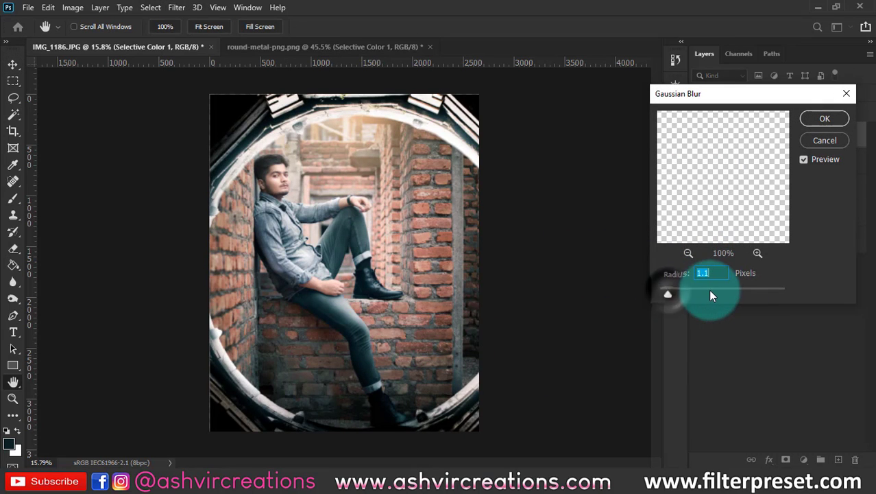
pyautogui.click(710, 293)
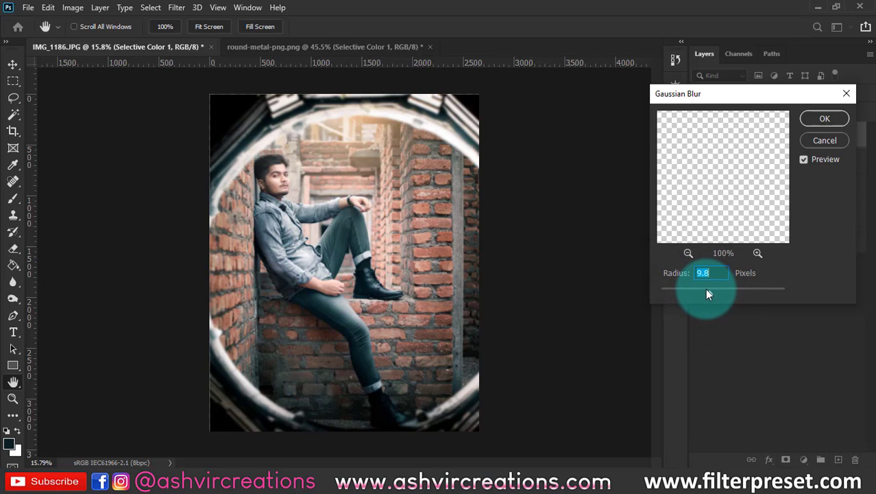
pyautogui.moveTo(708, 290); pyautogui.dragTo(701, 290)
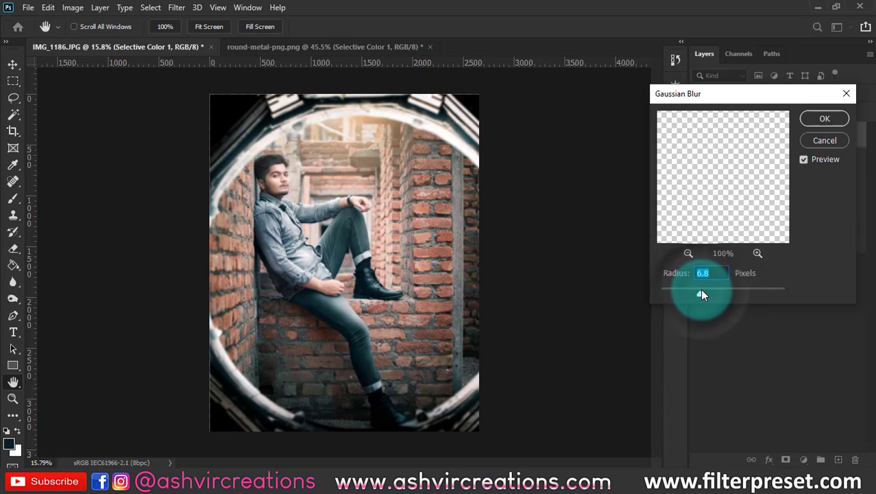
pyautogui.click(317, 190)
pyautogui.click(816, 117)
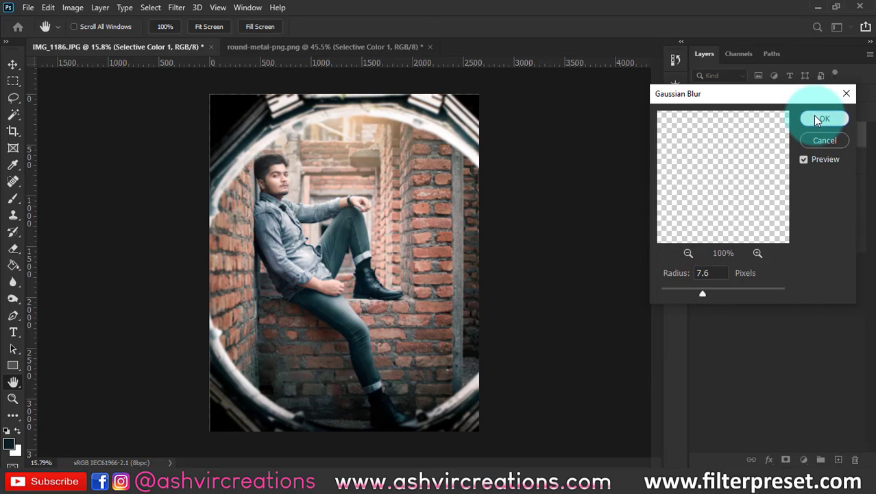
# - Examine the blurred frame around the portrait up close and as a whole, comparing the photo with the frame hidden and shown
pyautogui.scroll(3, 235, 196)
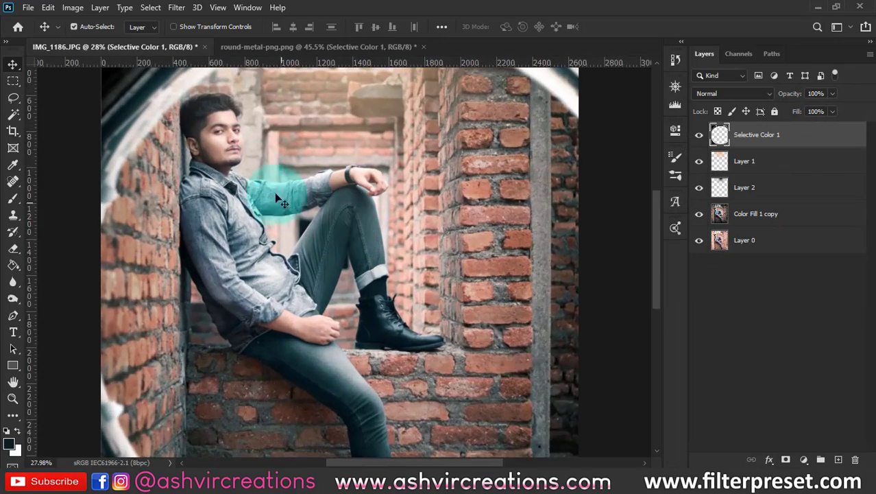
pyautogui.scroll(-1, 234, 137)
pyautogui.scroll(-3, 230, 106)
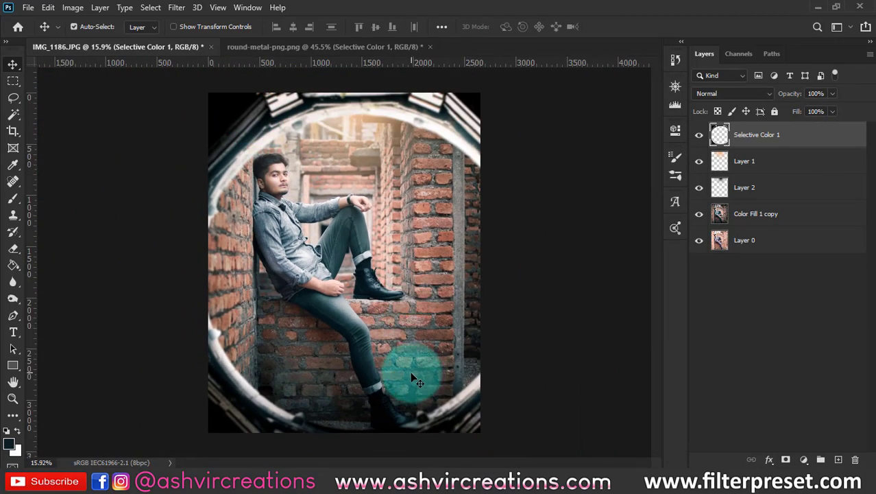
pyautogui.scroll(1, 410, 371)
pyautogui.scroll(-2, 480, 302)
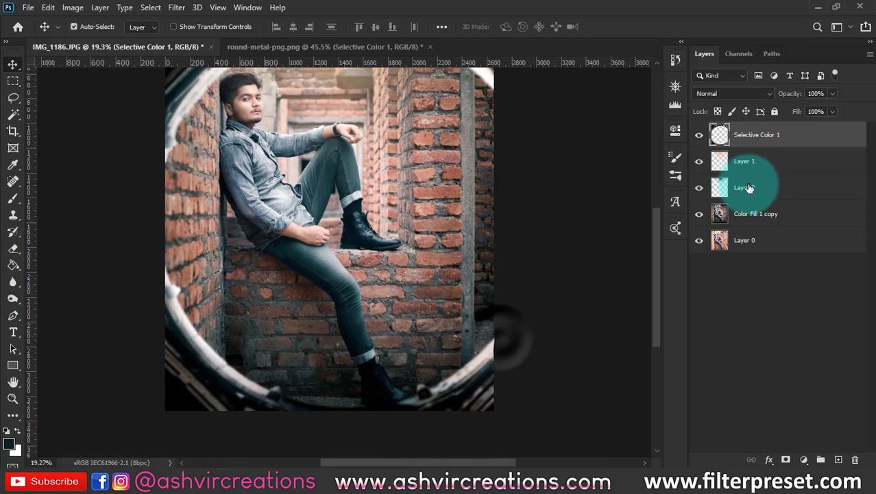
pyautogui.click(697, 136)
pyautogui.click(697, 137)
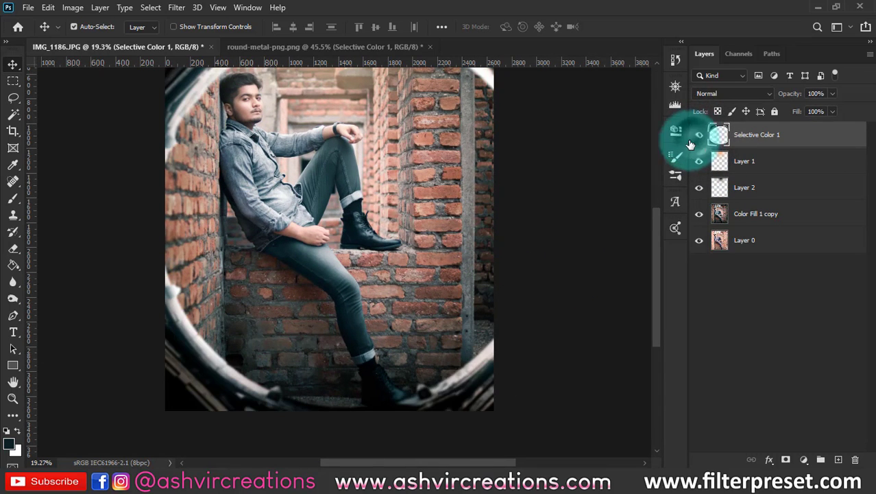
pyautogui.scroll(-2, 469, 379)
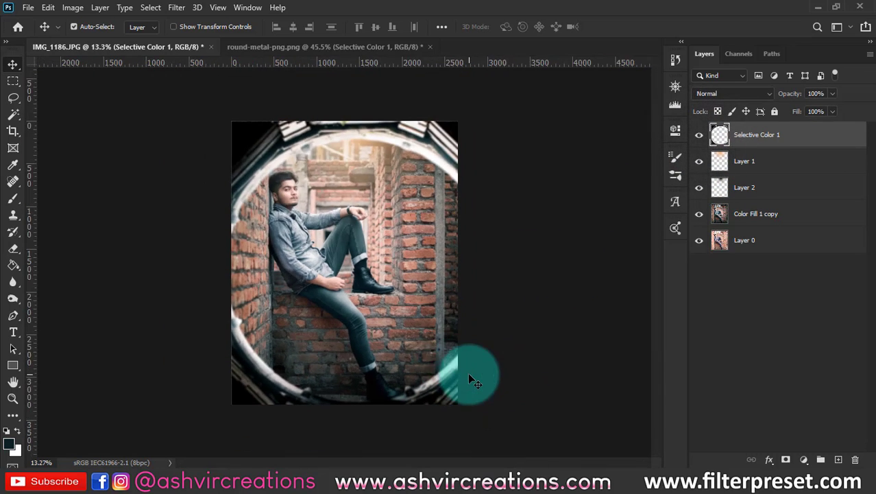
pyautogui.scroll(1, 456, 364)
pyautogui.scroll(-1, 406, 281)
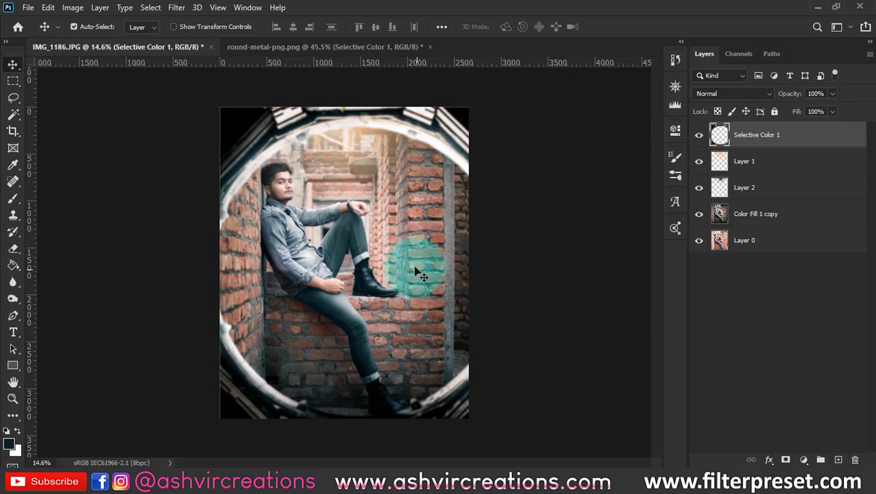
pyautogui.scroll(1, 414, 269)
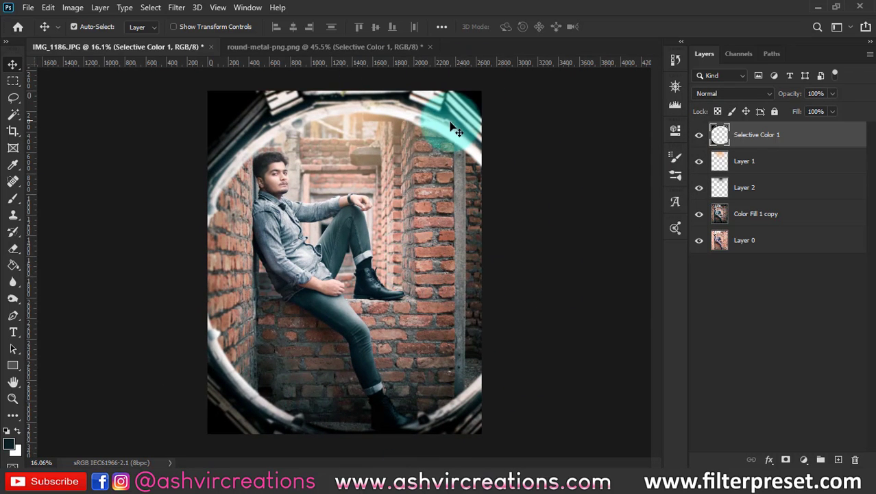
pyautogui.scroll(6, 312, 102)
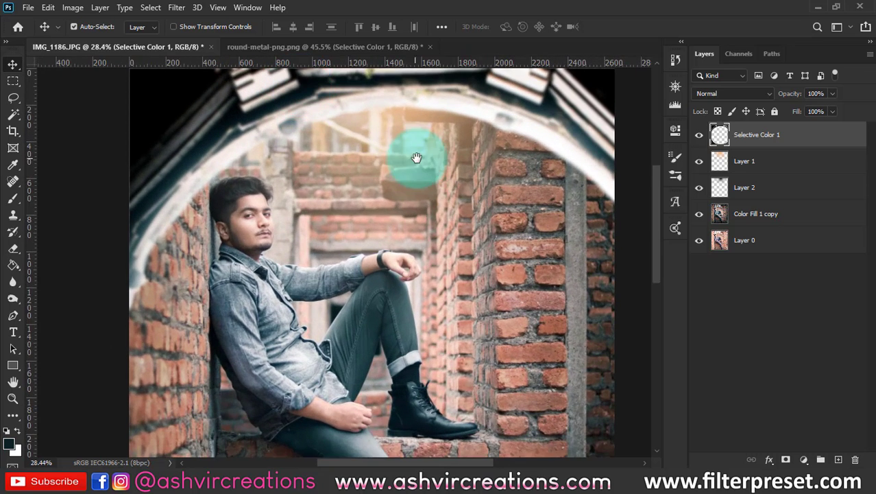
pyautogui.scroll(-5, 414, 162)
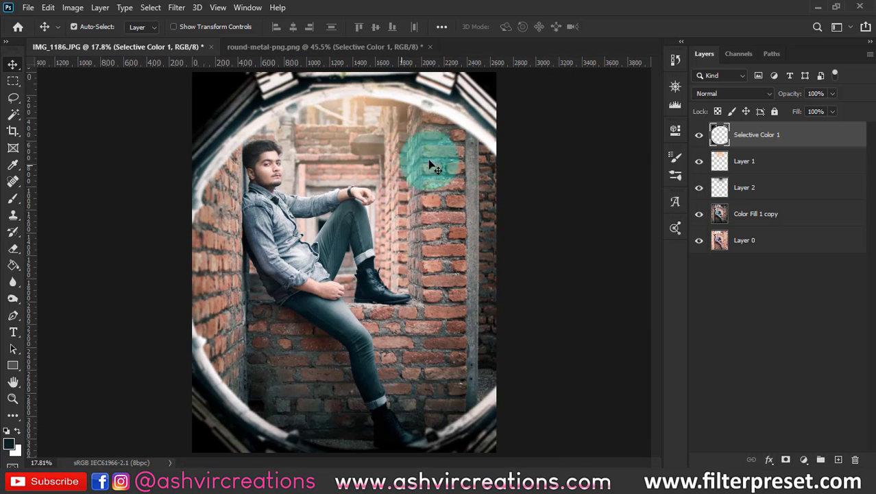
# - Set the saturation of the orange glow on Layer 1 to +4 with Hue/Saturation, and compare the photo with and without the glow
pyautogui.click(744, 162)
pyautogui.press('i')
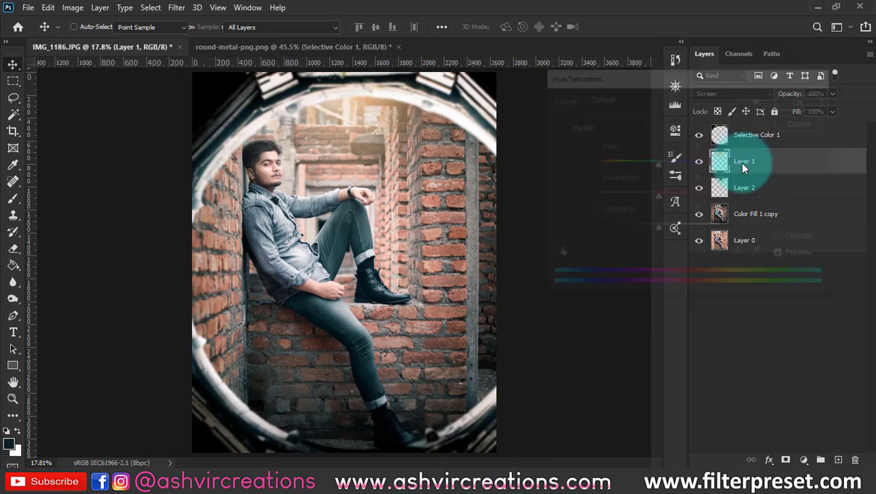
pyautogui.hotkey('ctrl', 'u')
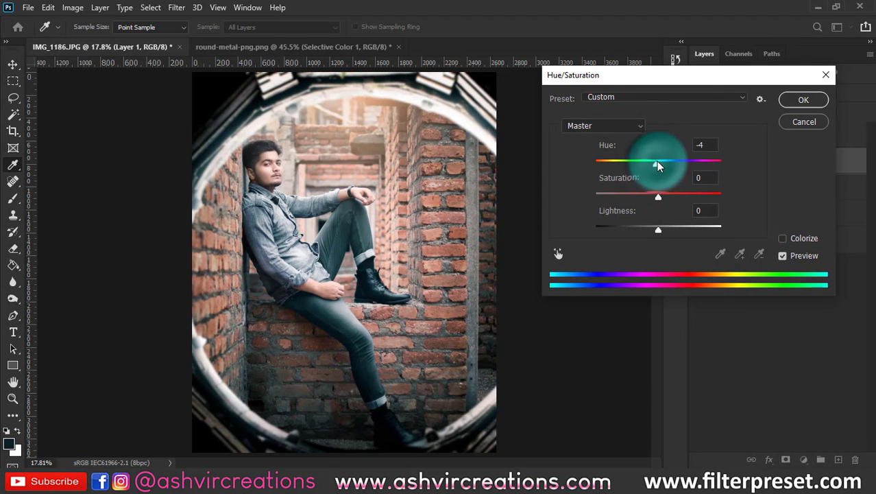
pyautogui.moveTo(657, 165); pyautogui.dragTo(658, 165)
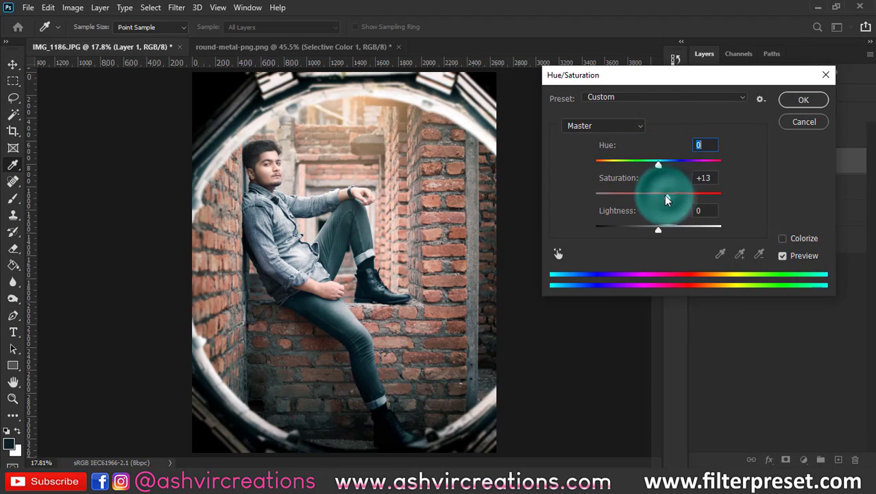
pyautogui.moveTo(666, 199); pyautogui.dragTo(664, 199)
pyautogui.click(795, 100)
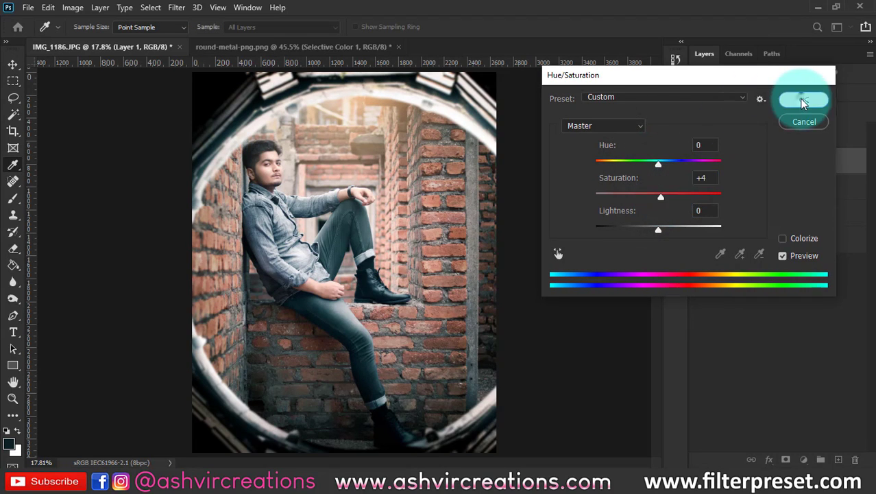
pyautogui.press('v')
pyautogui.moveTo(699, 163); pyautogui.dragTo(697, 198)
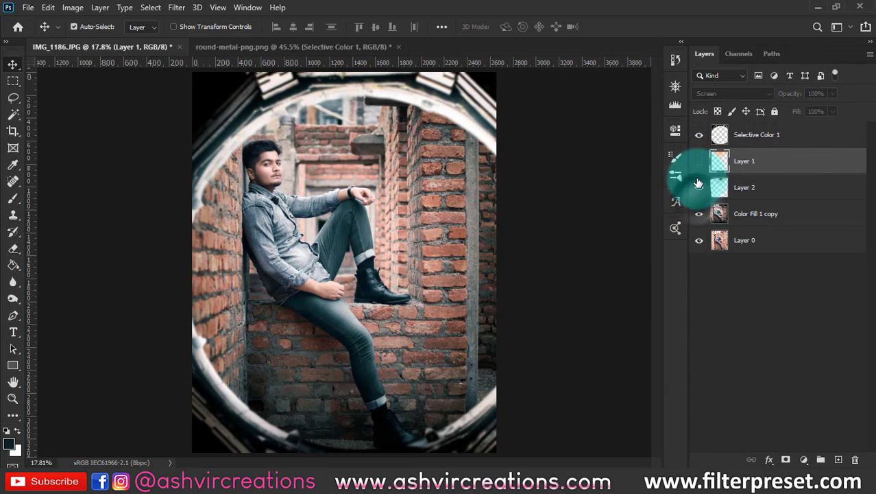
pyautogui.click(699, 161)
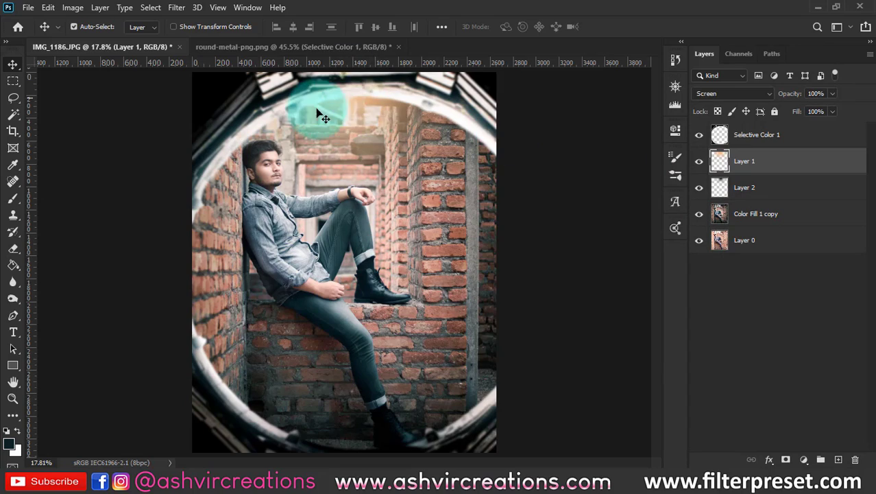
# - Lower the skin tones' saturation on the Color Fill 1 copy layer with Hue/Saturation, setting the Reds' saturation to -5
pyautogui.scroll(-2, 354, 145)
pyautogui.scroll(12, 329, 133)
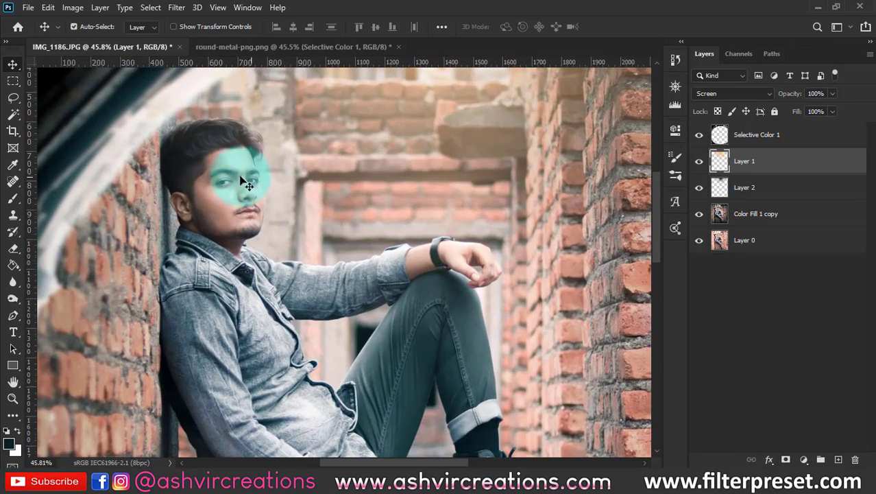
pyautogui.scroll(3, 244, 182)
pyautogui.click(752, 217)
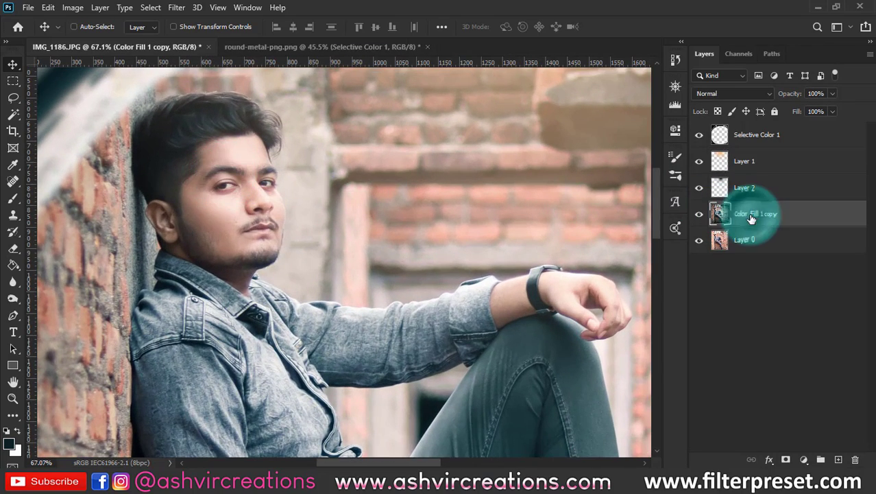
pyautogui.hotkey('ctrl', 'u')
pyautogui.click(558, 254)
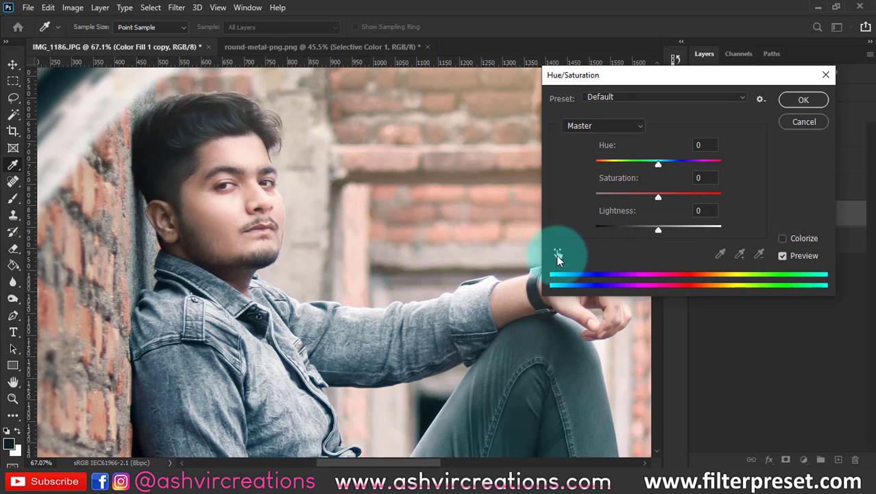
pyautogui.click(231, 142)
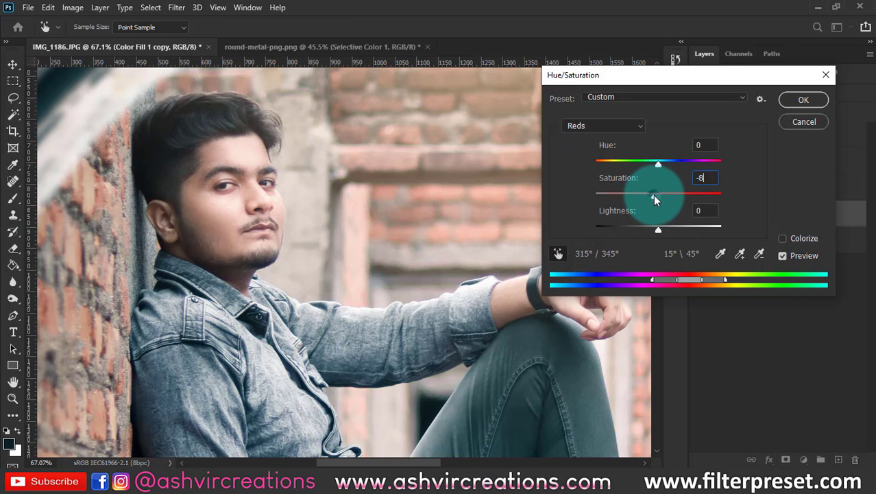
pyautogui.moveTo(656, 199); pyautogui.dragTo(657, 199)
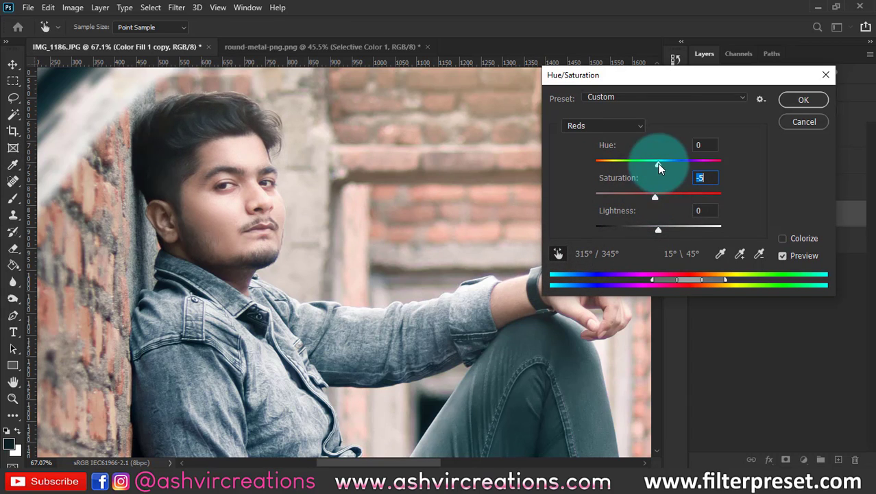
pyautogui.moveTo(663, 167); pyautogui.dragTo(659, 163)
pyautogui.click(798, 100)
pyautogui.scroll(-3, 309, 231)
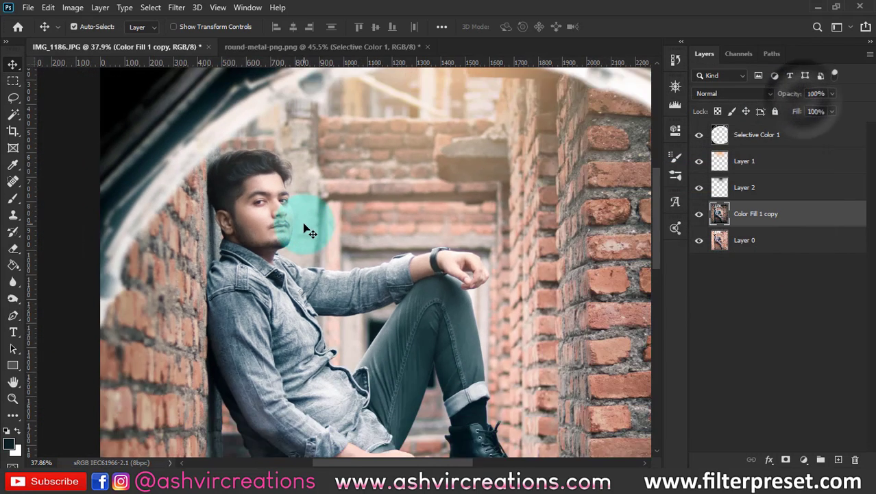
pyautogui.scroll(-3, 308, 231)
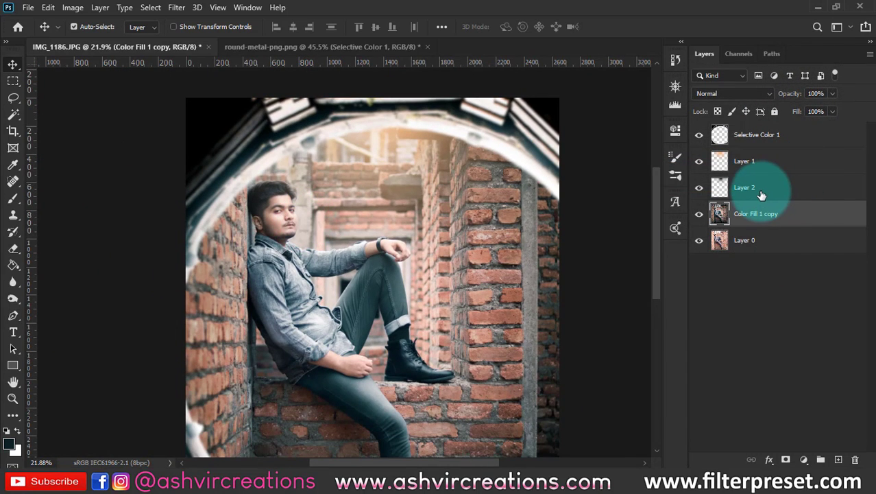
pyautogui.rightClick(760, 214)
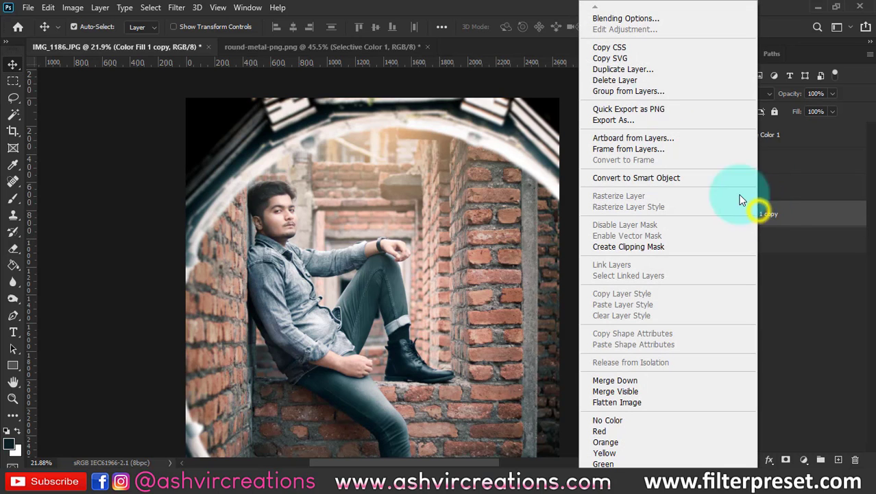
pyautogui.click(648, 75)
pyautogui.click(547, 127)
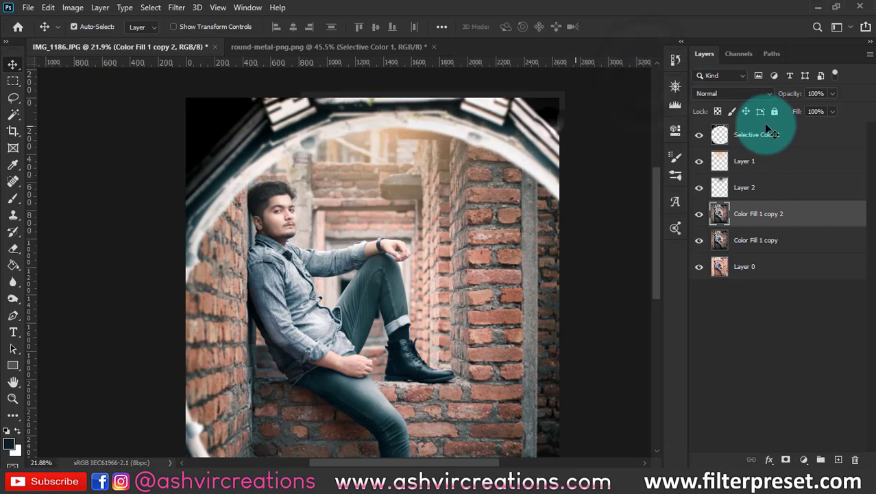
pyautogui.hotkey('ctrl', 'z')
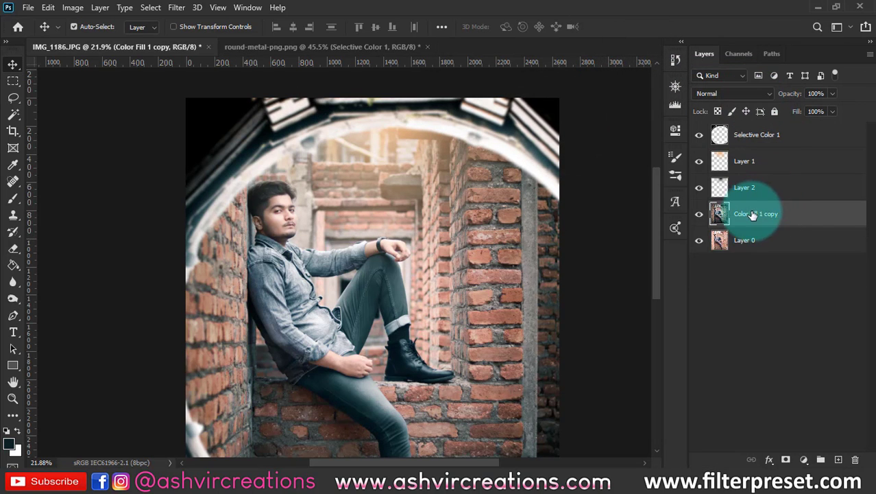
# - Merge the four layers from Color Fill 1 copy up to Selective Color 1 into a single layer
pyautogui.keyDown('shift'); pyautogui.click(765, 135); pyautogui.keyUp('shift')
pyautogui.rightClick(765, 135)
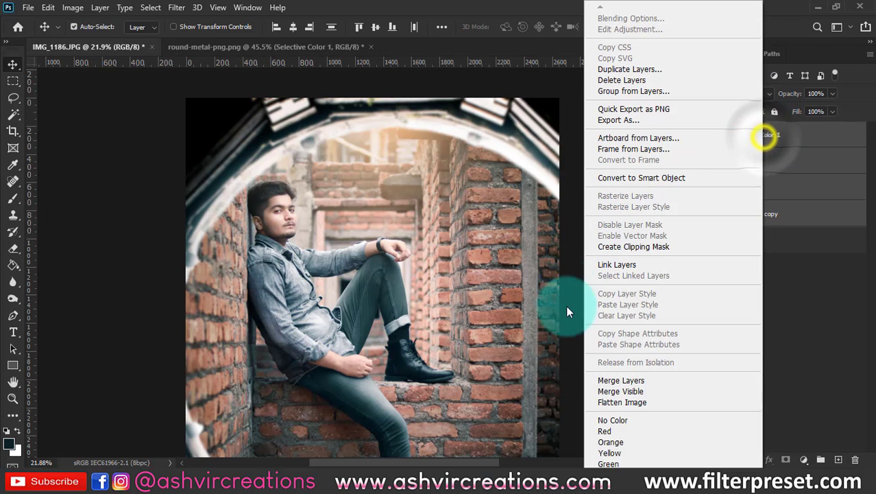
pyautogui.click(611, 380)
# - Crop the canvas at the 4:5 (8:10) ratio, keeping the whole framed portrait
pyautogui.press('c')
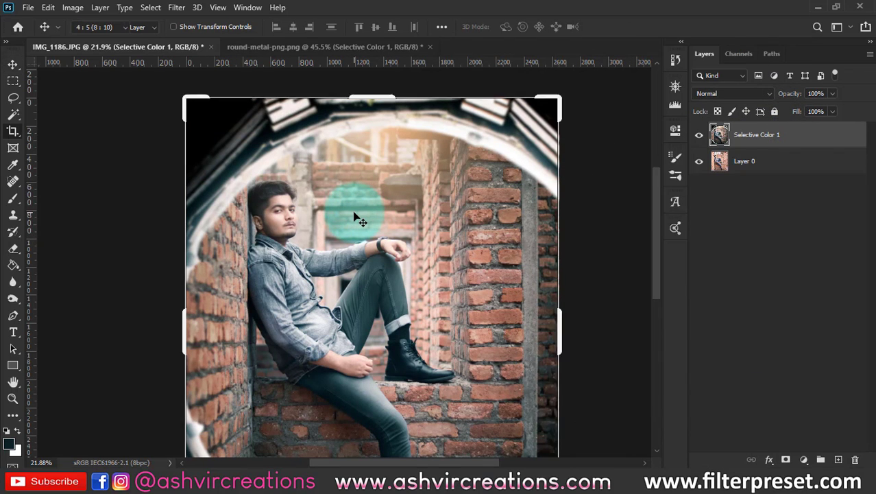
pyautogui.press('Return')
pyautogui.press('Return')
pyautogui.press('v')
pyautogui.hotkey('ctrl', '0')
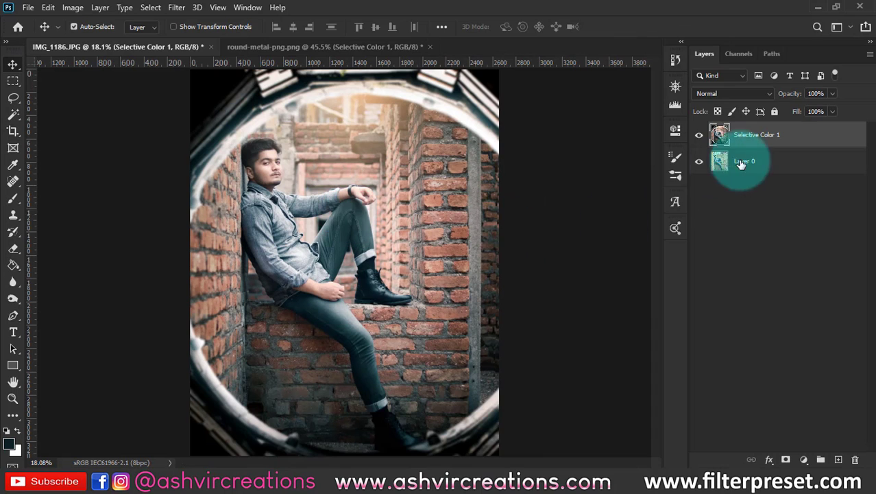
# - Duplicate the merged Selective Color 1 layer and set the copy's blend mode to Screen
pyautogui.rightClick(768, 136)
pyautogui.click(669, 69)
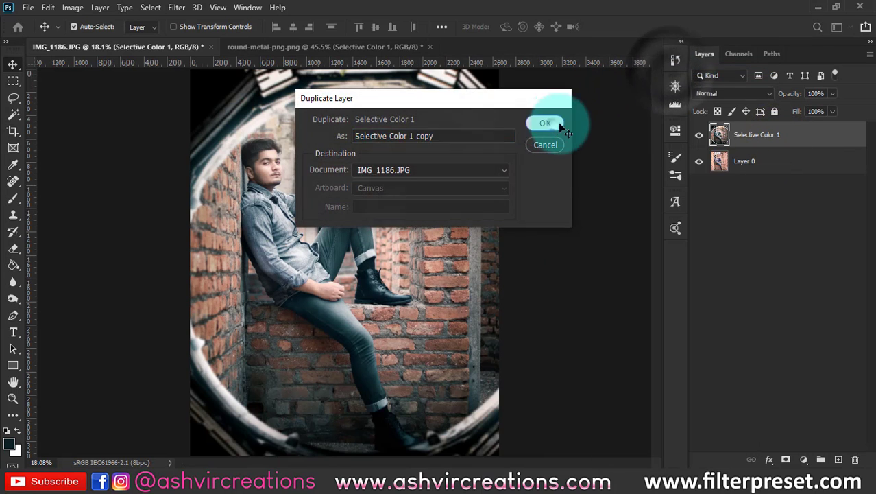
pyautogui.click(545, 123)
pyautogui.click(724, 92)
pyautogui.click(702, 200)
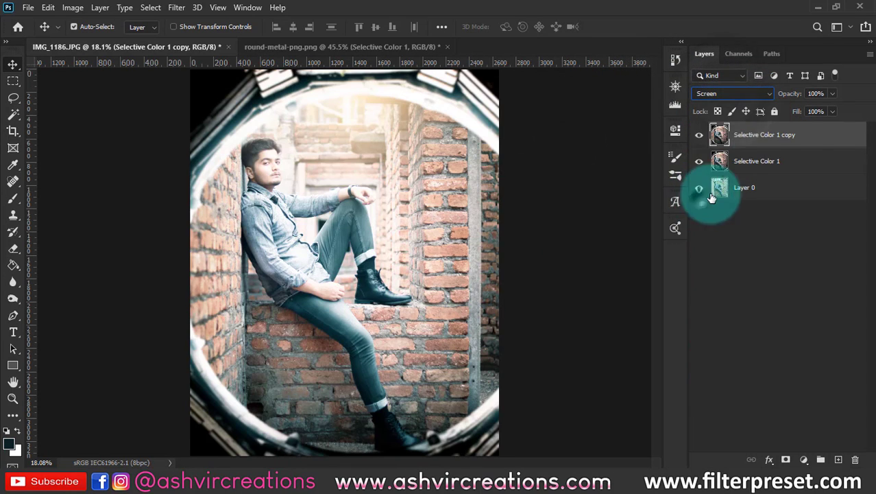
# - Split the underlying layer's black Blend If slider of Selective Color 1 copy to 0 / 196 in its blending options
pyautogui.rightClick(803, 133)
pyautogui.click(681, 22)
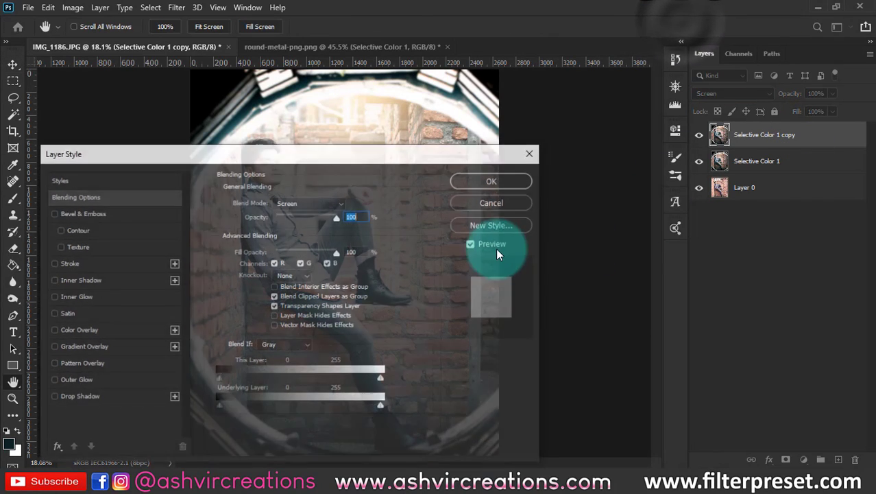
pyautogui.moveTo(289, 161); pyautogui.dragTo(506, 89)
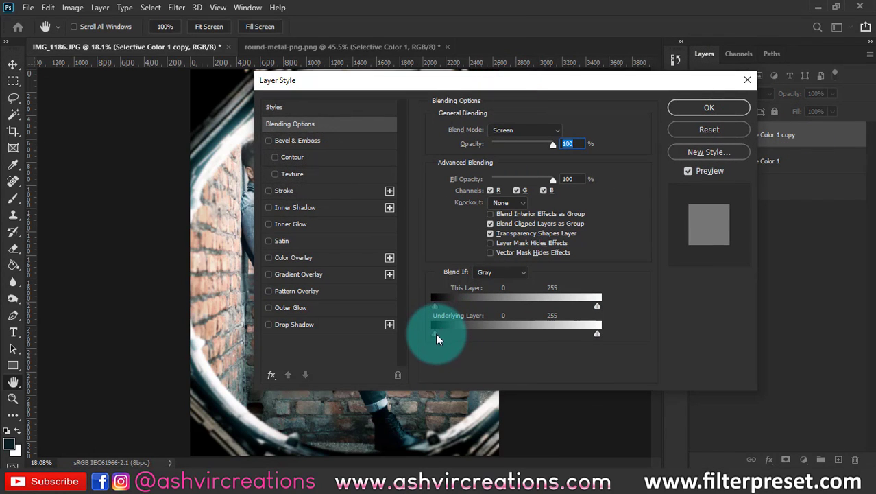
pyautogui.moveTo(437, 339); pyautogui.dragTo(560, 346)
pyautogui.moveTo(576, 79); pyautogui.dragTo(830, 66)
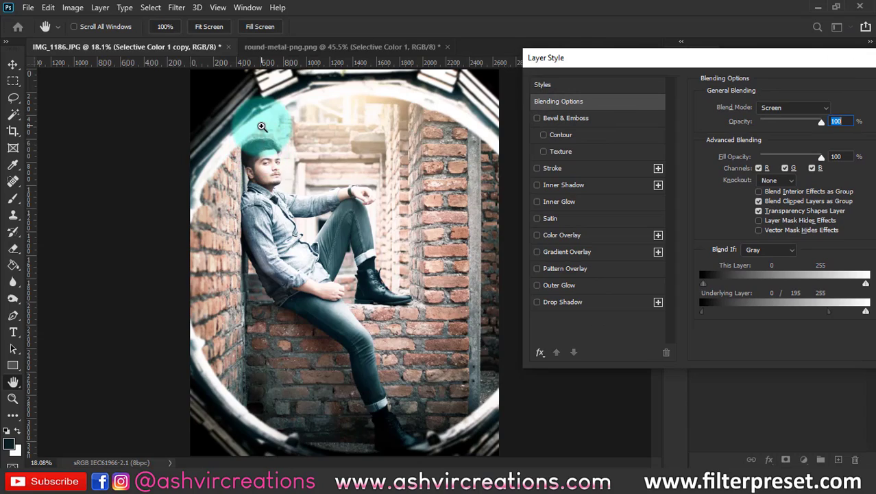
pyautogui.click(262, 126)
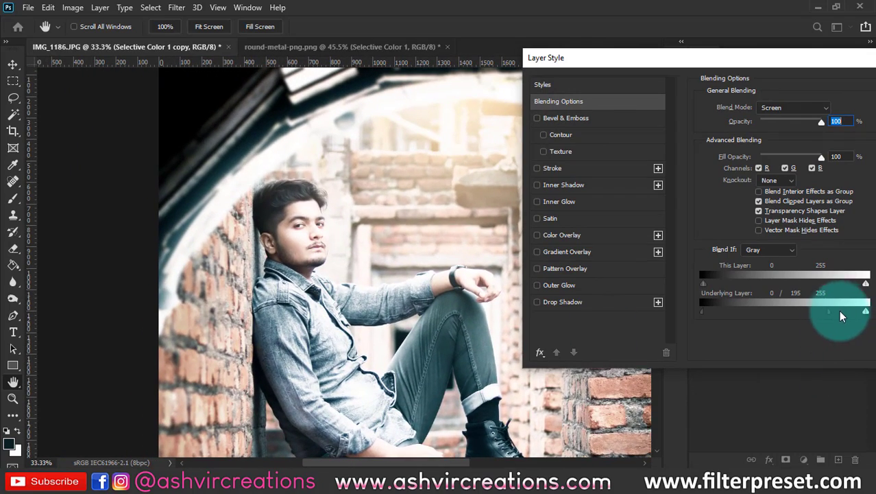
pyautogui.moveTo(827, 314)
pyautogui.mouseDown()
pyautogui.moveTo(796, 310)
pyautogui.moveTo(831, 312)
pyautogui.mouseUp()
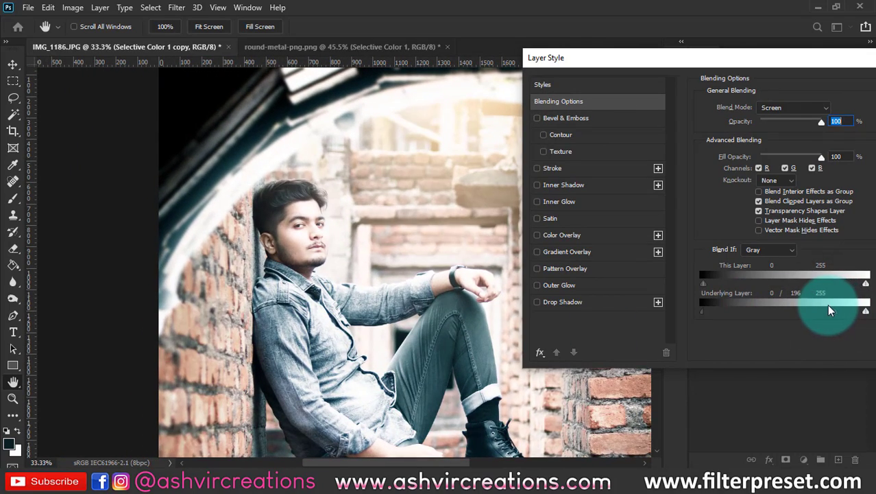
pyautogui.press('Return')
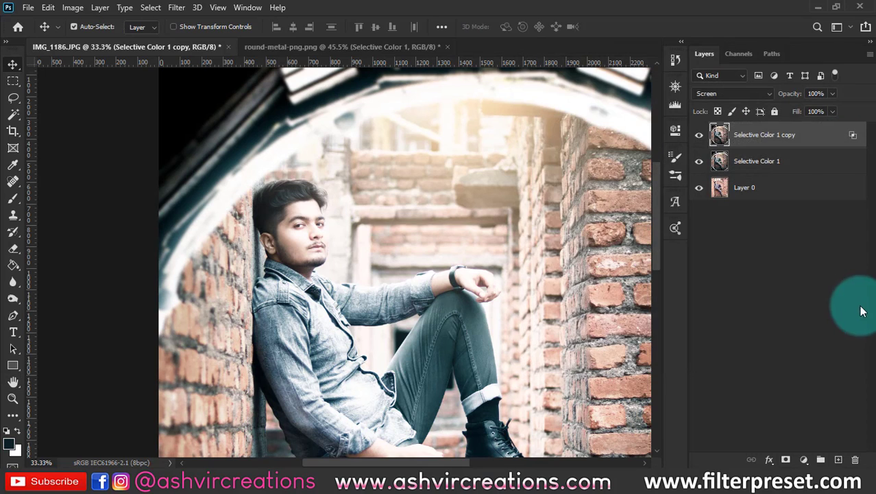
# - Duplicate Selective Color 1 to the top of the layer stack and set this copy's blend mode to Multiply
pyautogui.click(782, 162)
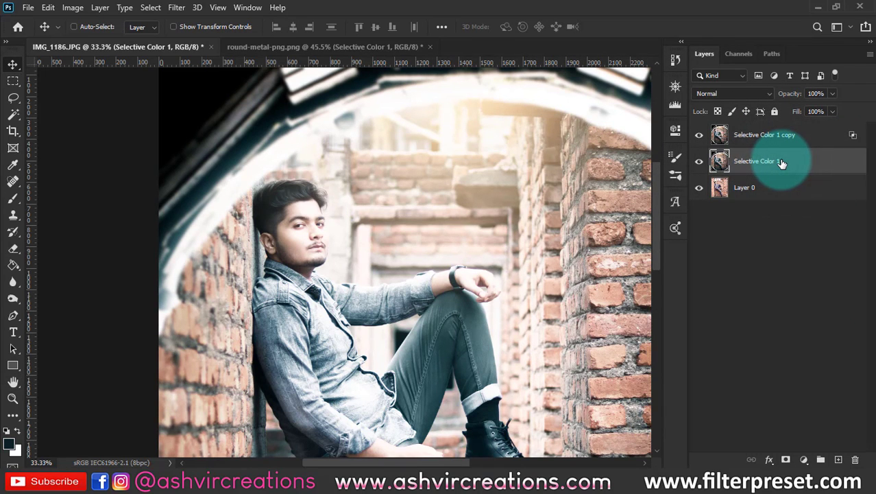
pyautogui.moveTo(780, 163); pyautogui.dragTo(786, 131)
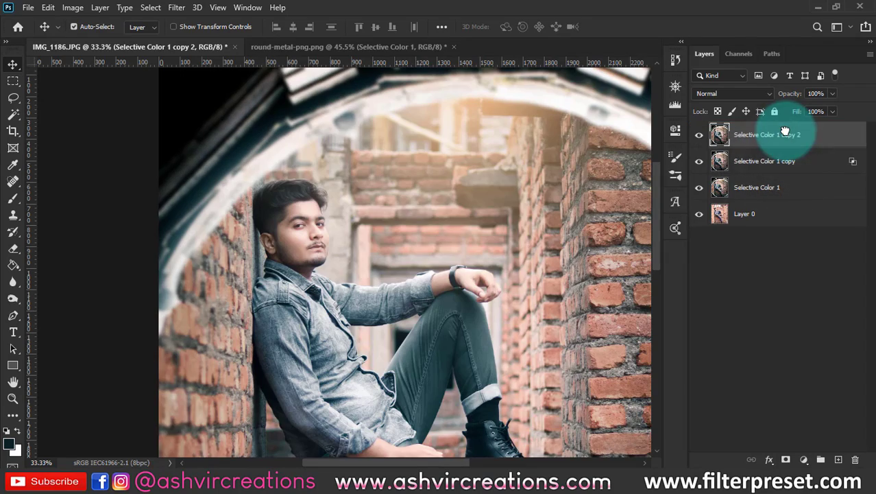
pyautogui.click(733, 93)
pyautogui.click(726, 144)
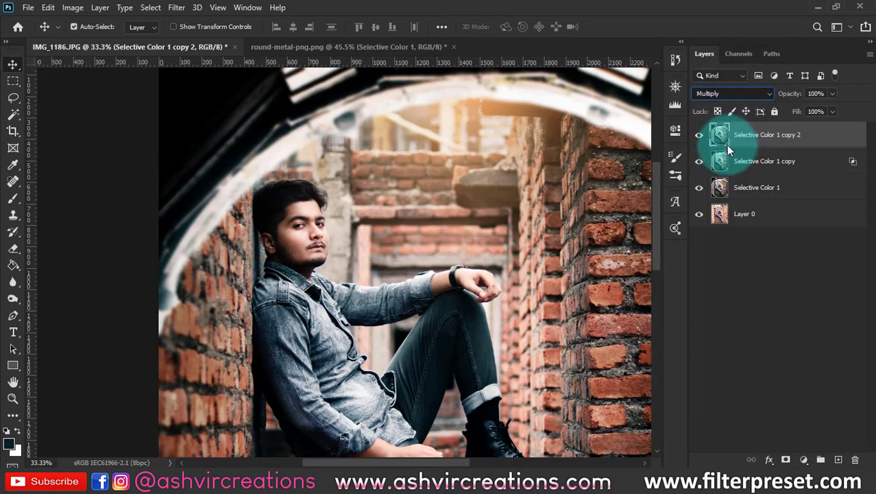
# - Split the underlying layer's white Blend If slider of Selective Color 1 copy 2 far towards the dark tones
pyautogui.rightClick(806, 132)
pyautogui.click(679, 14)
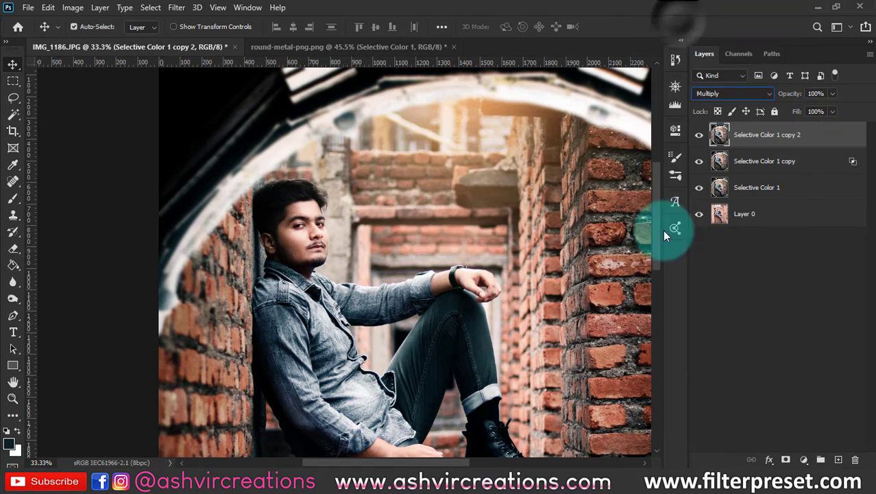
pyautogui.press('alt')
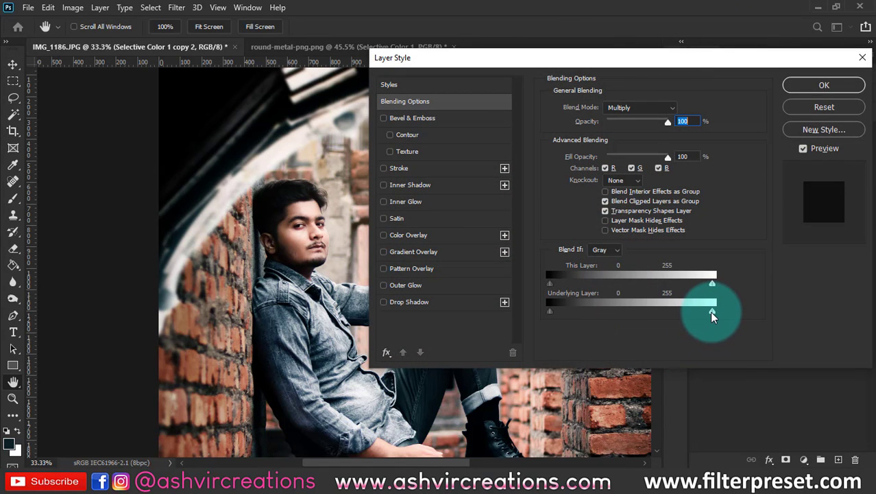
pyautogui.moveTo(713, 316); pyautogui.dragTo(574, 319)
pyautogui.press('Return')
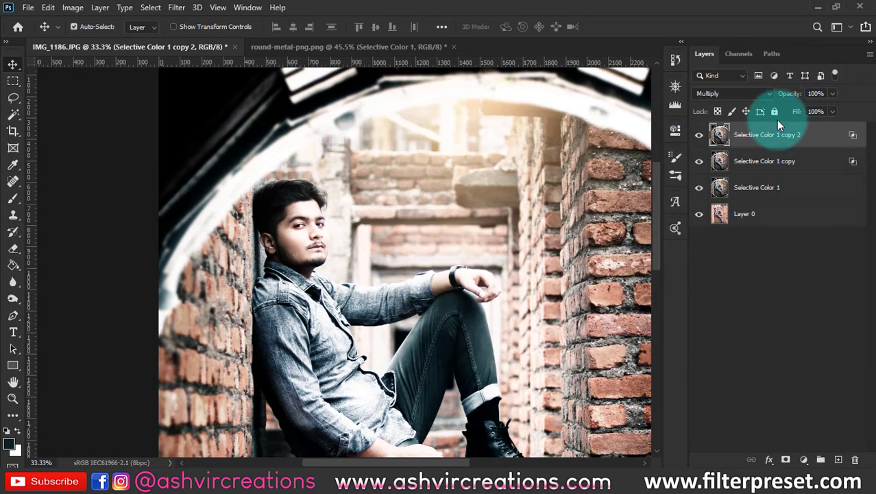
# - Group the layers Selective Color 1 copy and Selective Color 1 copy 2
pyautogui.keyDown('shift'); pyautogui.click(772, 161); pyautogui.keyUp('shift')
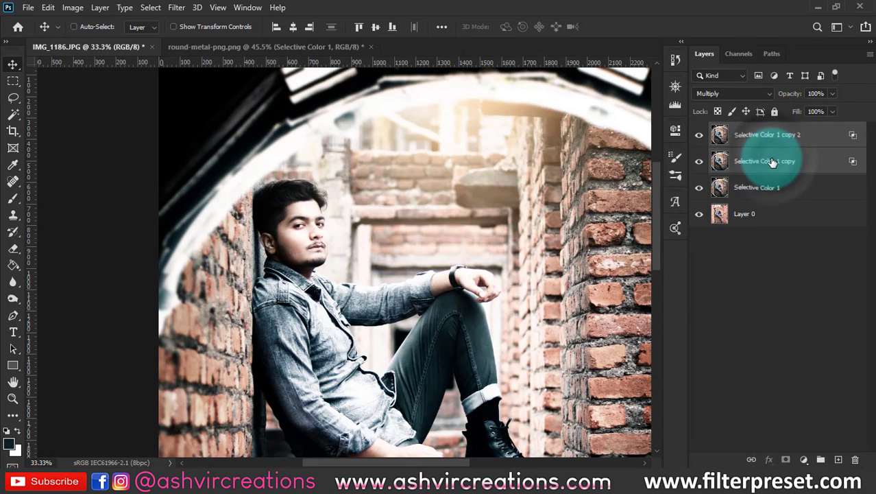
pyautogui.hotkey('ctrl', 'g')
pyautogui.scroll(-3, 534, 225)
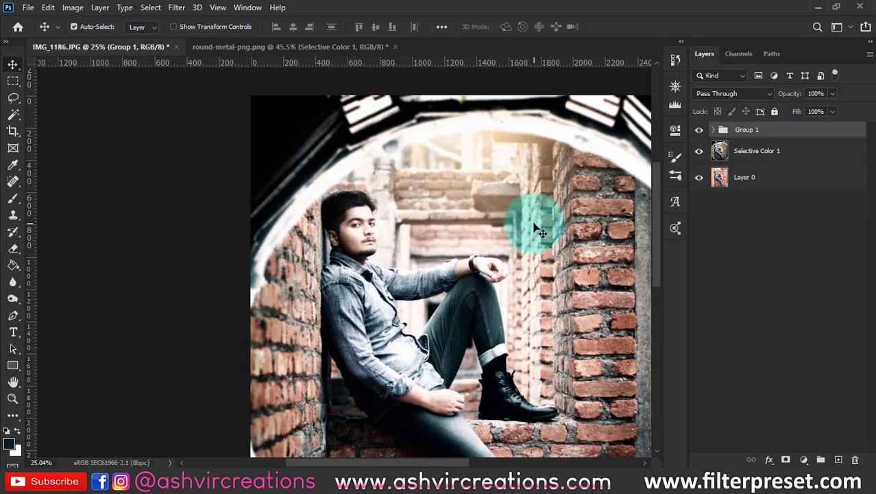
pyautogui.scroll(-2, 539, 215)
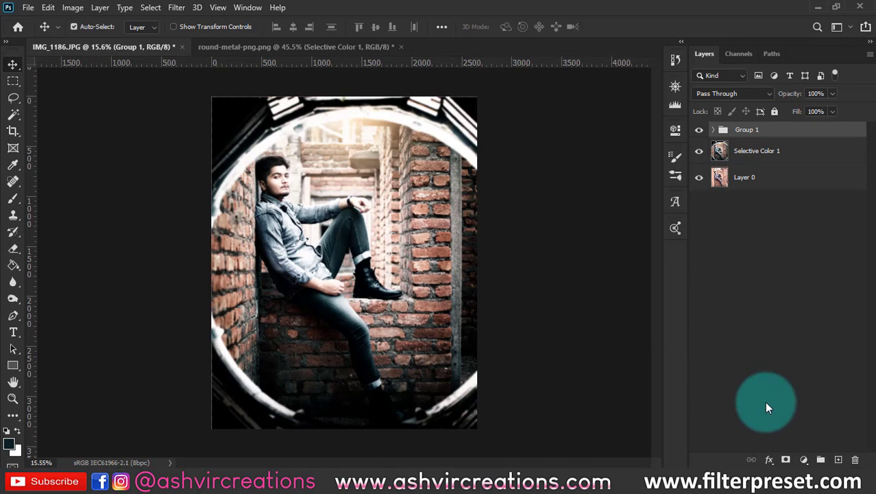
# - Add a layer mask to Group 1 and use Apply Image on it with the merged RGB channel, Multiply blending and 100% opacity
pyautogui.click(786, 458)
pyautogui.click(73, 6)
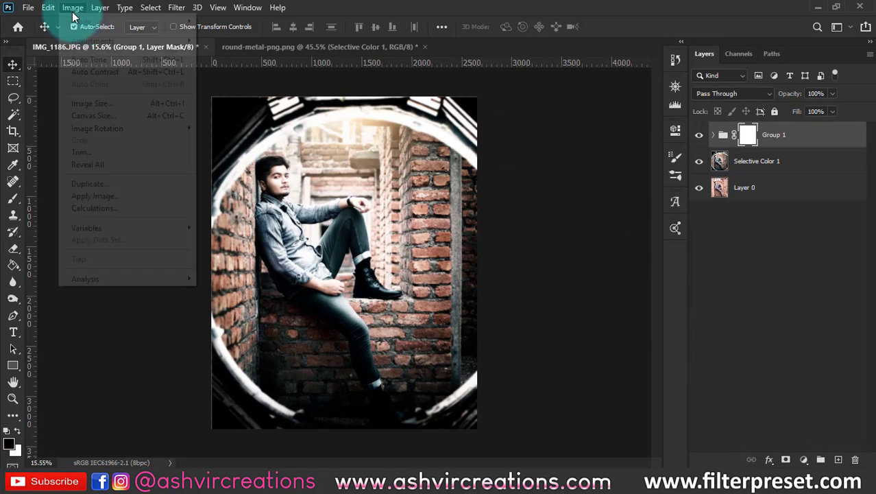
pyautogui.click(104, 195)
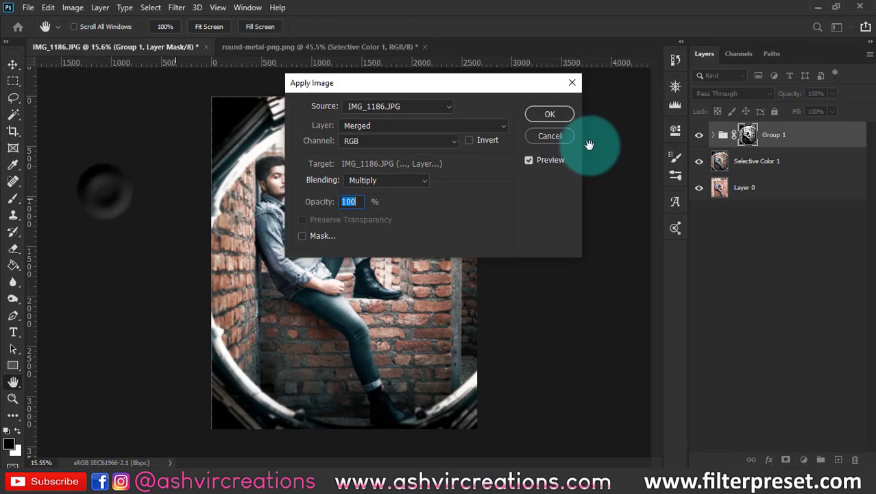
pyautogui.click(552, 111)
# - Compare the portrait with Group 1 hidden and shown, and examine the face up close
pyautogui.scroll(1, 411, 154)
pyautogui.click(696, 134)
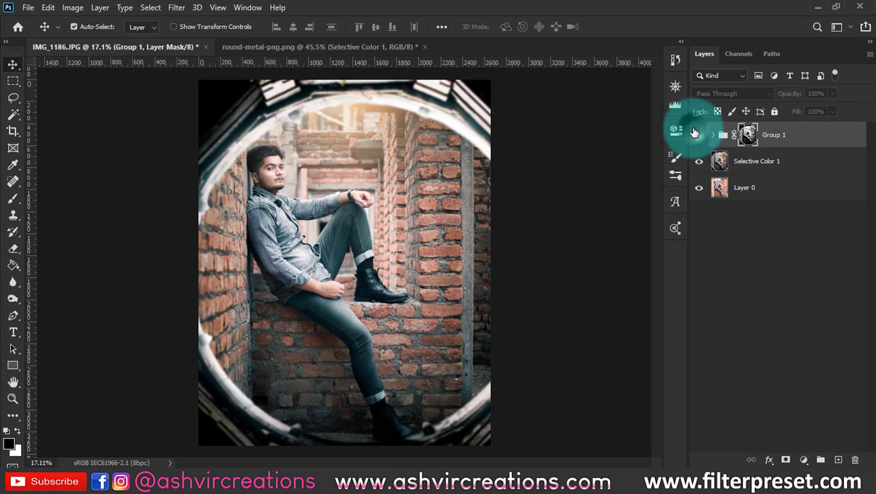
pyautogui.click(695, 133)
pyautogui.click(697, 134)
pyautogui.click(697, 134)
pyautogui.click(696, 134)
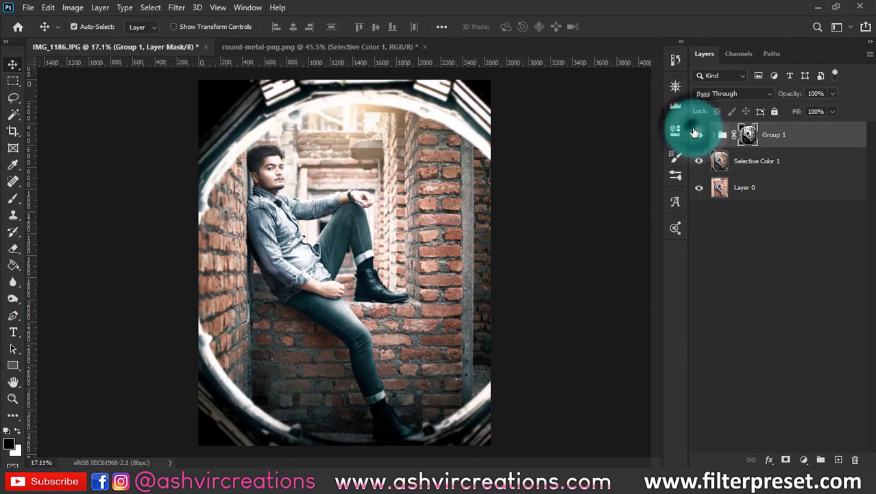
pyautogui.scroll(10, 350, 158)
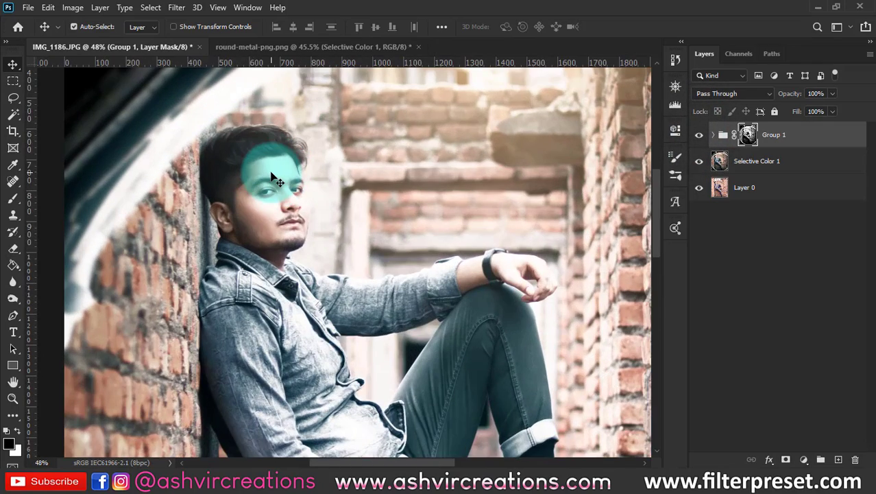
# - Compare the whole portrait with Group 1 hidden and shown, and lower the group's opacity to 82%
pyautogui.scroll(-10, 273, 175)
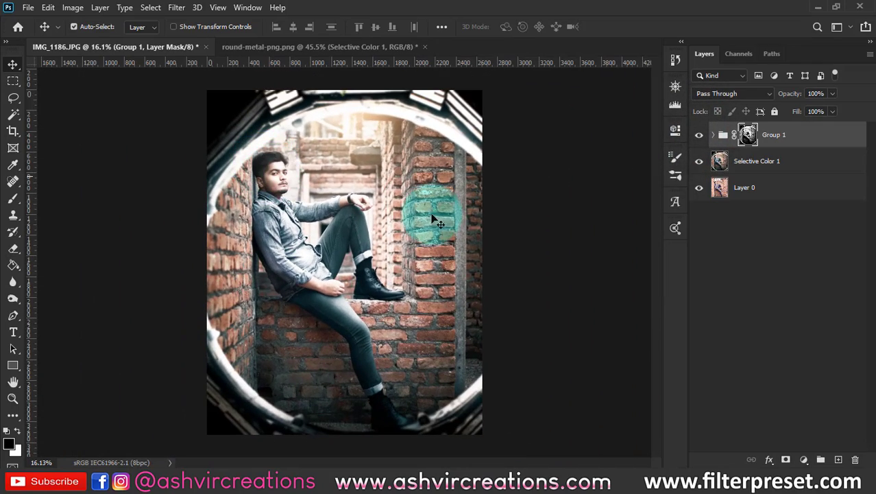
pyautogui.click(699, 134)
pyautogui.click(700, 133)
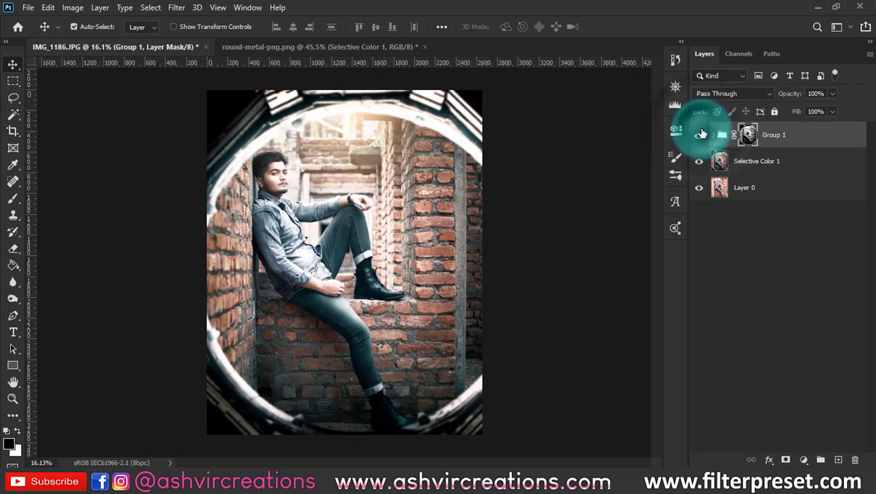
pyautogui.click(700, 134)
pyautogui.click(700, 134)
pyautogui.click(700, 134)
pyautogui.click(701, 134)
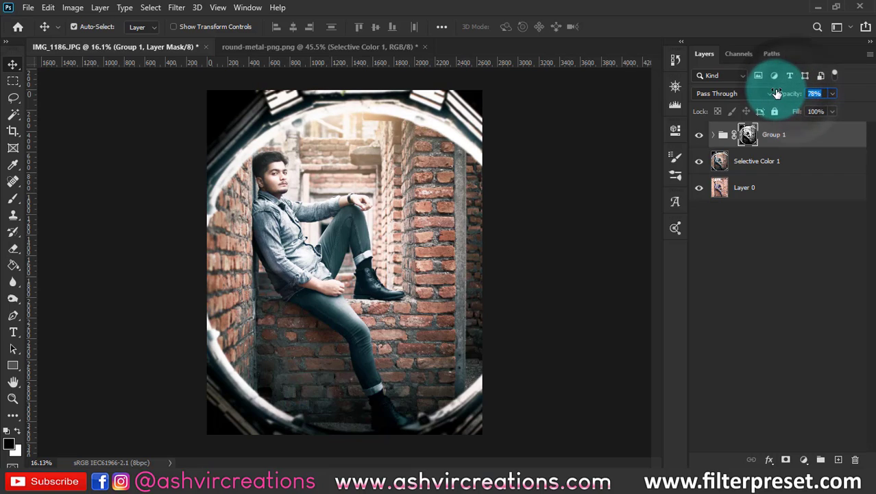
pyautogui.scroll(6, 266, 172)
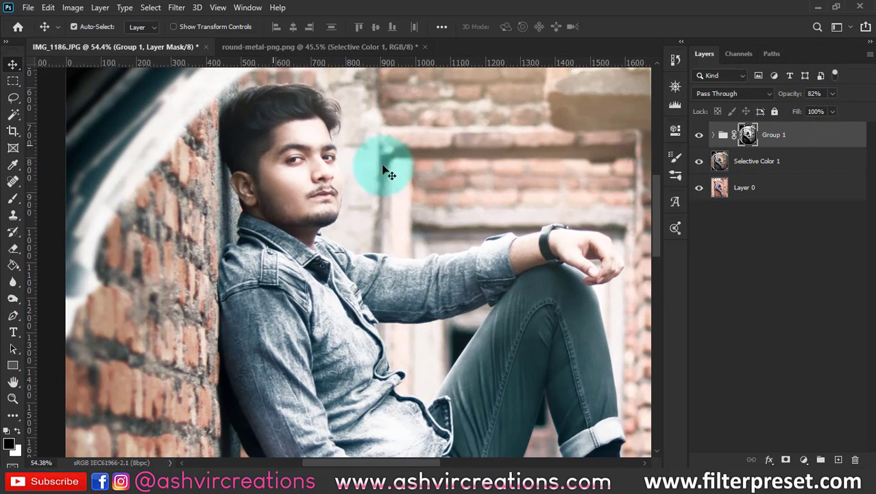
# - Toggle Group 1's visibility to check its effect on the face and shirt, and review the full portrait
pyautogui.click(703, 134)
pyautogui.click(703, 134)
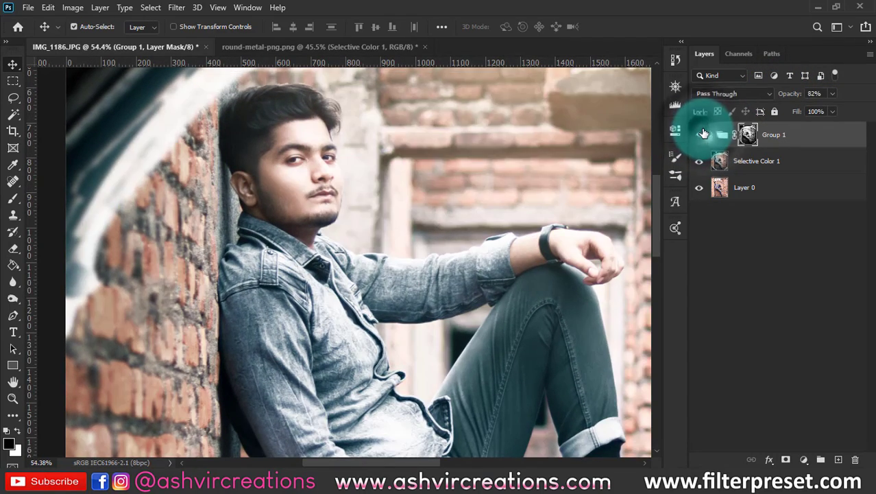
pyautogui.click(704, 133)
pyautogui.click(703, 134)
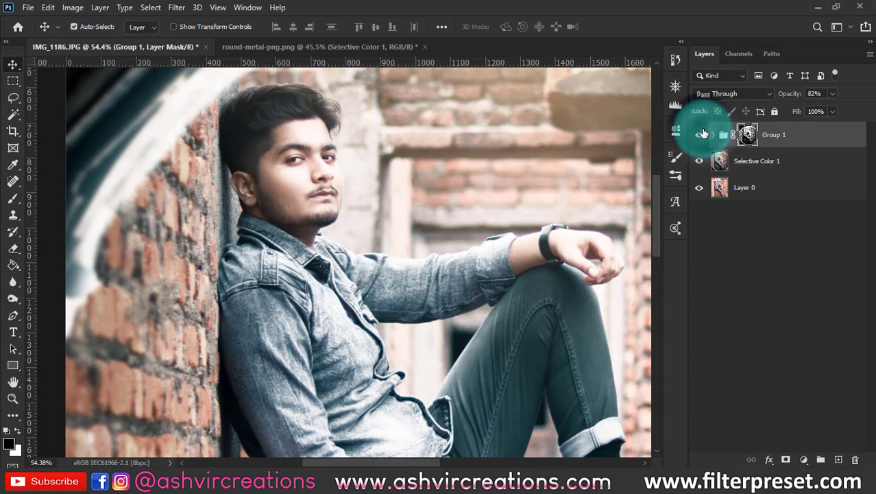
pyautogui.click(703, 134)
pyautogui.click(703, 134)
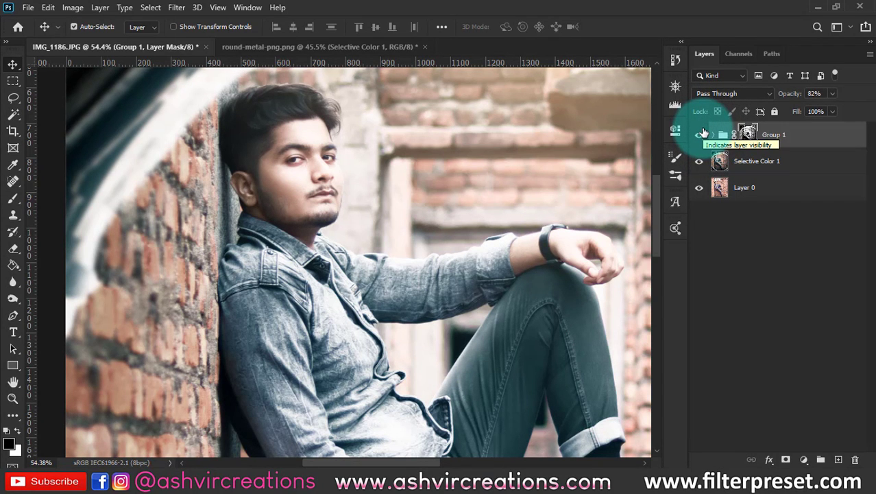
pyautogui.scroll(-6, 298, 124)
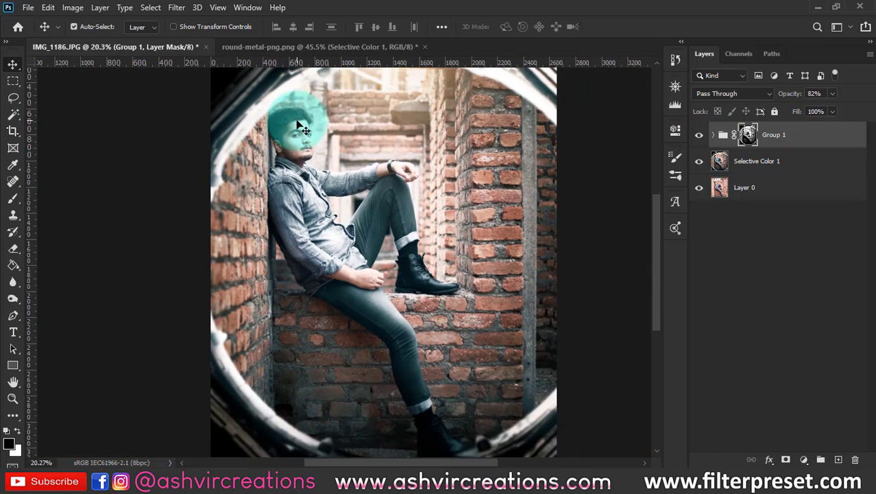
pyautogui.scroll(-1, 298, 110)
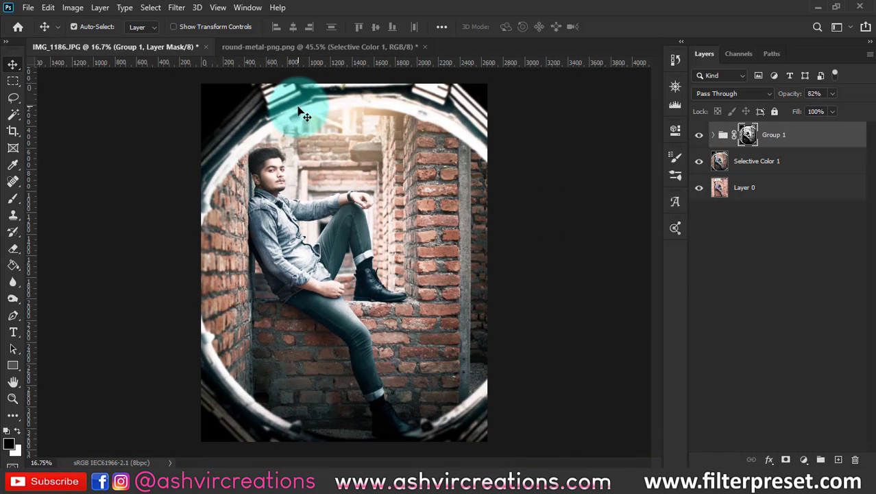
# - Merge Group 1 and the Selective Color 1 layer into a single layer
pyautogui.keyDown('shift'); pyautogui.click(774, 161); pyautogui.keyUp('shift')
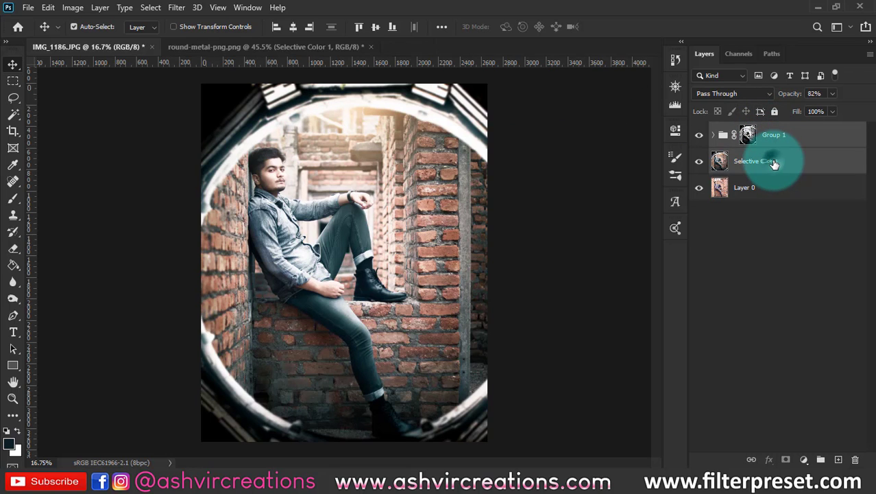
pyautogui.rightClick(774, 161)
pyautogui.click(630, 381)
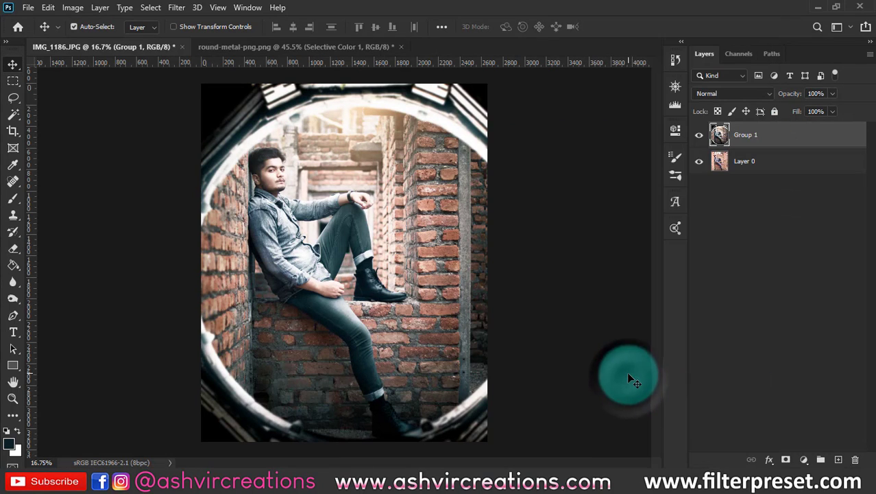
# - Open 44.jpeg from the Moody Cin folder and paste its whole image into IMG_1186.JPG as a new layer
pyautogui.click(28, 7)
pyautogui.click(31, 33)
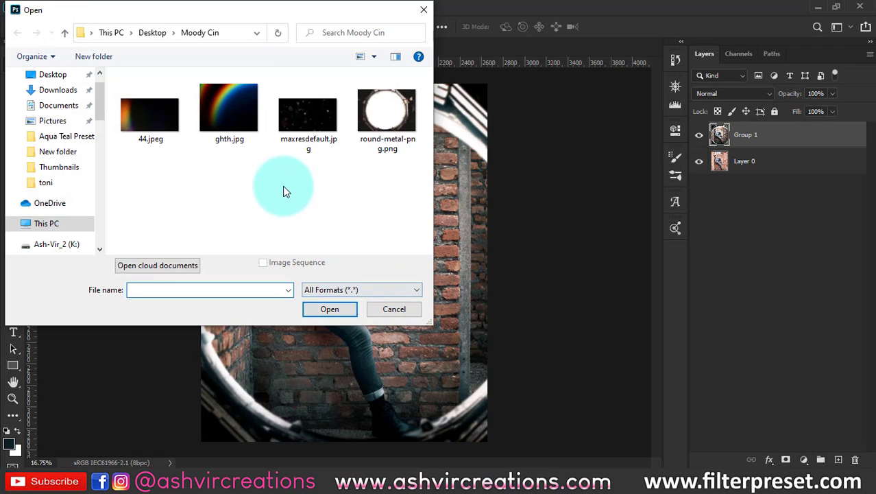
pyautogui.moveTo(273, 21); pyautogui.dragTo(524, 81)
pyautogui.doubleClick(404, 173)
pyautogui.hotkey('ctrl', 'a')
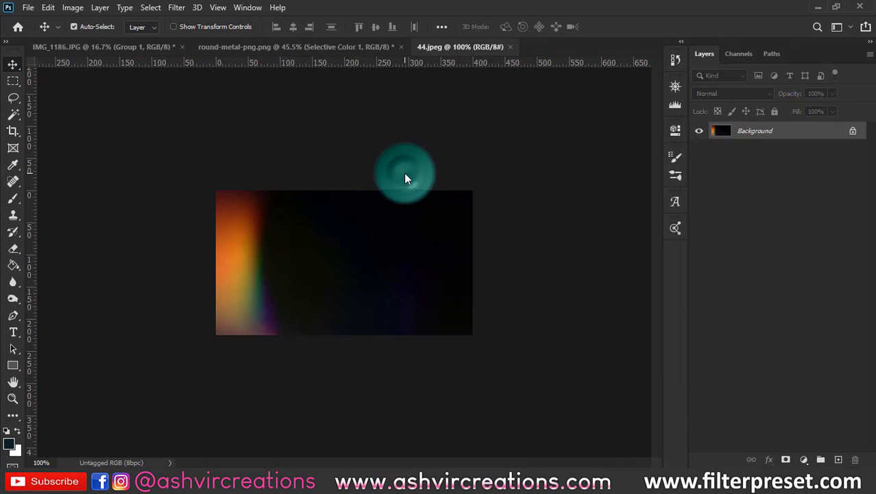
pyautogui.hotkey('ctrl', 'Tab')
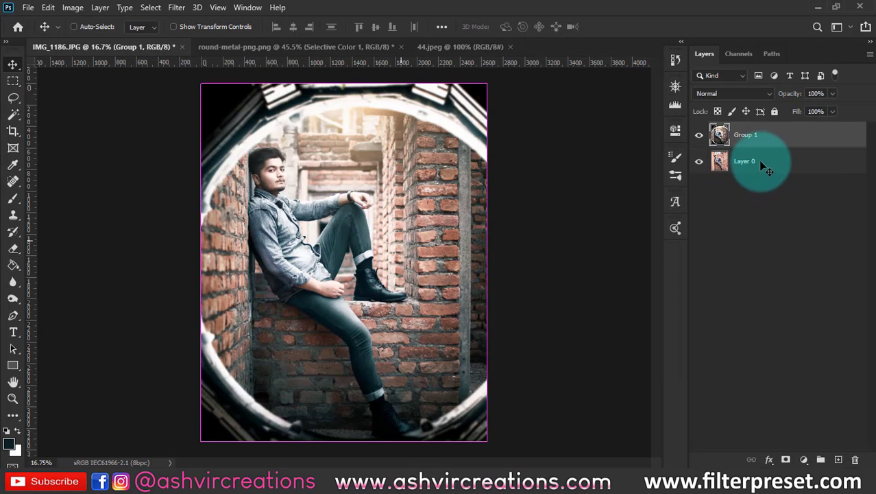
pyautogui.hotkey('ctrl', 'v')
# - Enlarge the pasted light leak, rotate it about 109.5° with its orange glow over the frame's upper edge, and set its blend mode to Screen
pyautogui.hotkey('ctrl', 't')
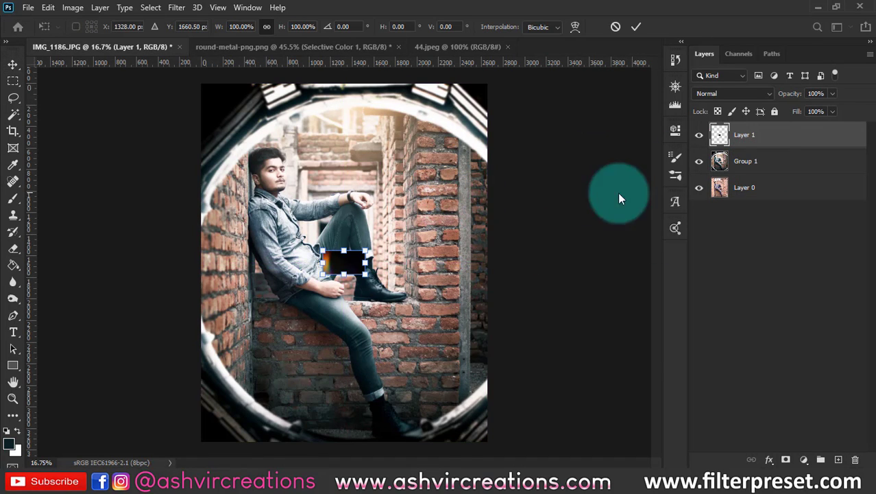
pyautogui.moveTo(369, 247); pyautogui.dragTo(463, 194)
pyautogui.moveTo(483, 153); pyautogui.dragTo(462, 395)
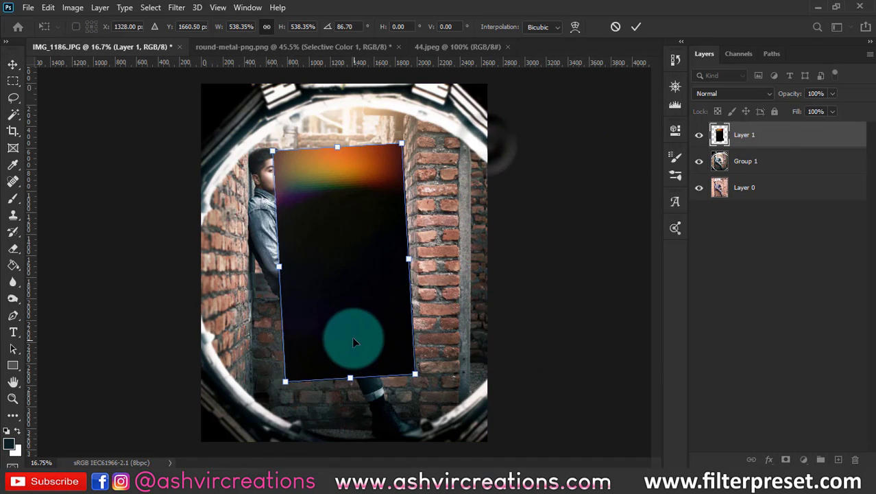
pyautogui.moveTo(355, 339); pyautogui.dragTo(346, 303)
pyautogui.moveTo(449, 302); pyautogui.dragTo(453, 384)
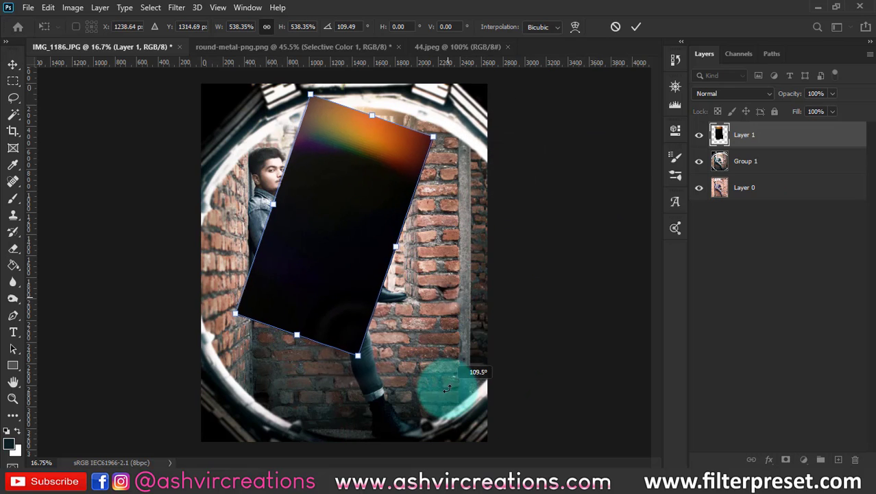
pyautogui.click(728, 94)
pyautogui.click(704, 201)
pyautogui.moveTo(434, 138); pyautogui.dragTo(466, 110)
pyautogui.press('Return')
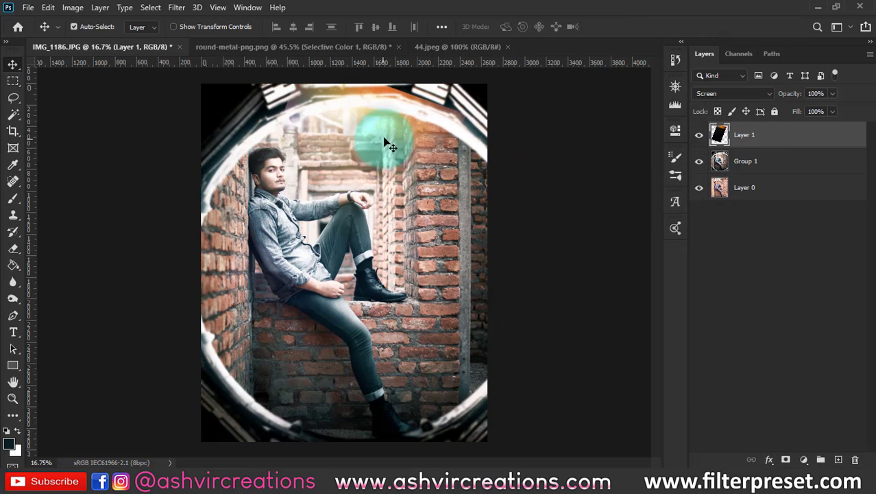
# - Try to erase the light leak over the frame's upper-right section with a hard 42-pixel Eraser
pyautogui.scroll(1, 447, 134)
pyautogui.scroll(1, 476, 132)
pyautogui.press('e')
pyautogui.click(493, 122)
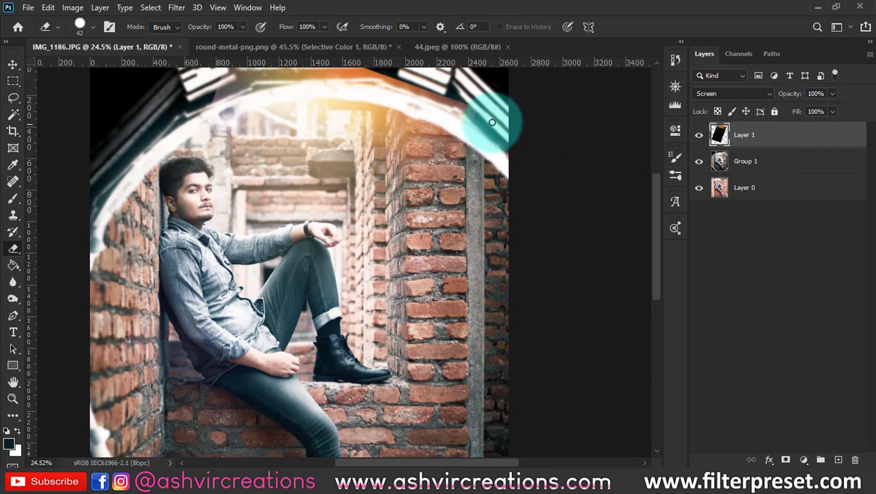
pyautogui.moveTo(498, 109)
pyautogui.mouseDown()
pyautogui.moveTo(372, 78)
pyautogui.moveTo(406, 123)
pyautogui.mouseUp()
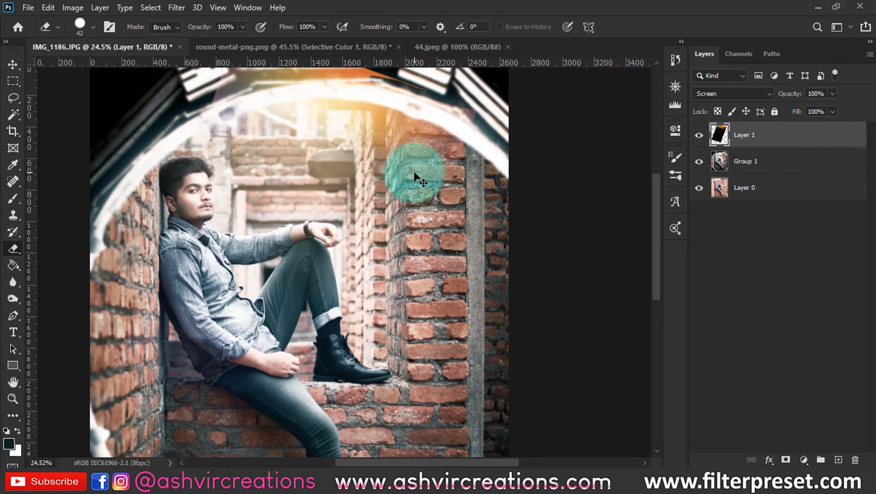
# - Erase the orange light spill from the metal frame's upper edge on Layer 1 with a soft 500-pixel Eraser
pyautogui.rightClick(416, 177)
pyautogui.click(467, 302)
pyautogui.click(484, 152)
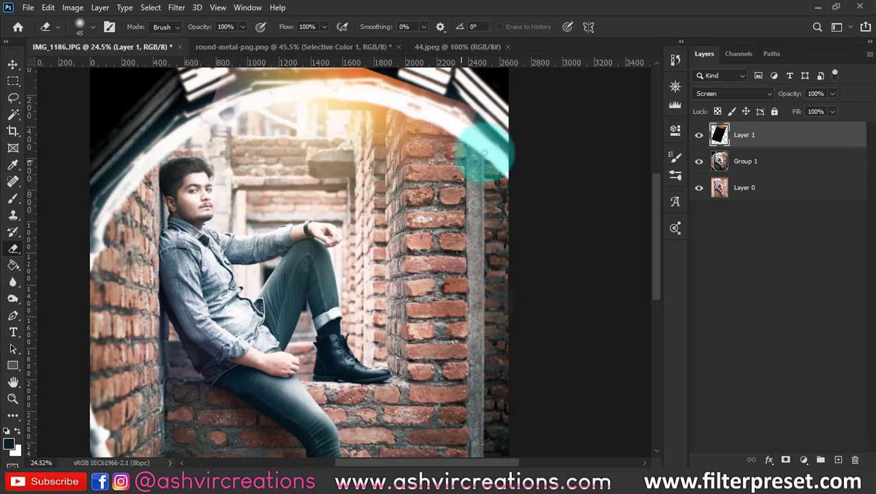
pyautogui.press(']')
pyautogui.press(']')
pyautogui.press(']')
pyautogui.press(']')
pyautogui.press(']')
pyautogui.press(']')
pyautogui.press(']')
pyautogui.press(']')
pyautogui.press(']')
pyautogui.press(']')
pyautogui.press(']')
pyautogui.press(']')
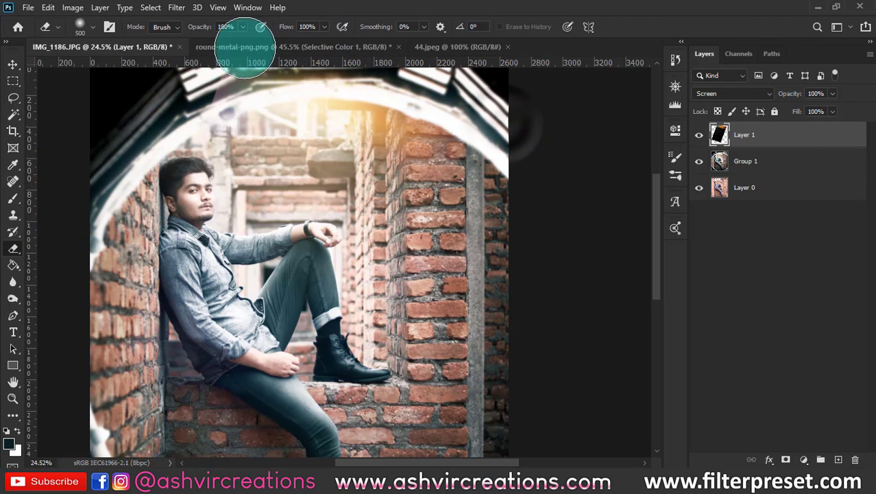
pyautogui.moveTo(233, 46)
pyautogui.mouseDown()
pyautogui.moveTo(197, 96)
pyautogui.moveTo(241, 56)
pyautogui.moveTo(233, 50)
pyautogui.mouseUp()
pyautogui.click(166, 48)
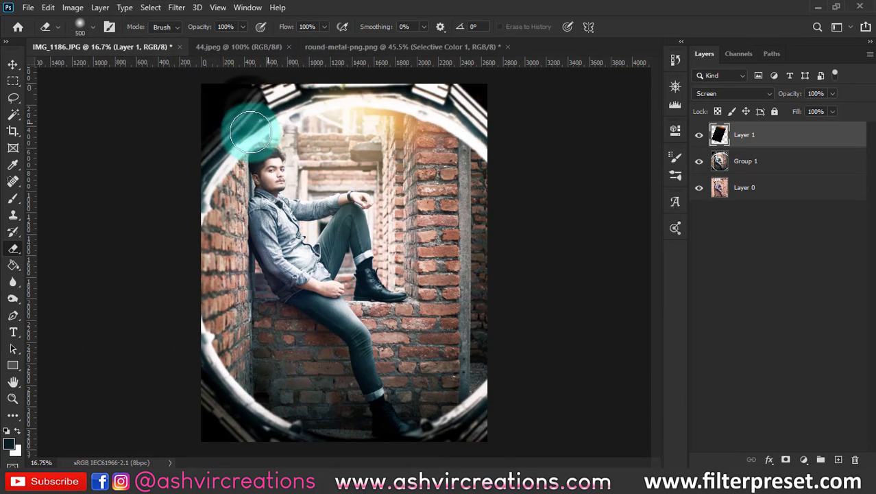
# - Move the light leak layer slightly down and to the right over the portrait
pyautogui.scroll(-3, 384, 92)
pyautogui.scroll(2, 407, 110)
pyautogui.press('v')
pyautogui.moveTo(412, 95); pyautogui.dragTo(450, 147)
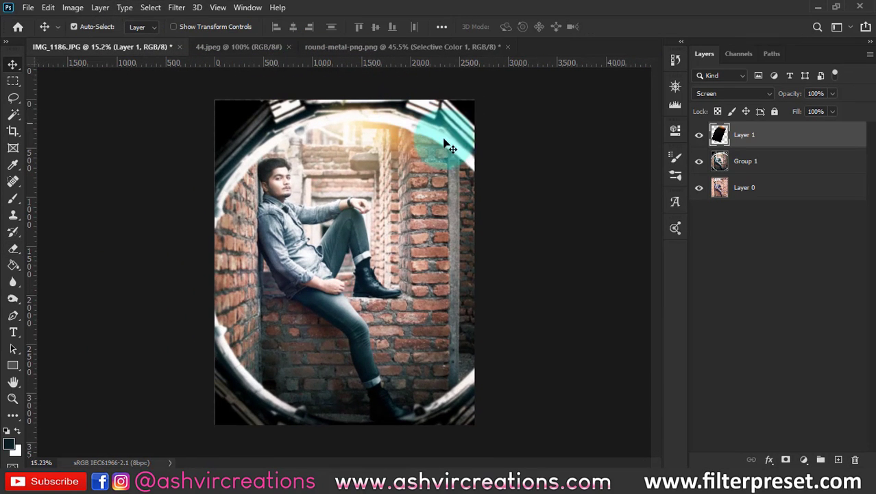
# - Open maxresdefault.jpg and paste its whole dust-particle image into IMG_1186.JPG as a new layer above Layer 1
pyautogui.click(28, 8)
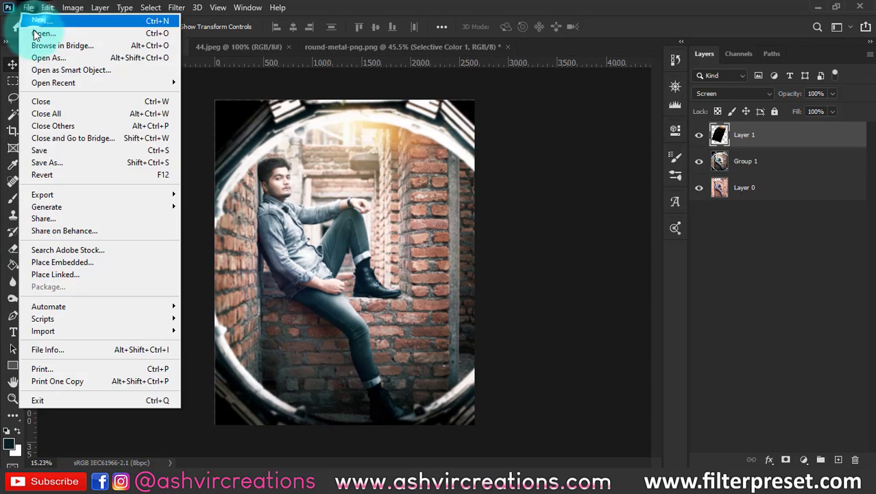
pyautogui.click(38, 32)
pyautogui.doubleClick(554, 177)
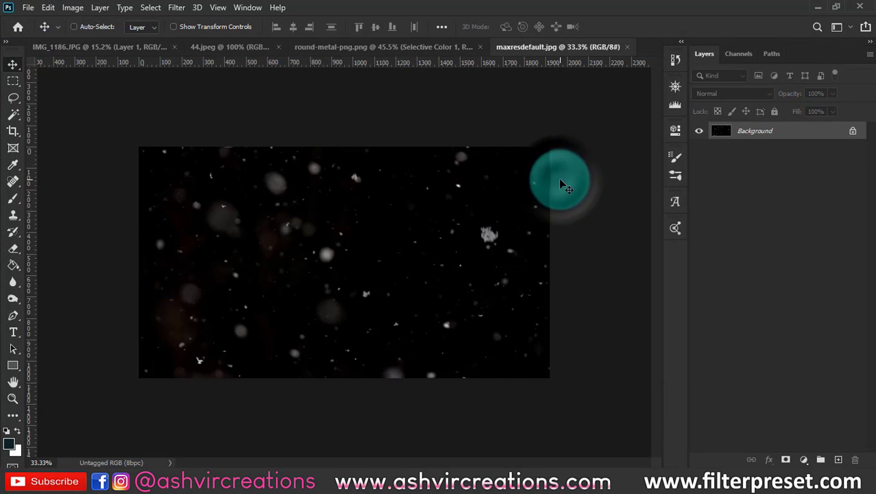
pyautogui.hotkey('ctrl', 'a')
pyautogui.hotkey('ctrl', 'Tab')
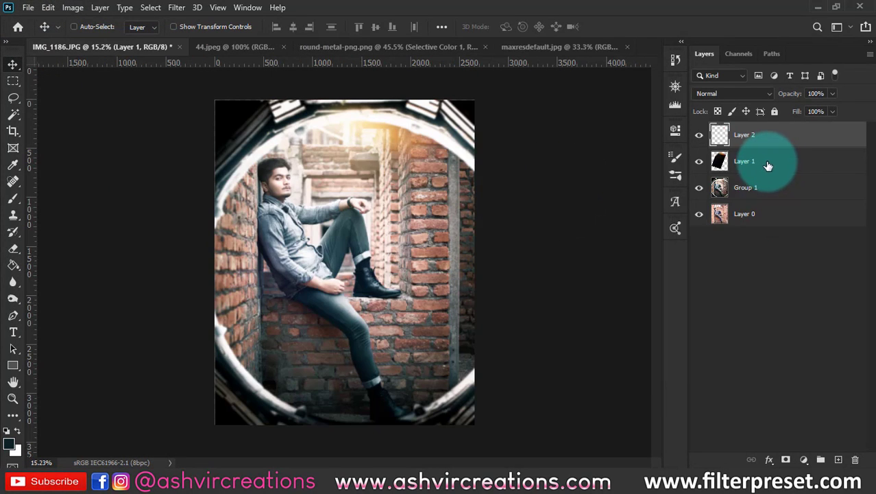
pyautogui.hotkey('ctrl', 'v')
# - Rotate the particle layer about 94.5°, enlarge it to about 273% to cover the portrait, and set its blend mode to Screen
pyautogui.hotkey('ctrl', 't')
pyautogui.moveTo(416, 185); pyautogui.dragTo(414, 263)
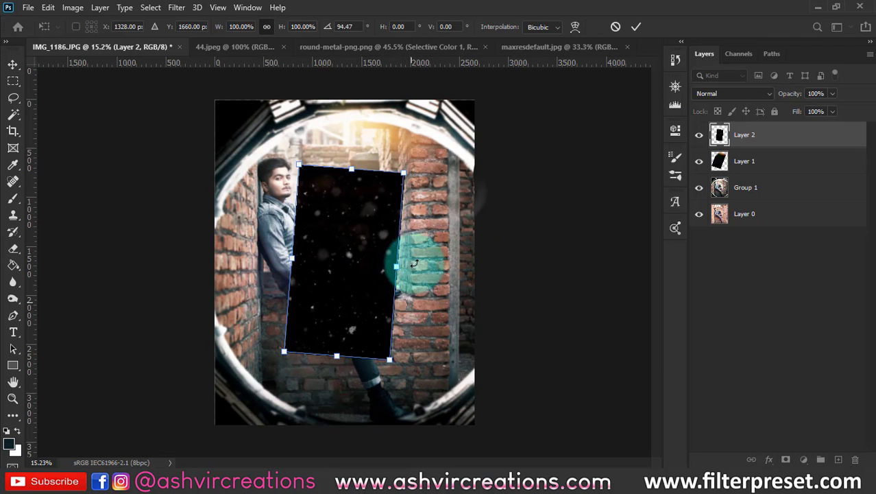
pyautogui.moveTo(405, 173); pyautogui.dragTo(534, 23)
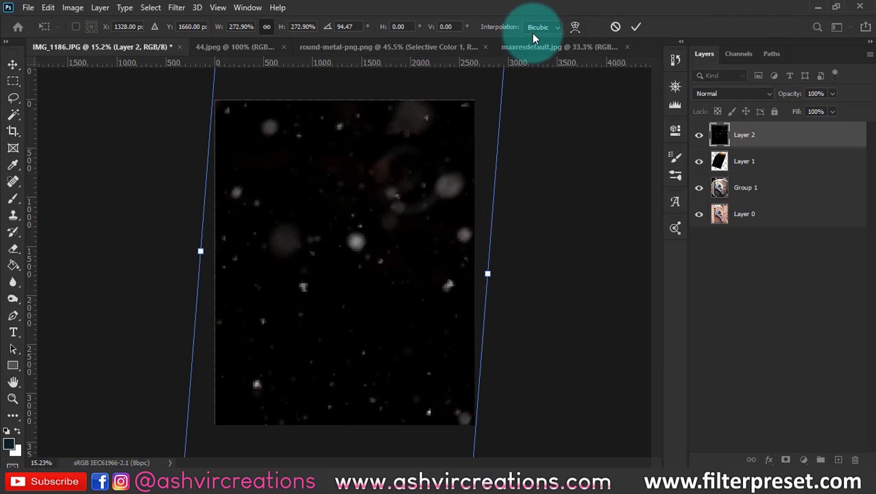
pyautogui.click(710, 94)
pyautogui.click(754, 198)
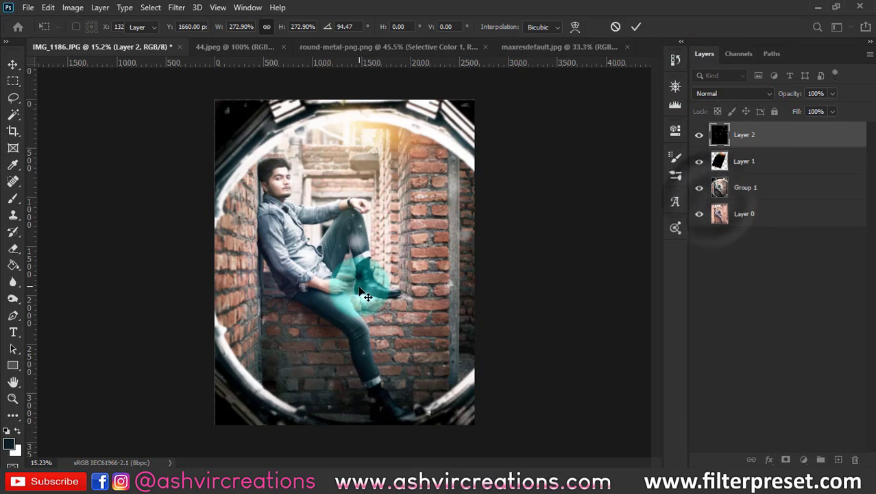
pyautogui.press('Return')
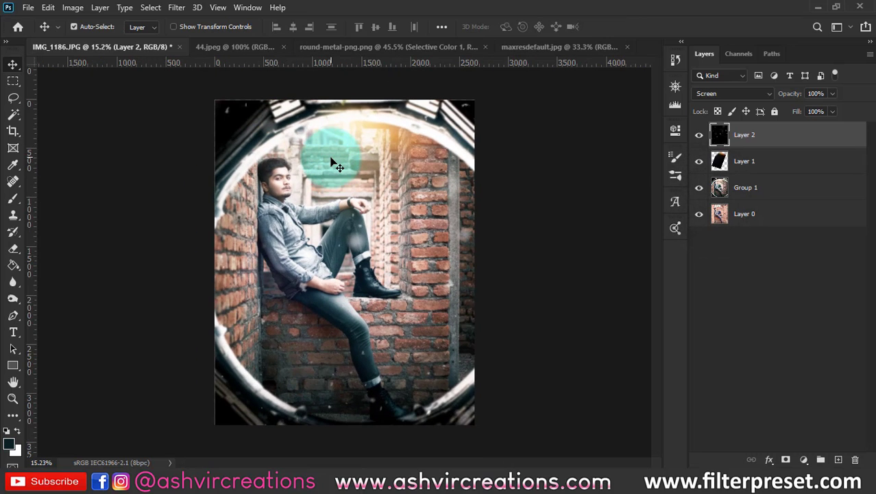
# - Erase the dust particles over the raised leg and the brick wall beside it on Layer 2 with a soft 500-pixel Eraser
pyautogui.scroll(1, 371, 215)
pyautogui.press('e')
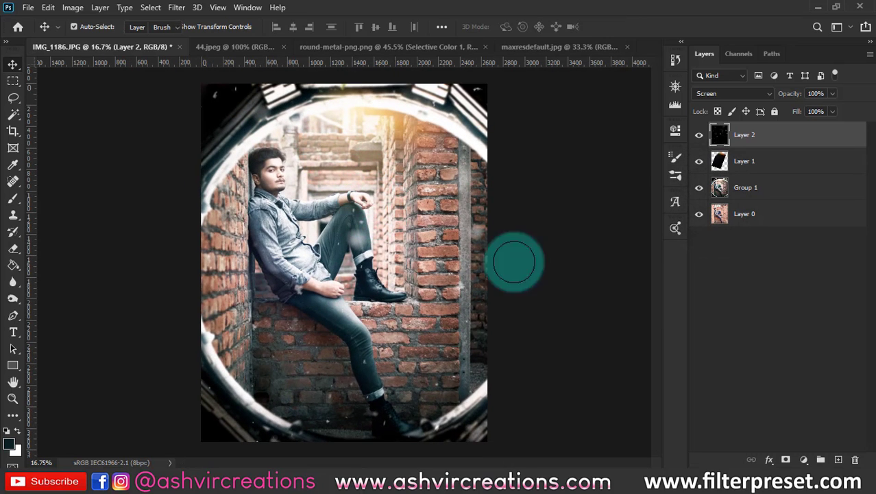
pyautogui.moveTo(363, 237); pyautogui.dragTo(362, 263)
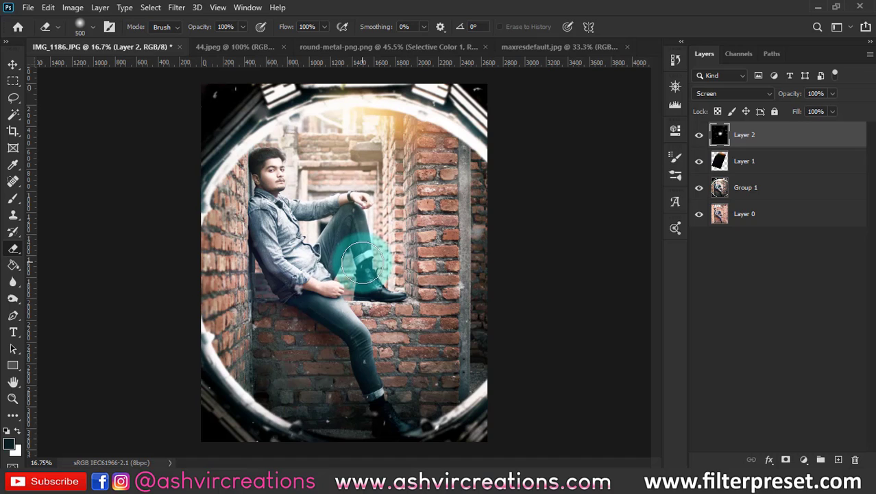
pyautogui.hotkey('ctrl', 'z')
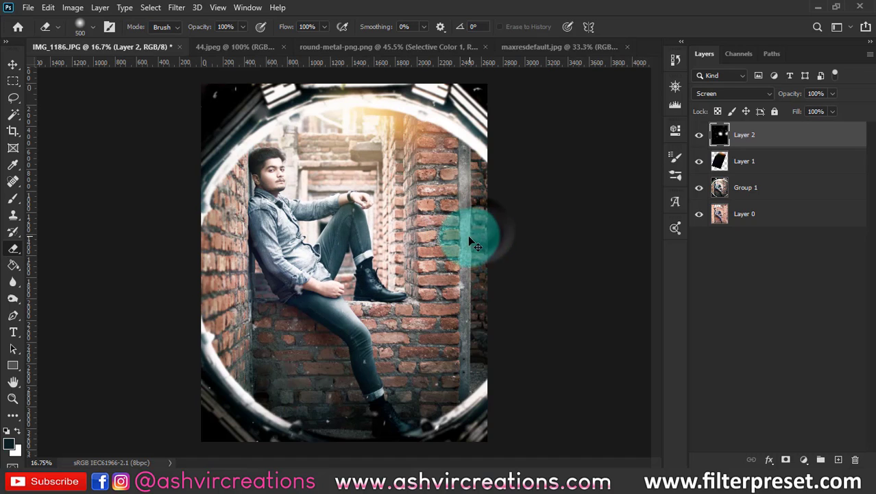
pyautogui.scroll(-1, 441, 201)
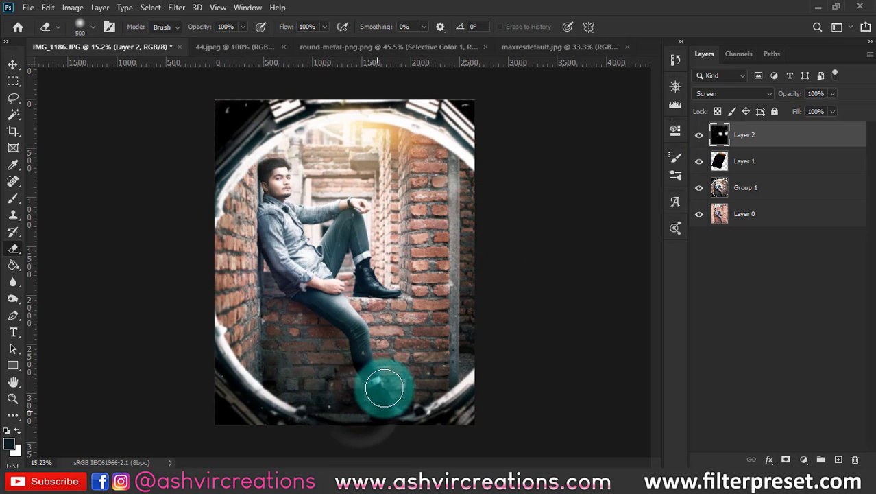
# - Merge Layer 2, Layer 1 and Group 1 into a single layer above Layer 0
pyautogui.keyDown('shift'); pyautogui.click(759, 186); pyautogui.keyUp('shift')
pyautogui.rightClick(759, 185)
pyautogui.click(645, 377)
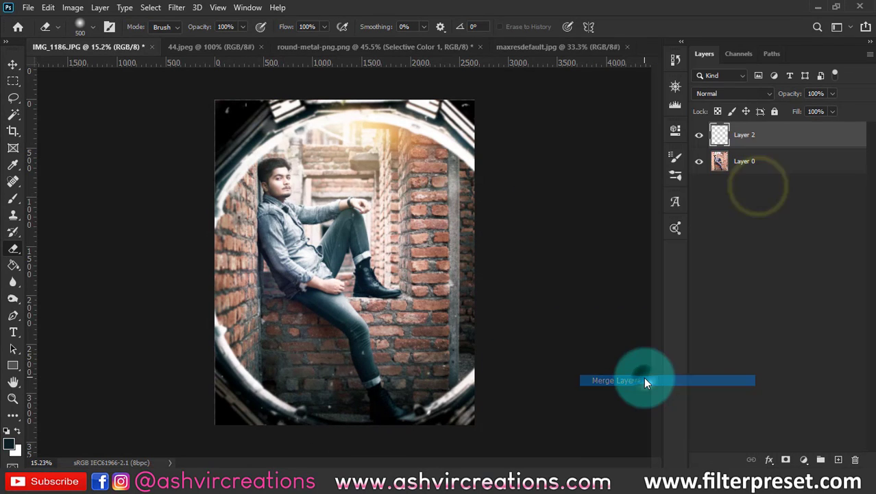
# - Crop the image to its full canvas at the 4:5 (8:10) ratio, with Delete Cropped Pixels enabled
pyautogui.press('c')
pyautogui.press('Return')
pyautogui.press('Return')
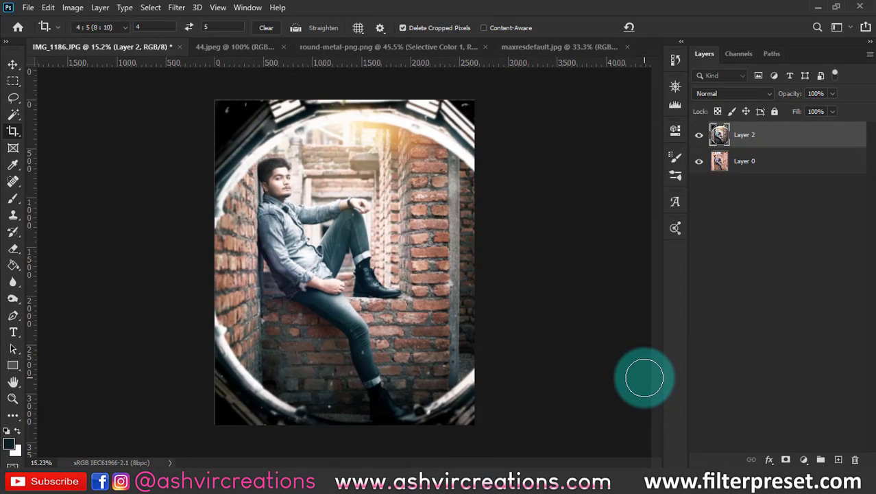
pyautogui.press('v')
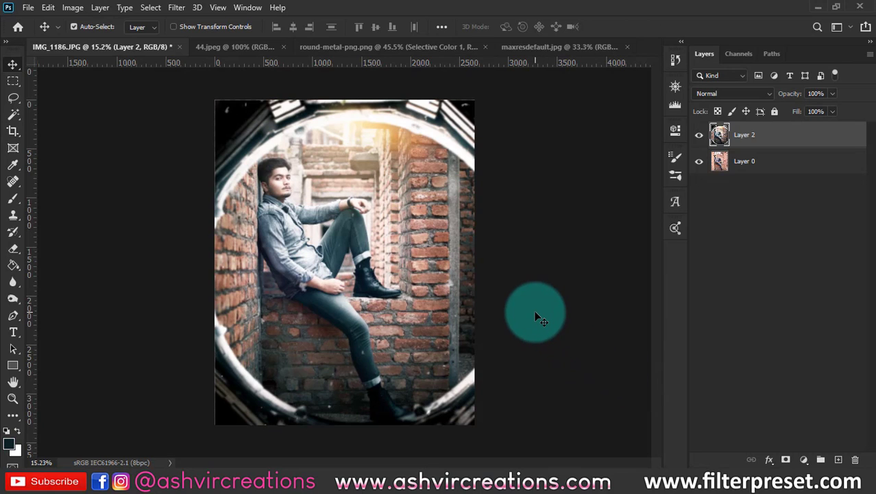
# - Compare the retouched portrait with the original by repeatedly toggling Layer 2's visibility, and examine the finished image up close
pyautogui.click(699, 135)
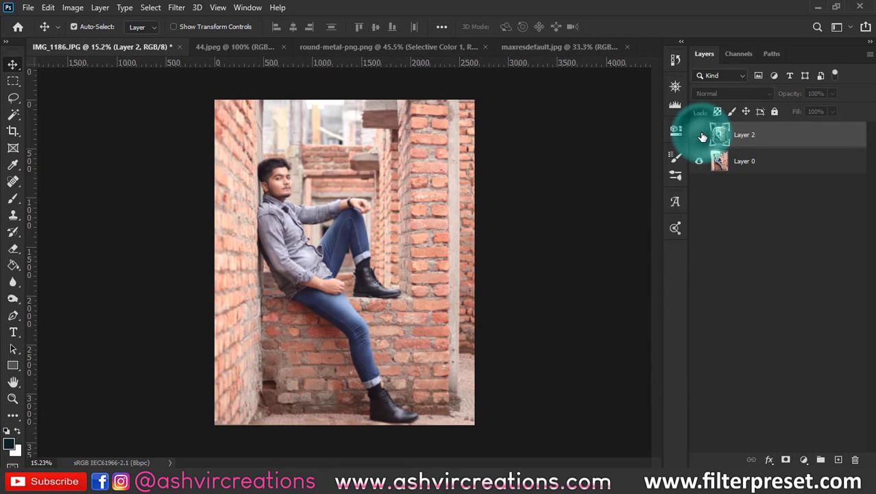
pyautogui.click(699, 135)
pyautogui.click(700, 135)
pyautogui.click(700, 135)
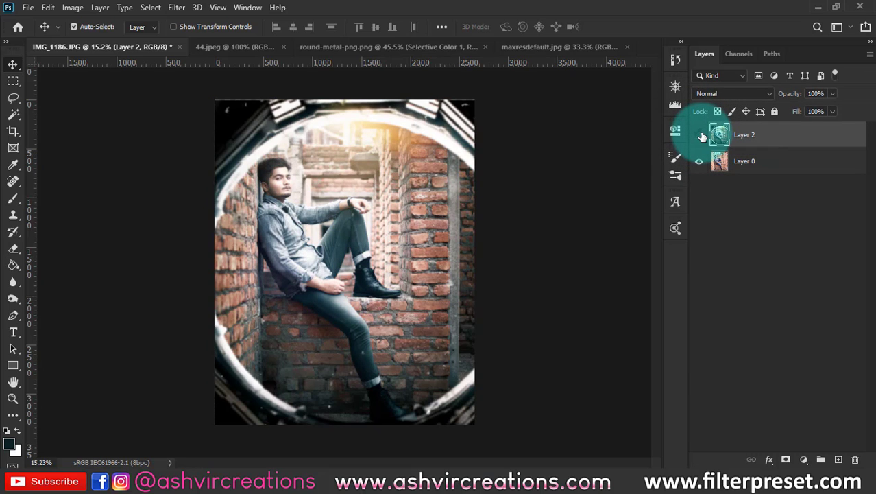
pyautogui.click(701, 136)
pyautogui.click(701, 136)
pyautogui.click(701, 136)
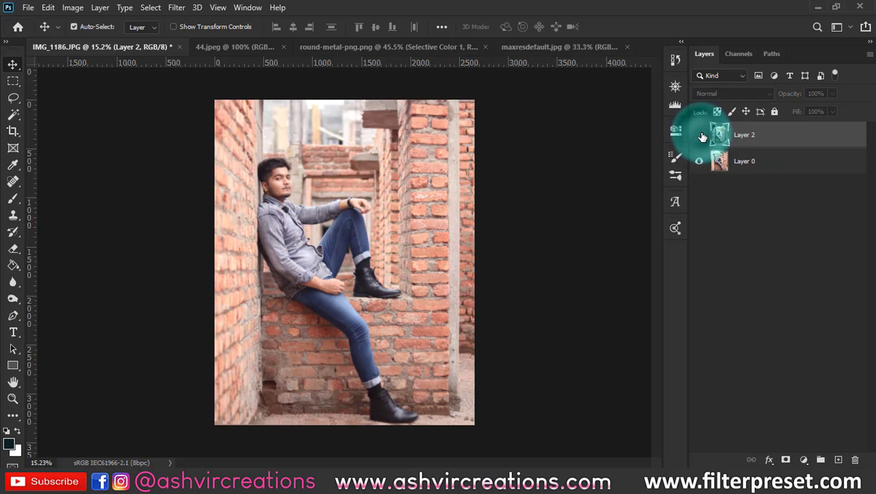
pyautogui.click(700, 136)
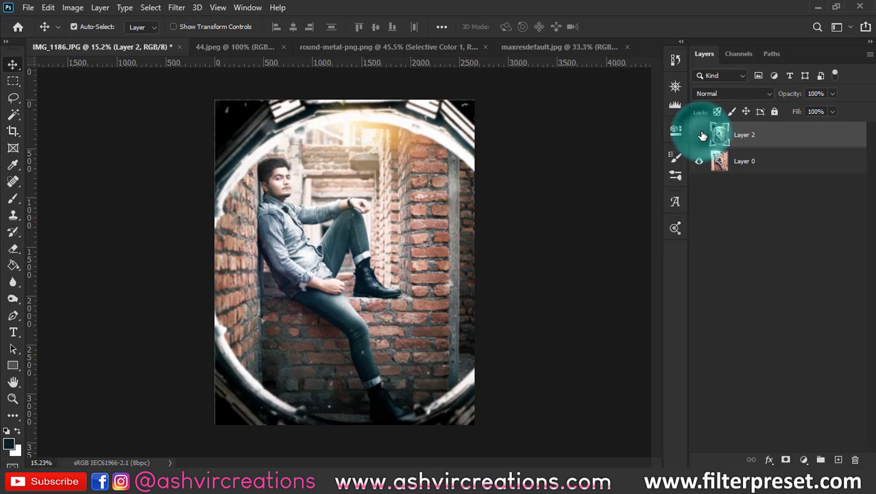
pyautogui.click(701, 135)
pyautogui.click(700, 135)
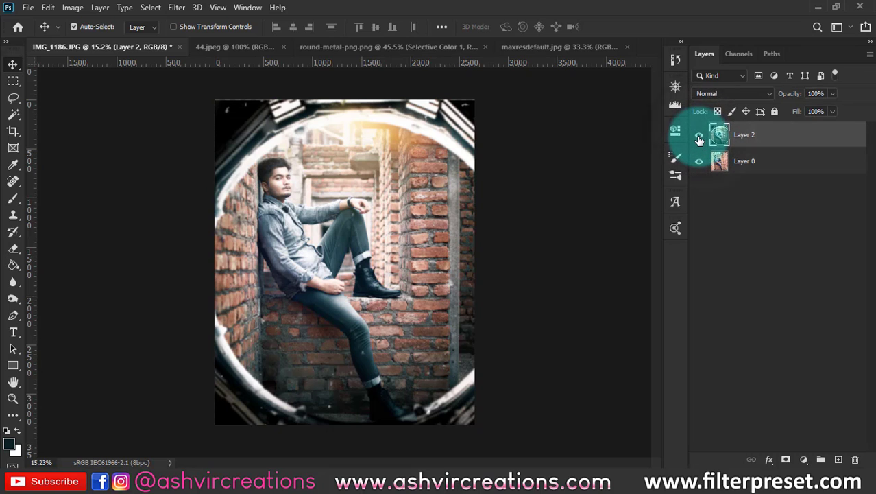
pyautogui.click(699, 136)
pyautogui.click(699, 138)
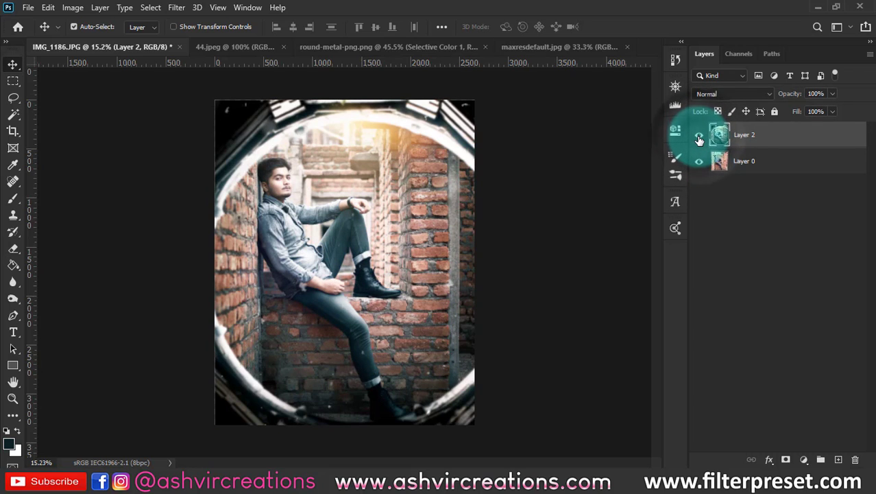
pyautogui.click(700, 137)
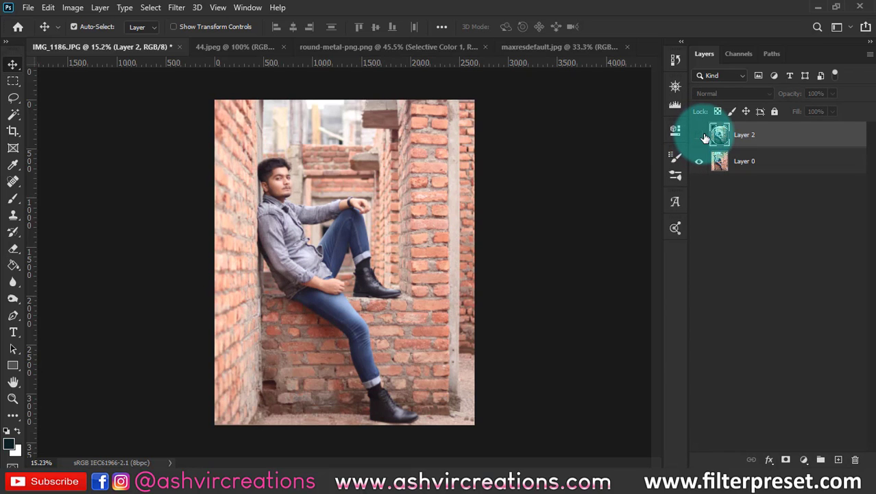
pyautogui.click(699, 136)
pyautogui.scroll(4, 498, 212)
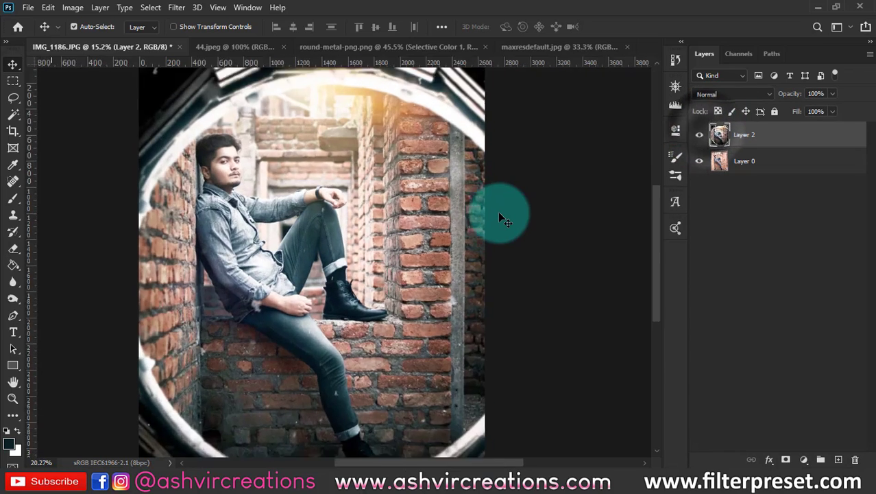
pyautogui.scroll(-3, 499, 217)
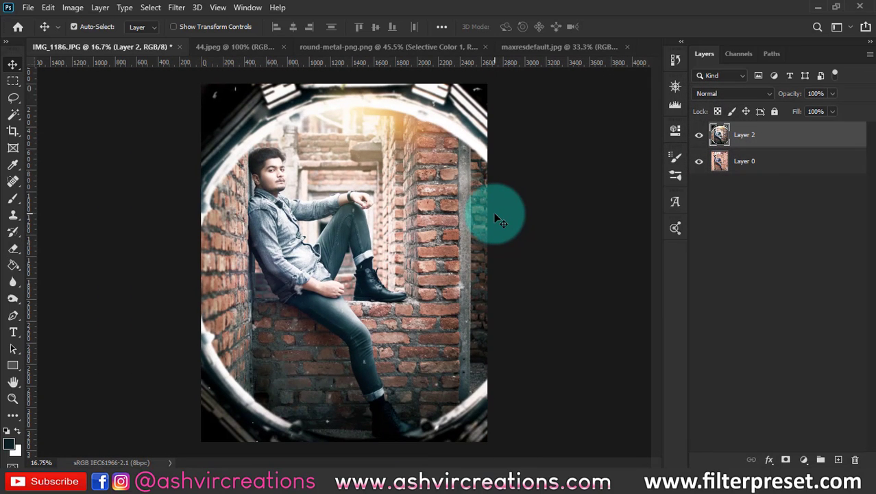